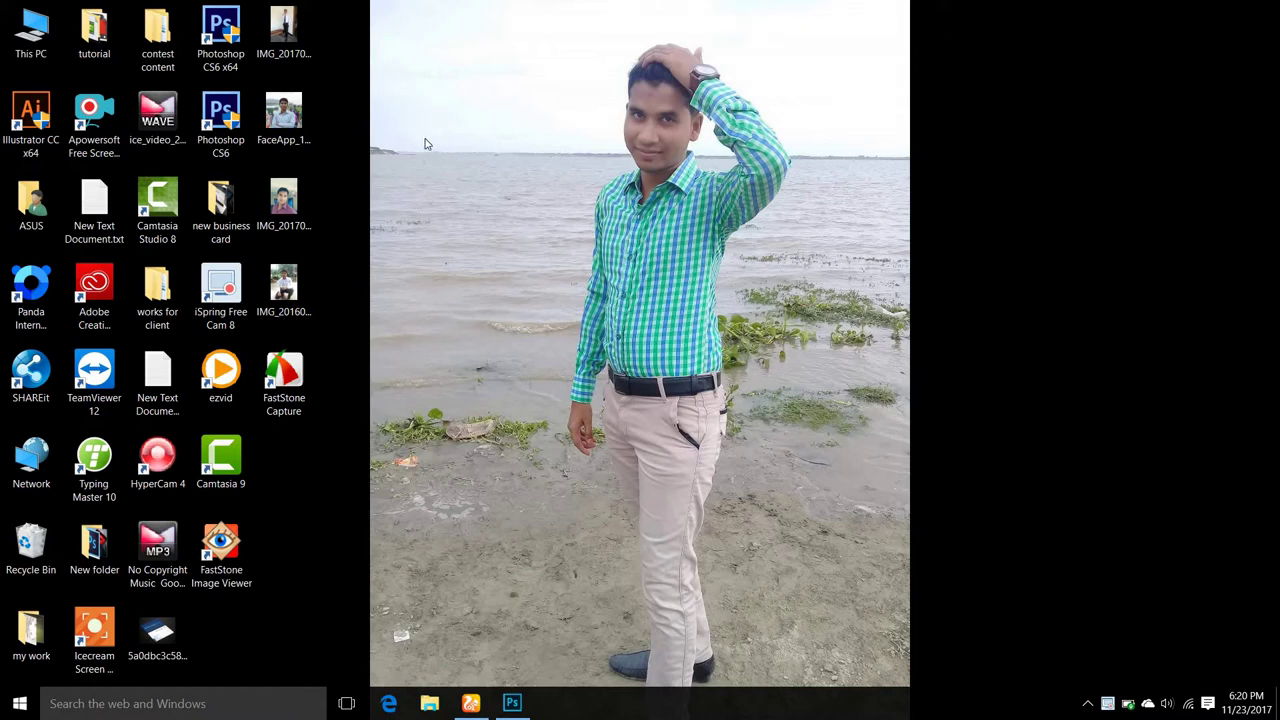
Refresh the desktop twice and bring the Photoshop window with the lion cover forward.
right_click(424, 144)
click(482, 192)
right_click(482, 192)
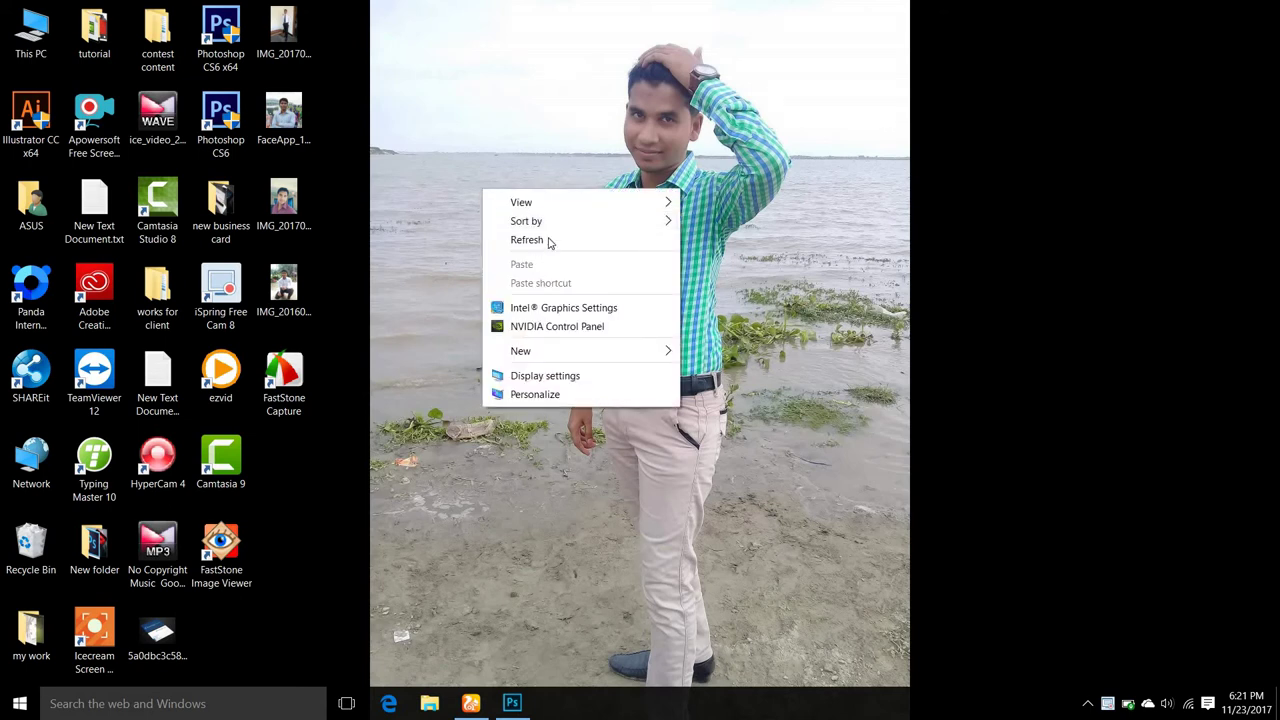
click(549, 241)
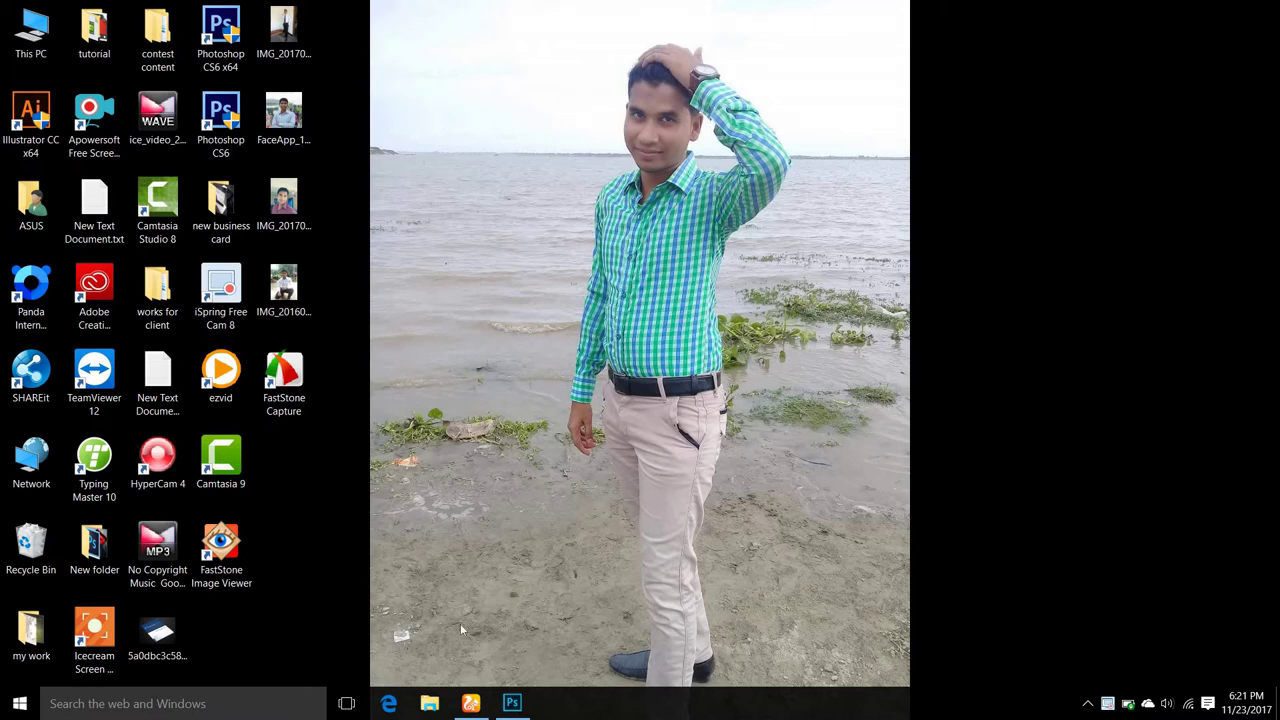
click(513, 703)
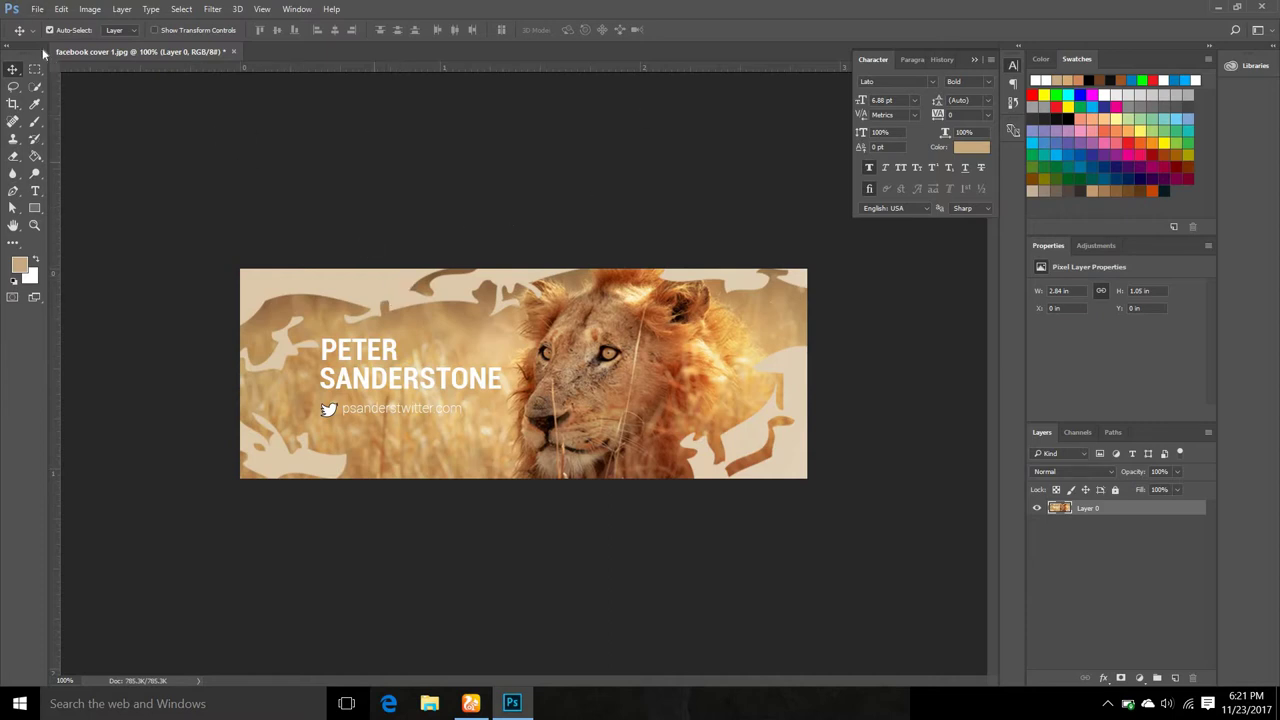
Create a new 851 × 315 pixel document at 300 pixels/inch in RGB Color.
click(38, 10)
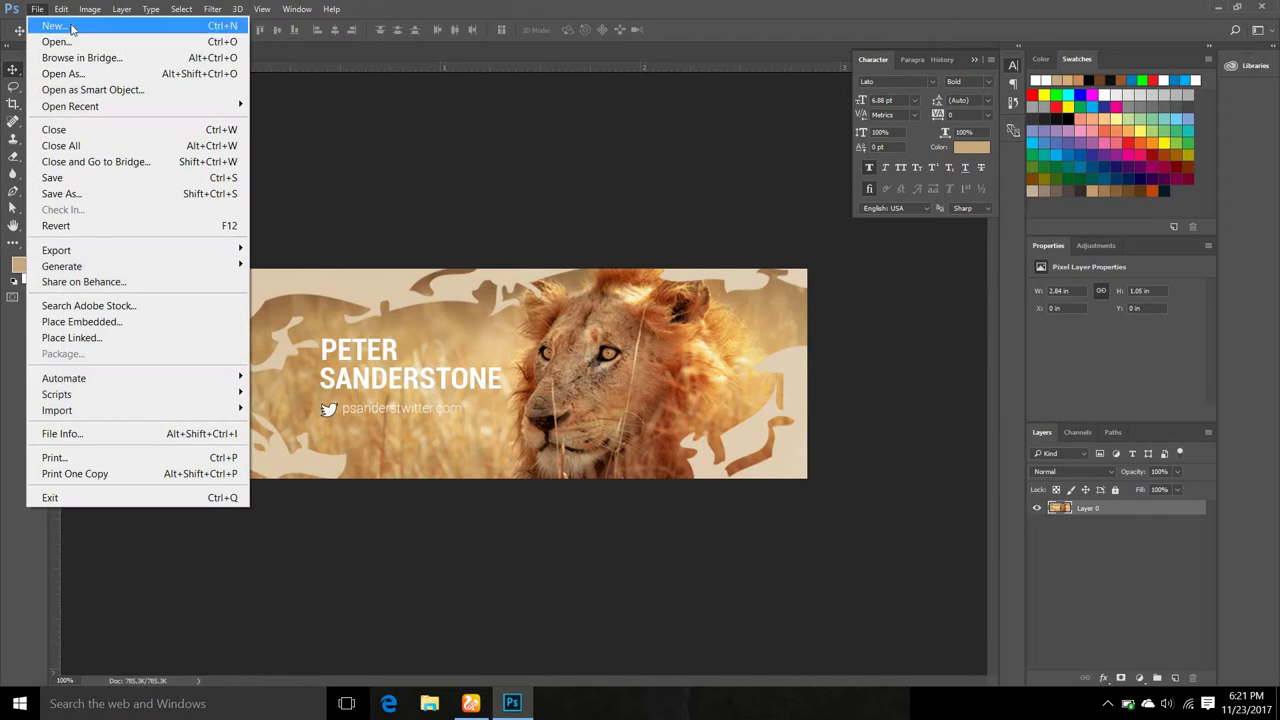
click(533, 140)
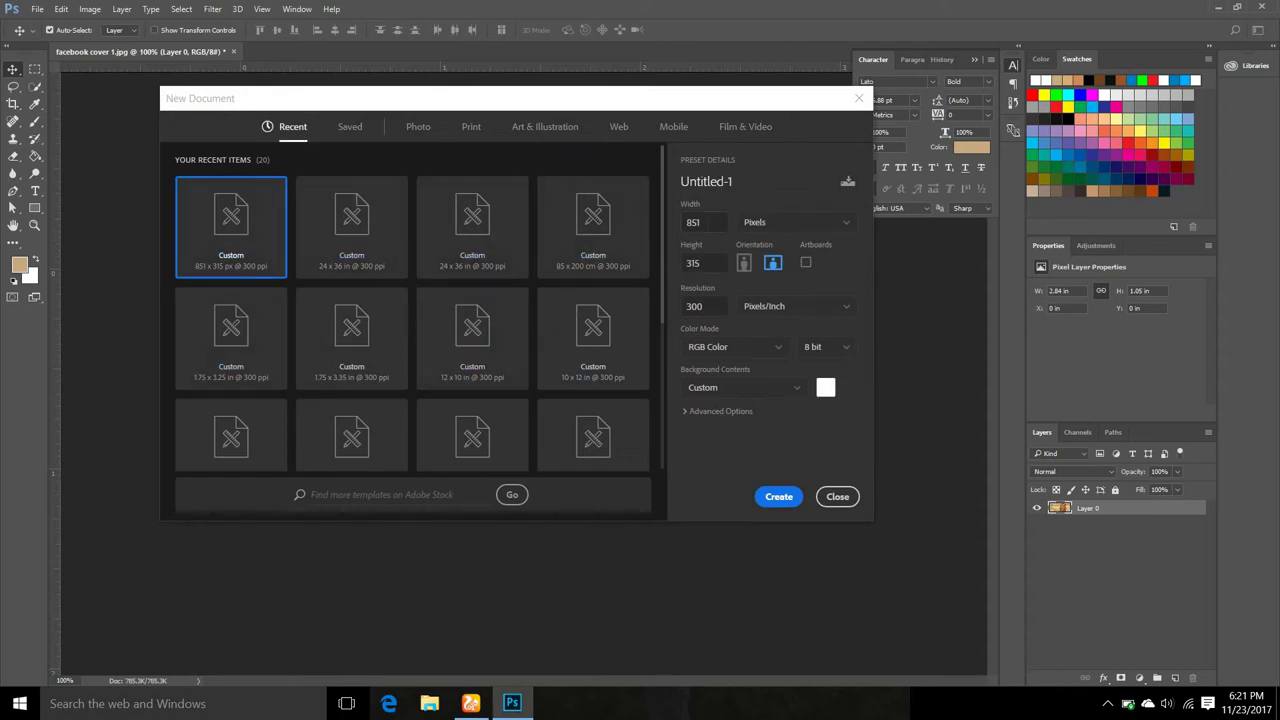
click(690, 222)
key(ctrl+a)
click(776, 224)
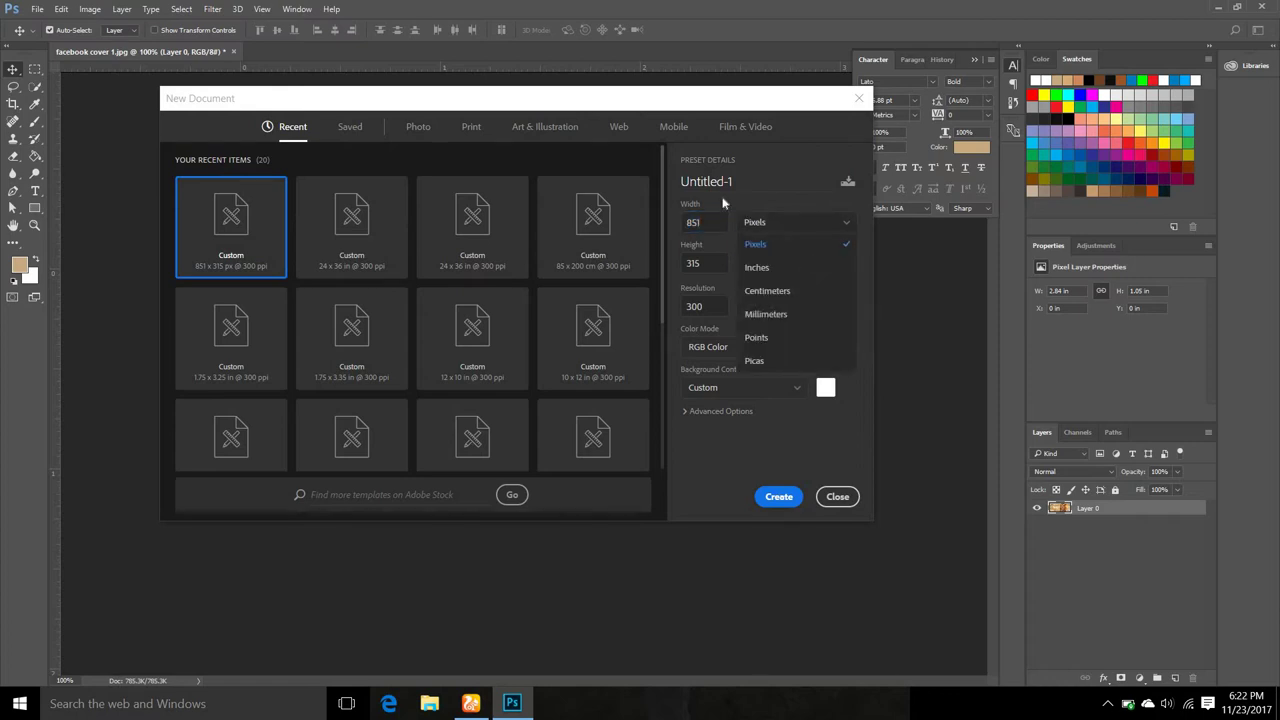
click(725, 204)
click(704, 263)
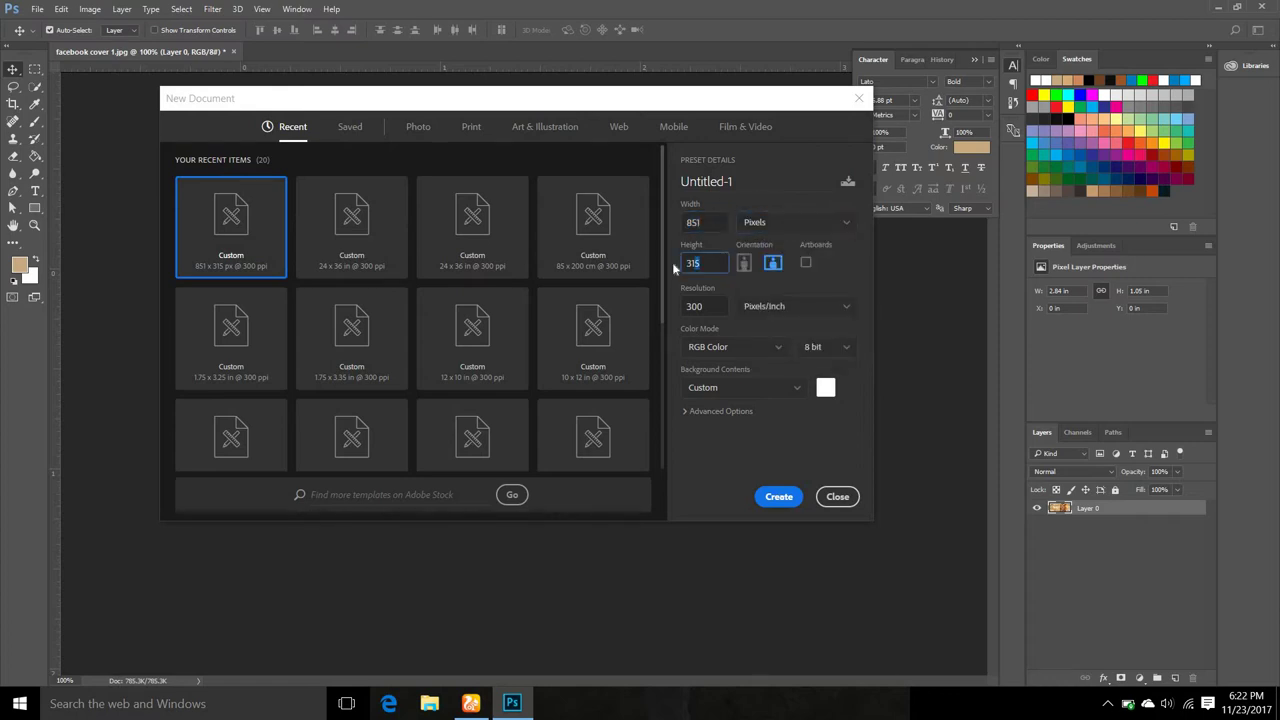
click(700, 263)
key(Tab)
click(751, 350)
click(751, 350)
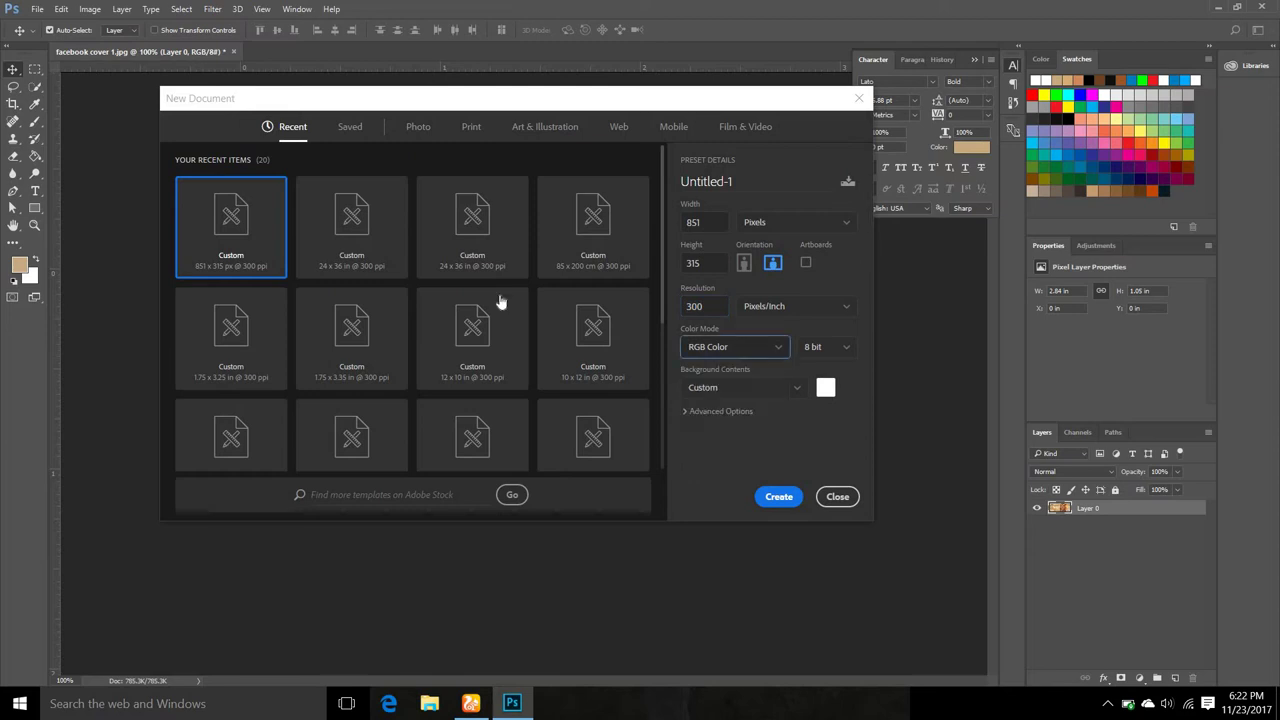
click(779, 497)
Unlock the Background into Layer 0 and switch back to facebook cover 1.jpg.
scroll(601, 474, up, 1)
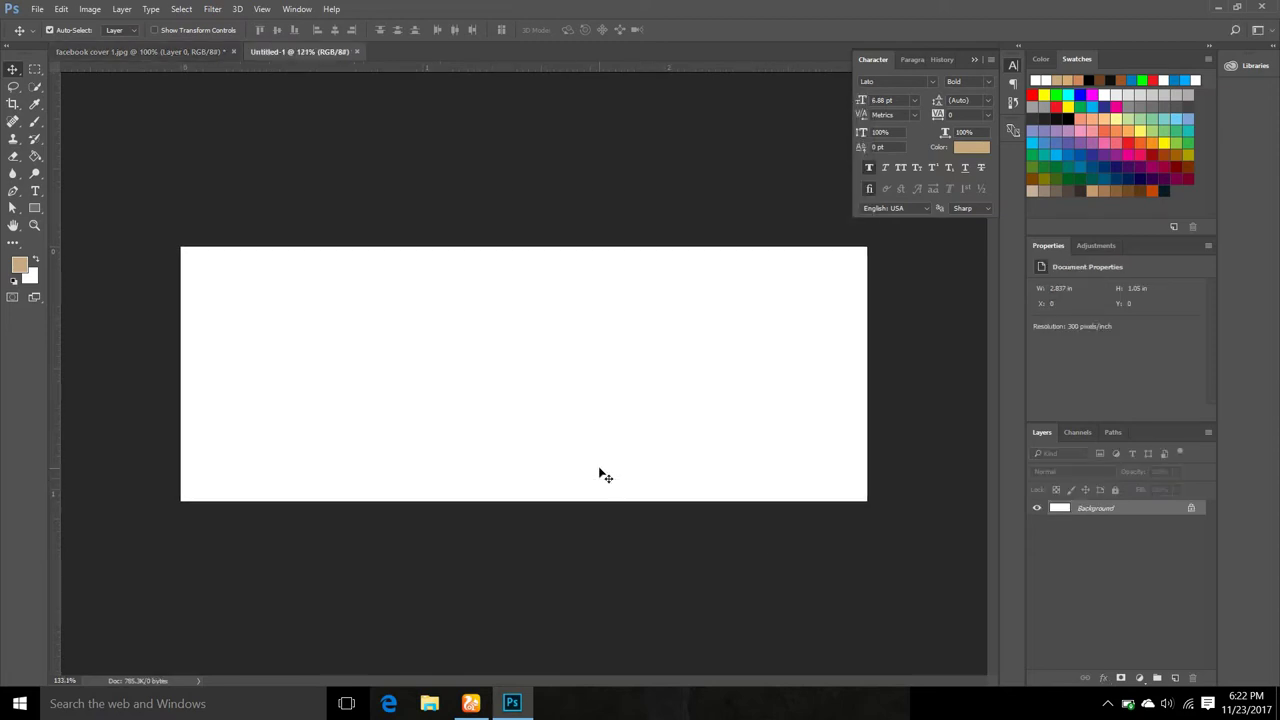
scroll(601, 474, up, 1)
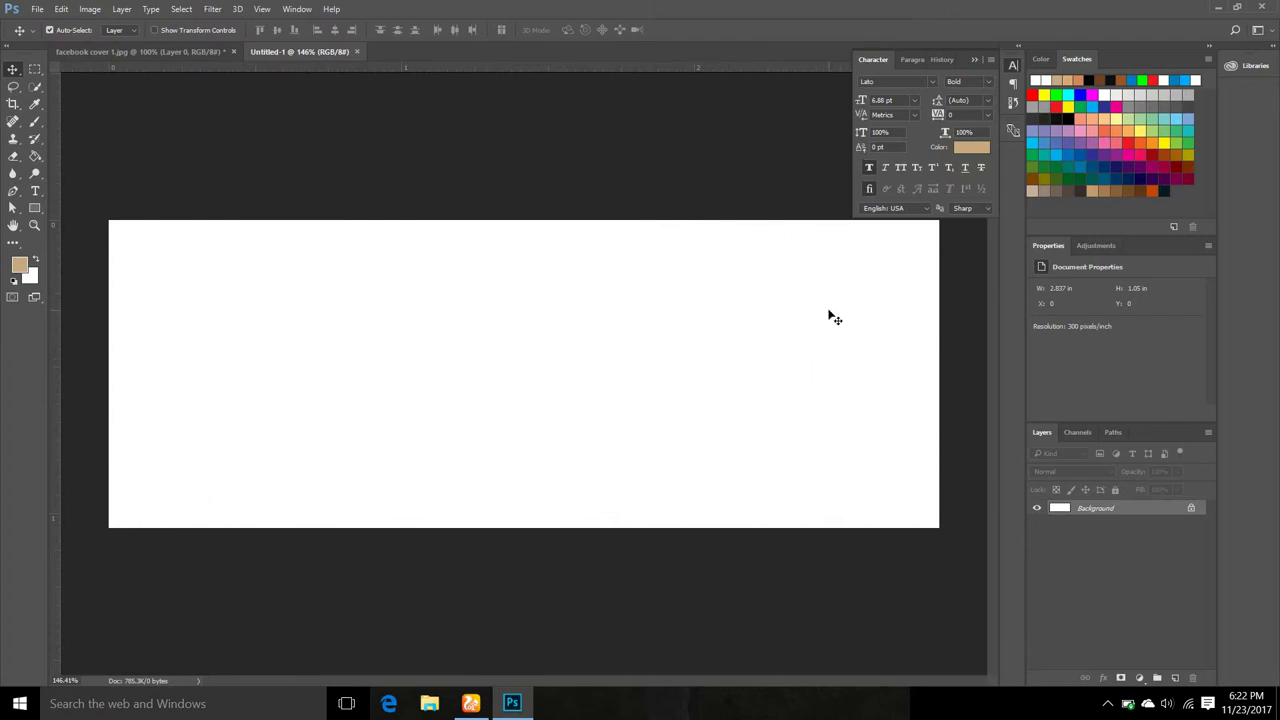
click(1192, 509)
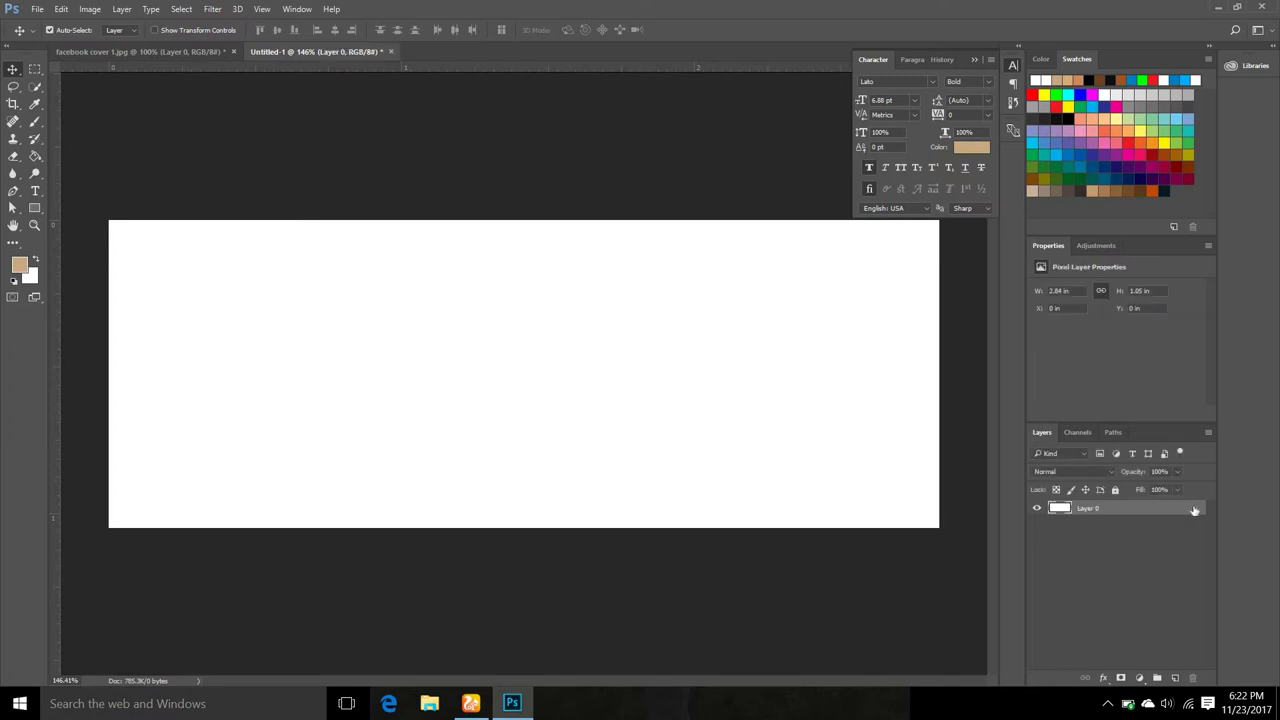
click(172, 49)
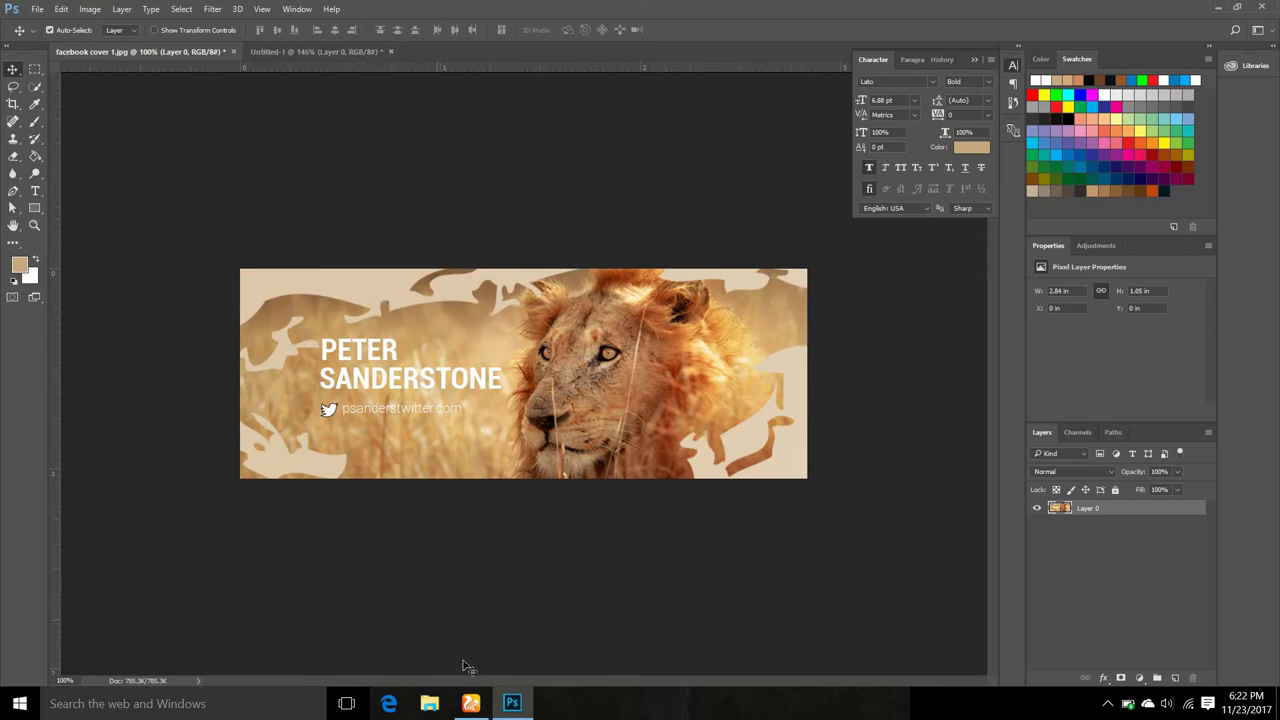
click(471, 704)
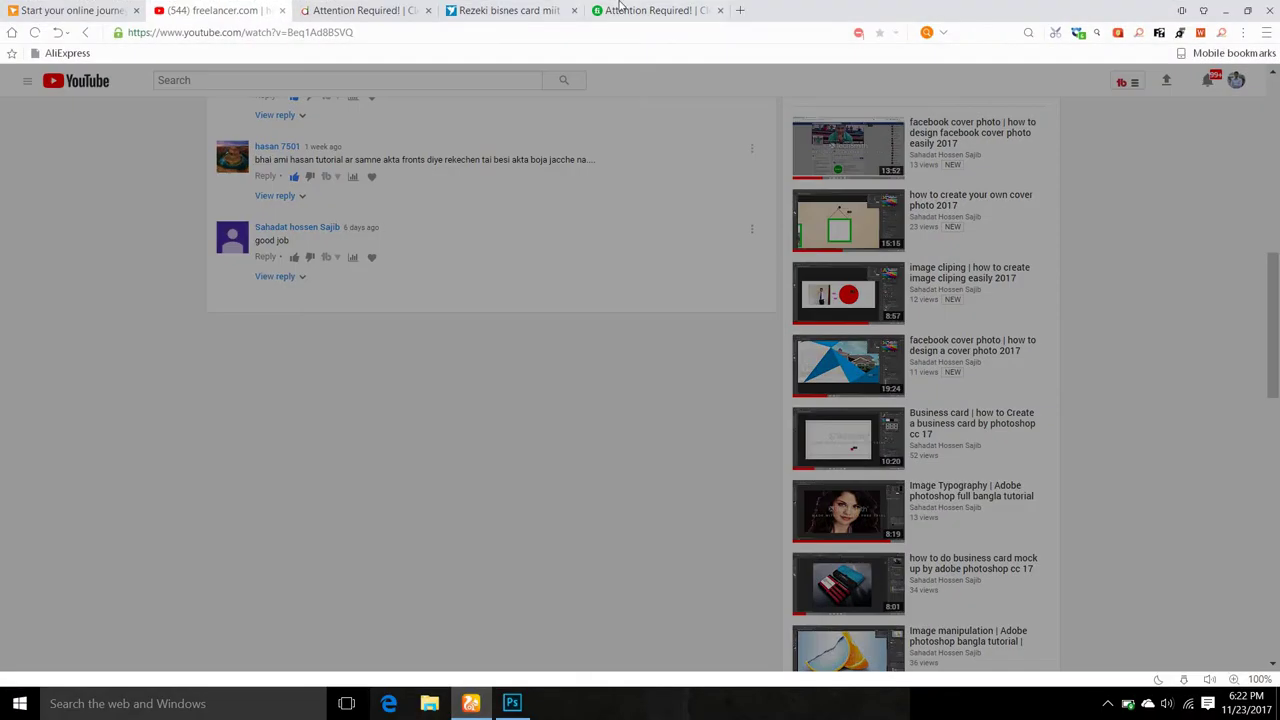
click(744, 8)
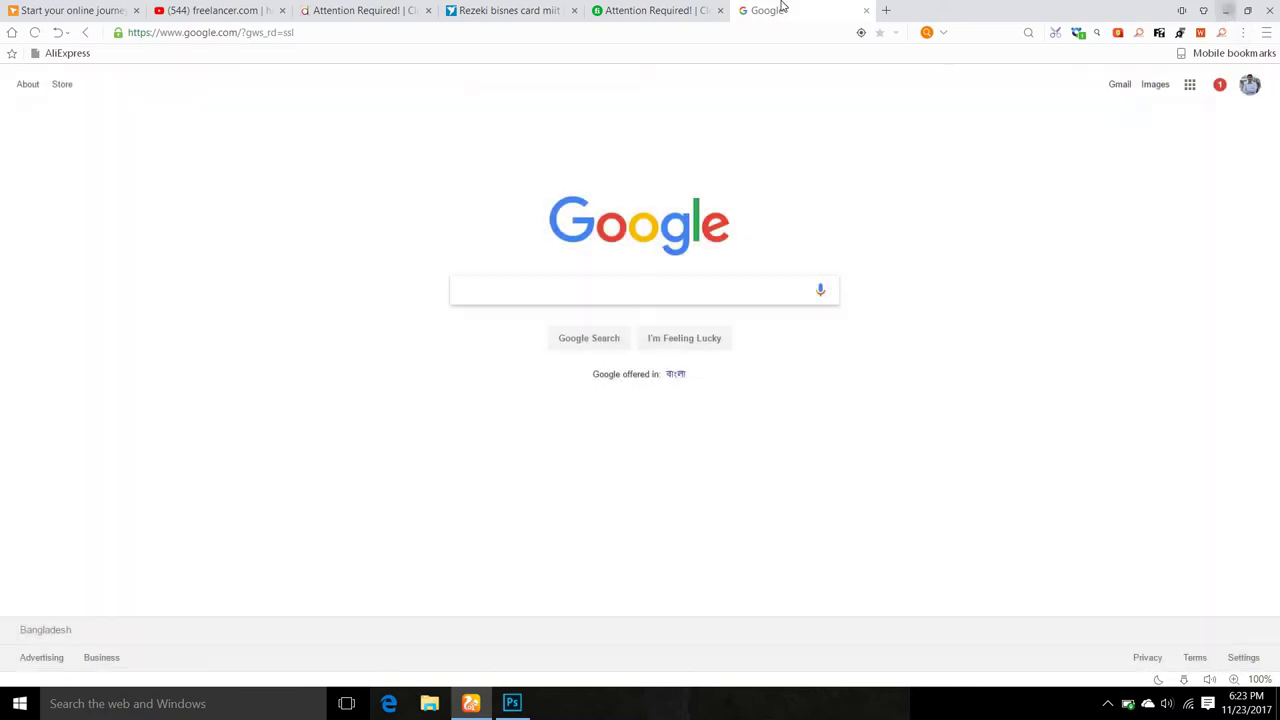
click(1226, 10)
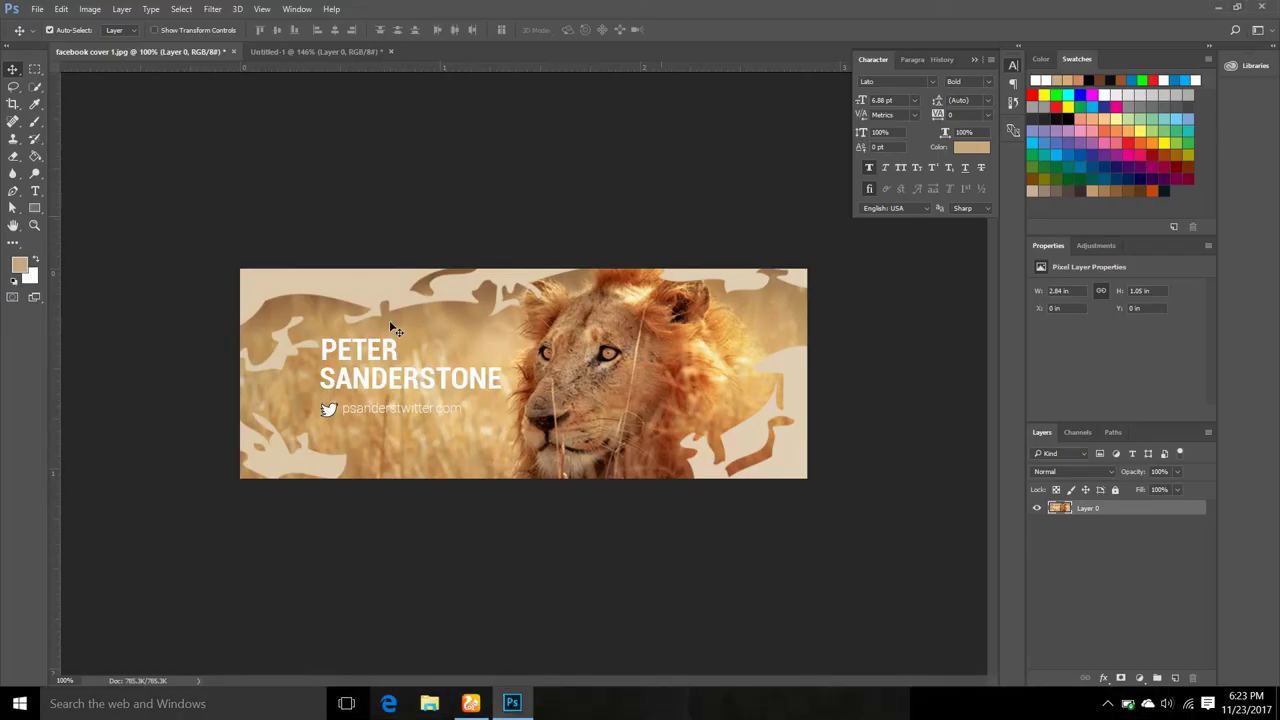
In Untitled-1, place-embed World-Map-PNG-Picture.png.
click(320, 52)
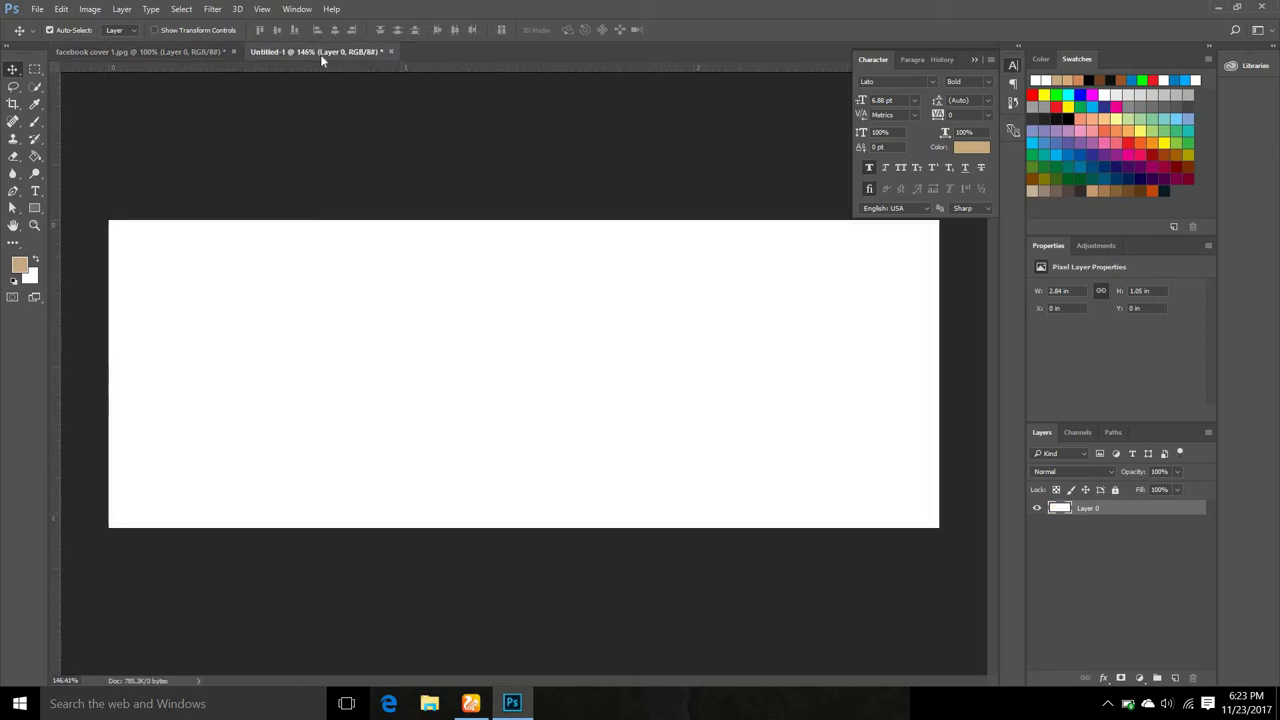
click(37, 9)
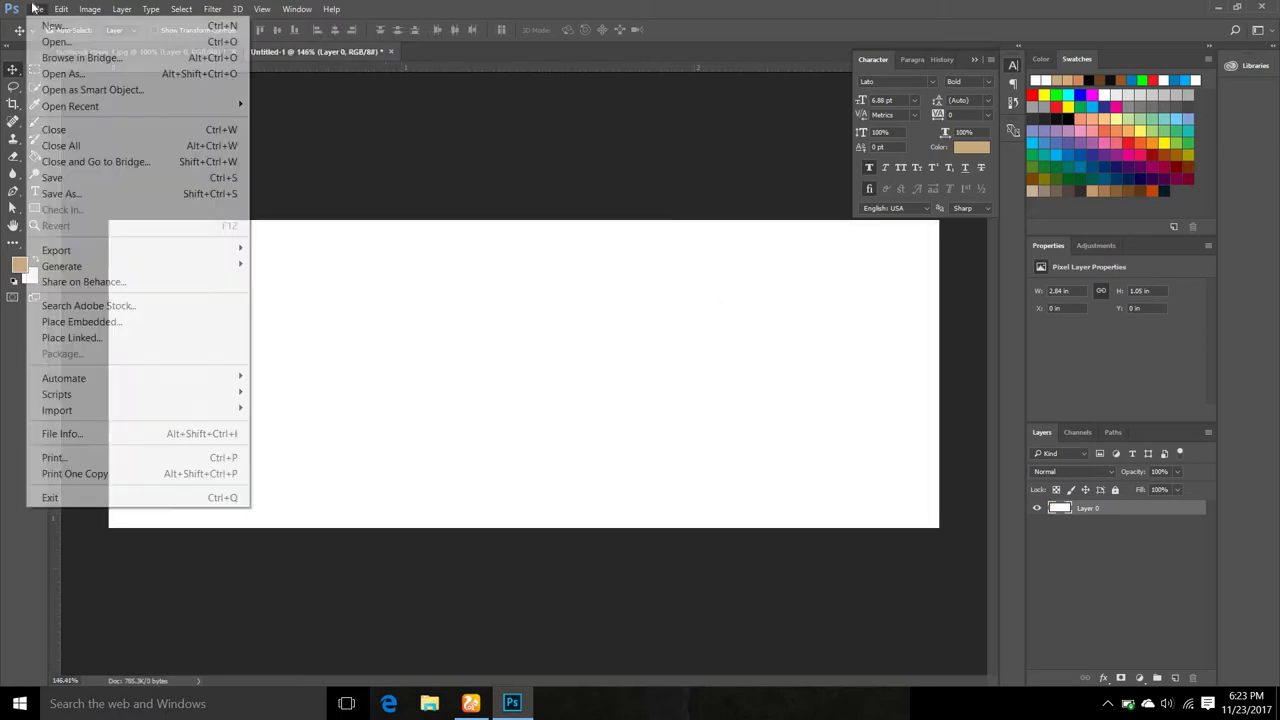
click(128, 323)
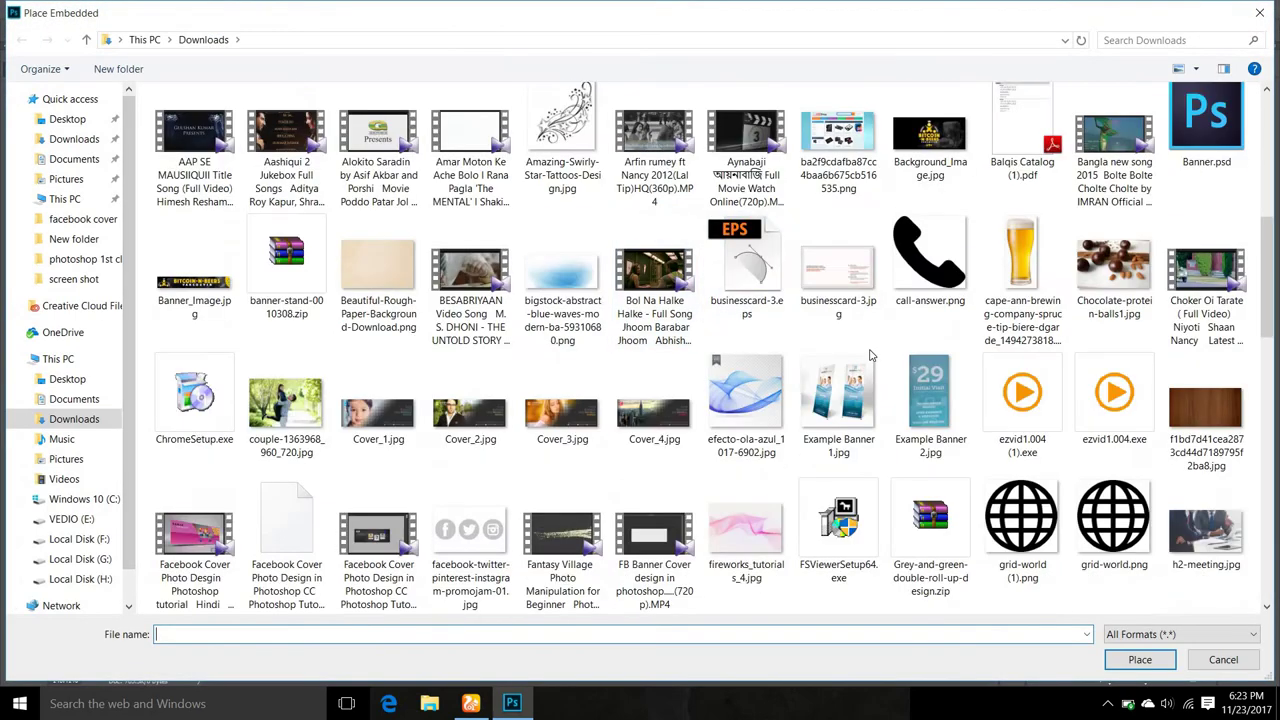
scroll(870, 355, down, 15)
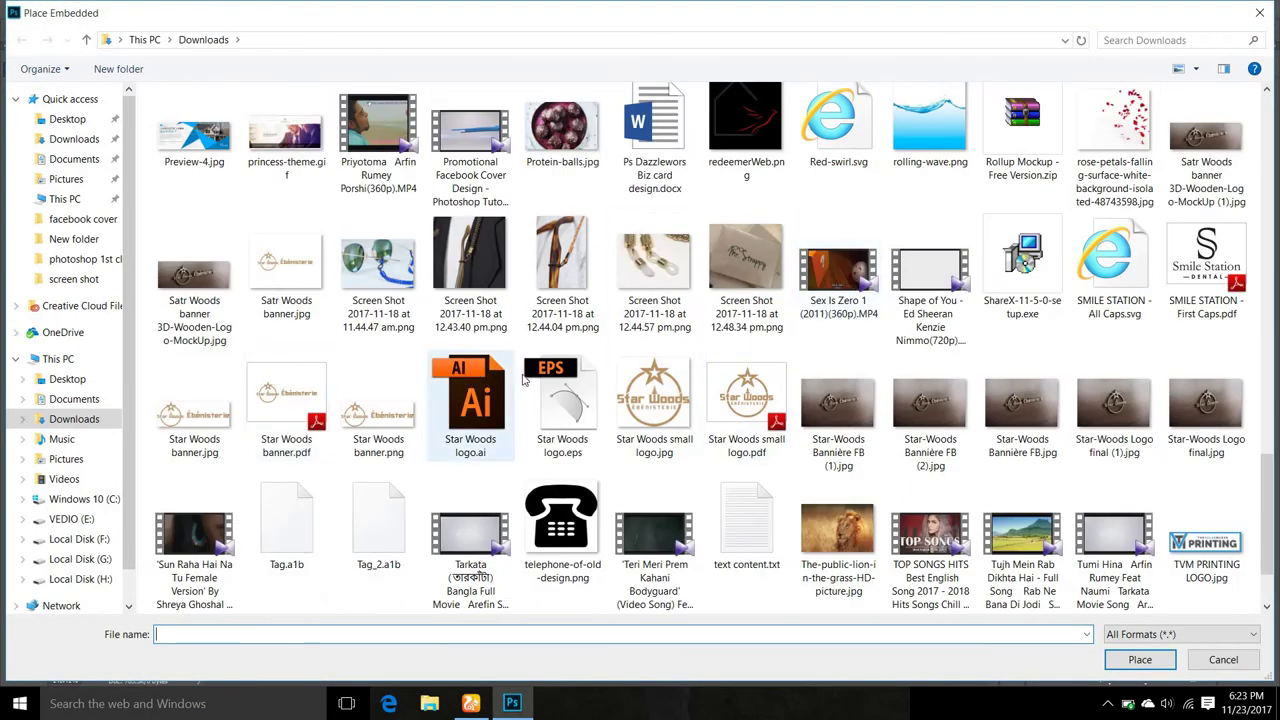
scroll(522, 378, down, 1)
click(960, 560)
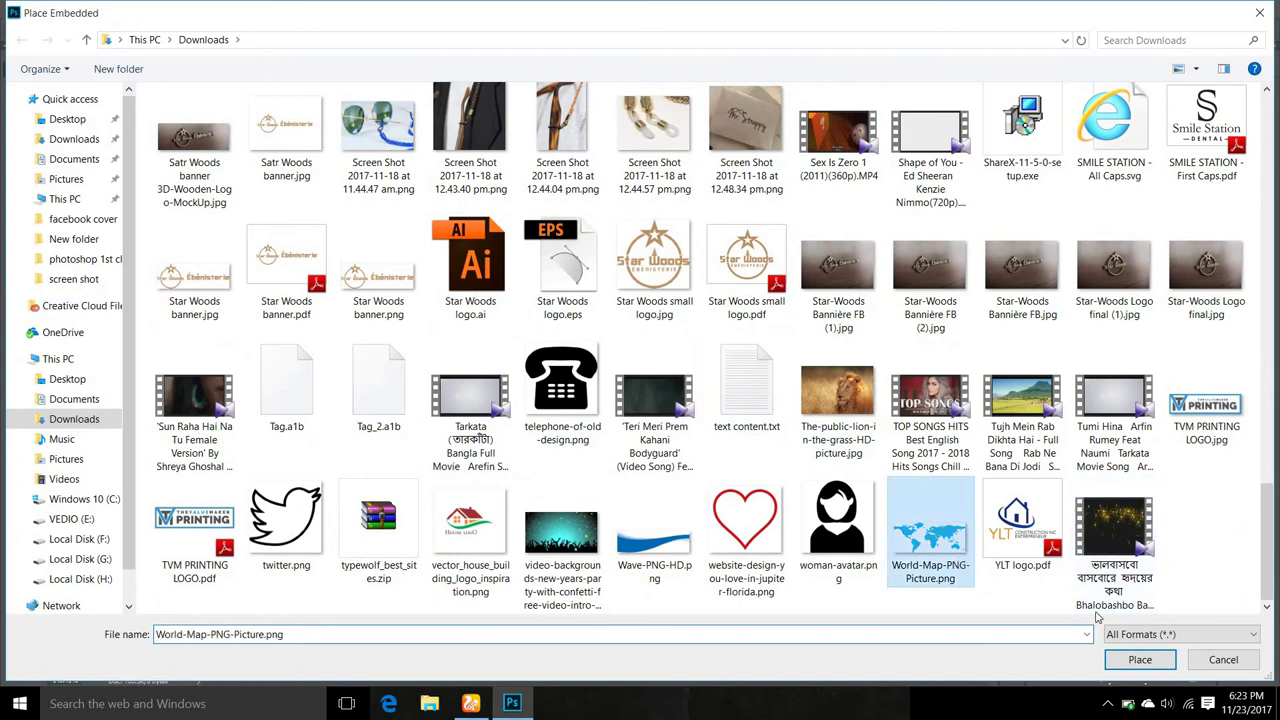
click(1140, 659)
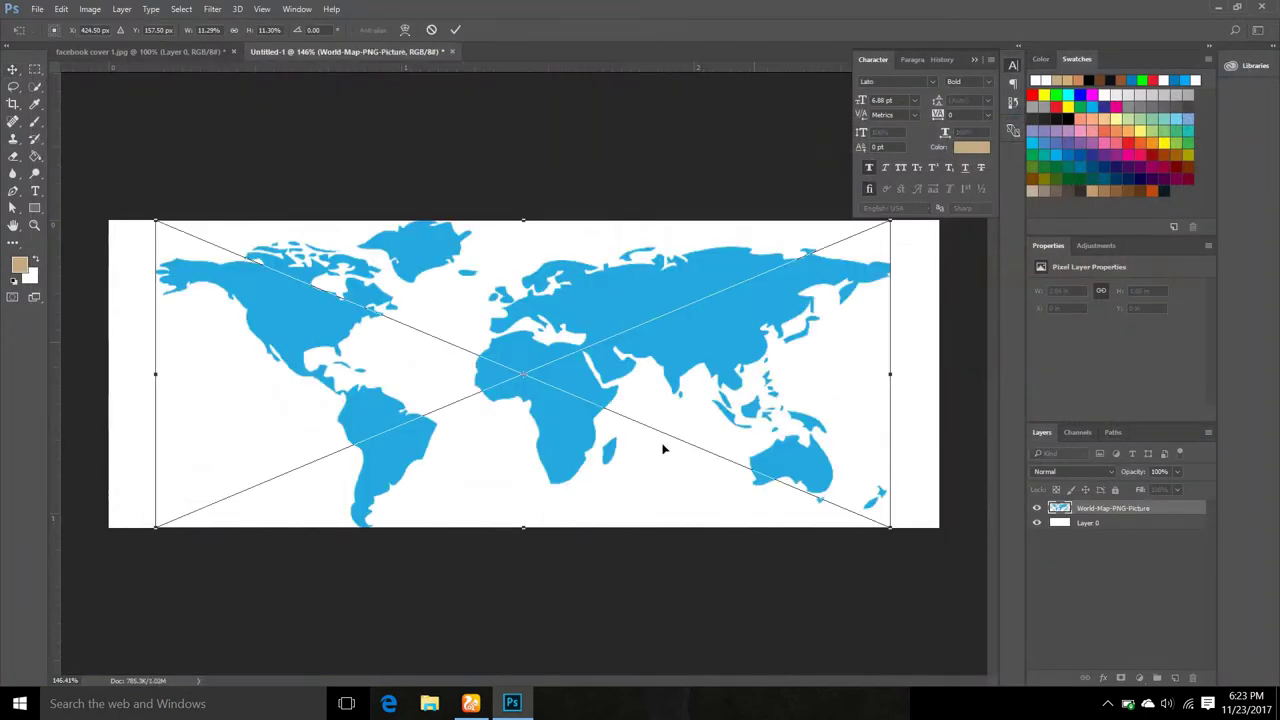
Enlarge and shift the world map so a continent close-up fills the canvas, then commit.
scroll(651, 318, down, 3)
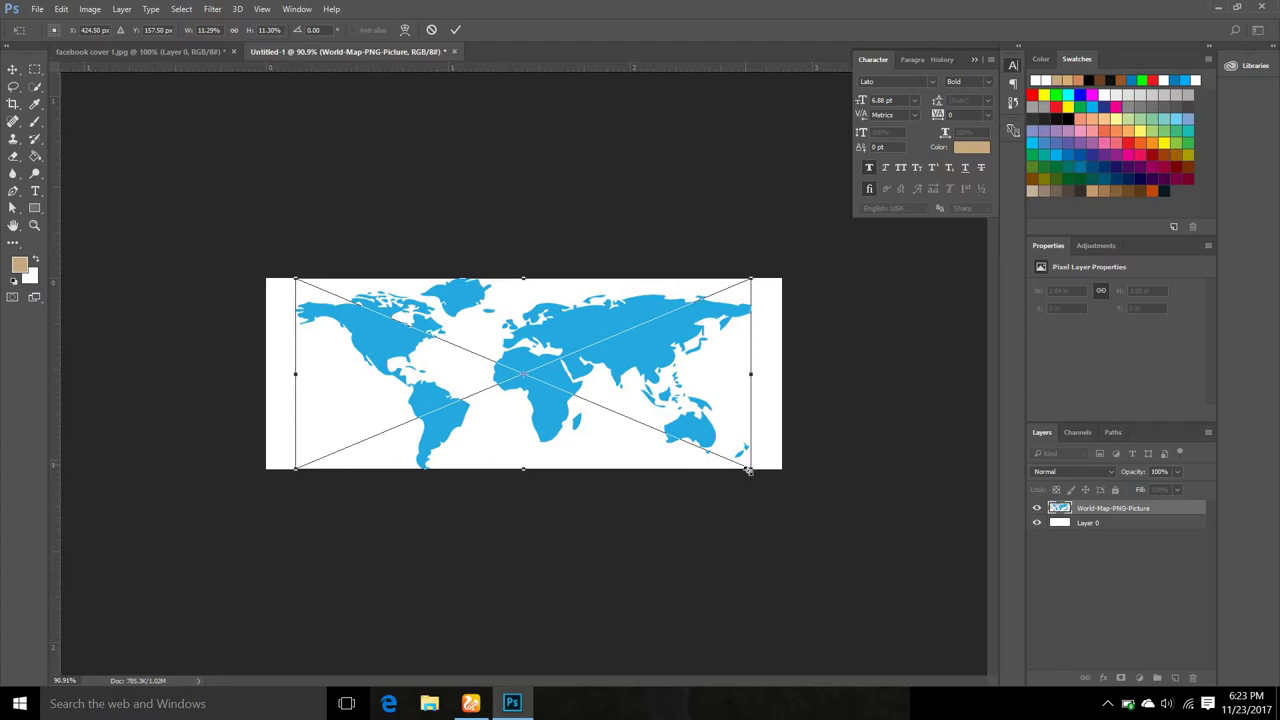
drag(748, 470, 1163, 600)
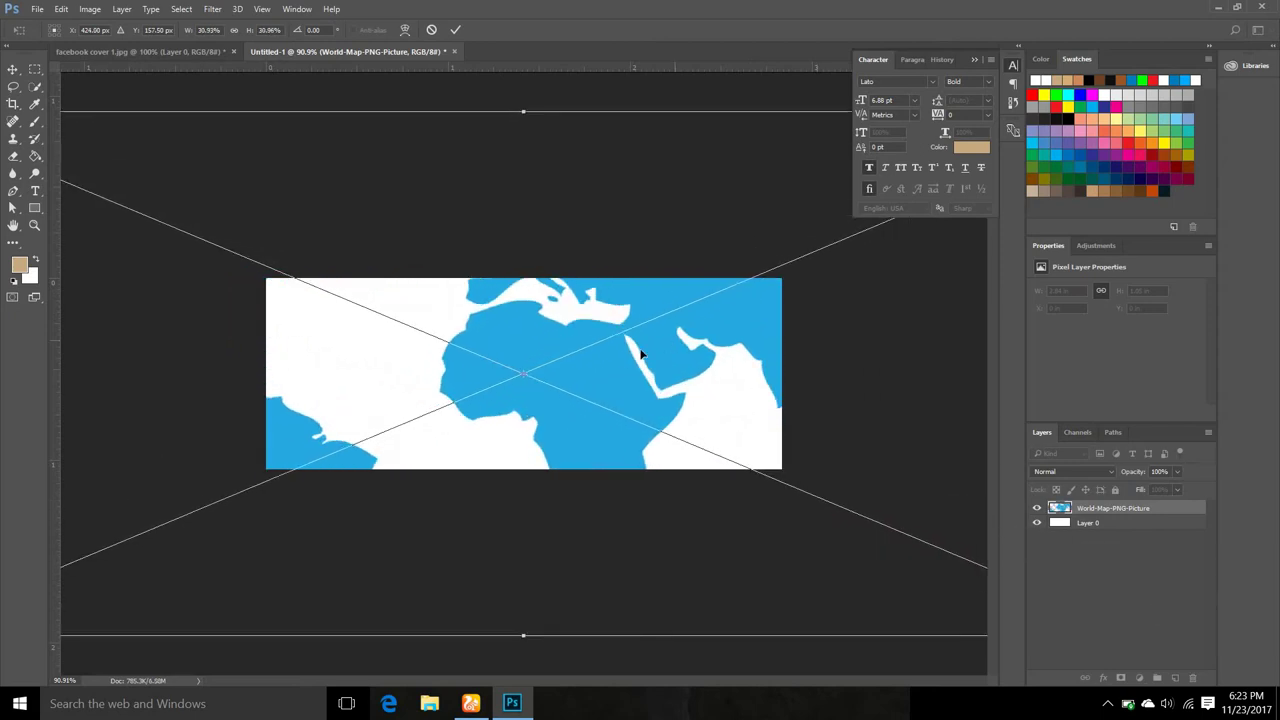
drag(641, 353, 482, 428)
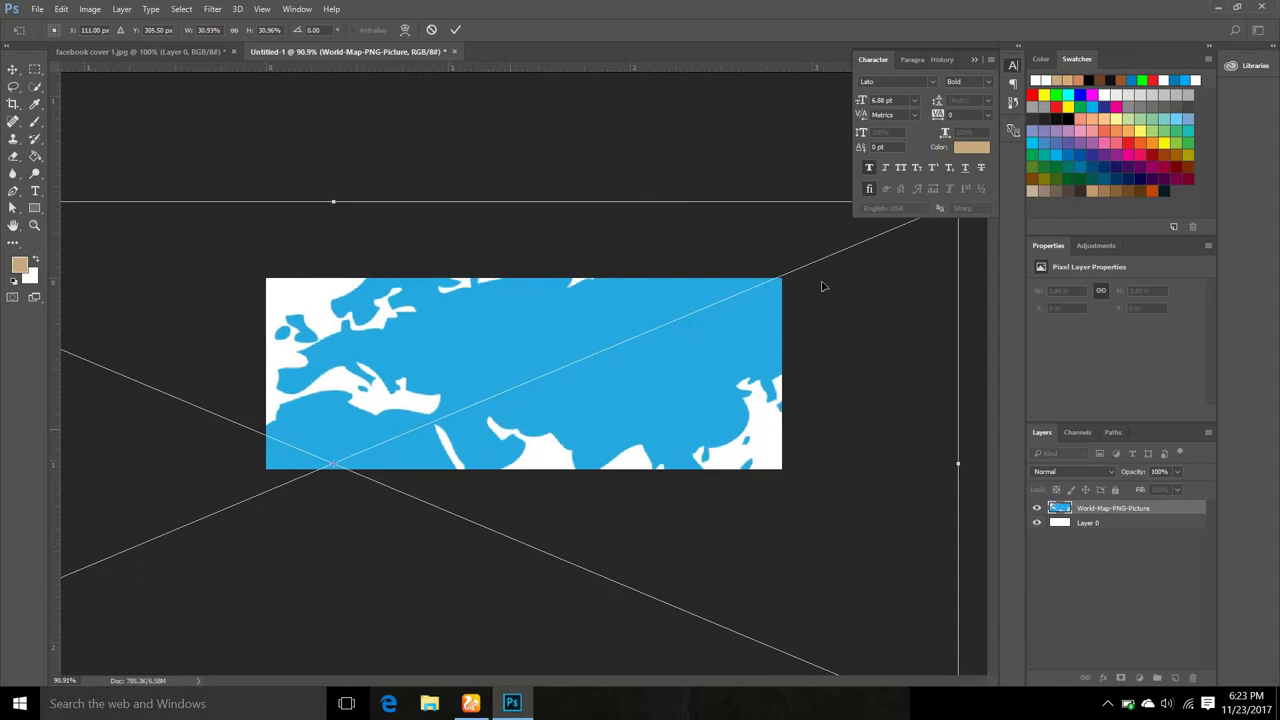
drag(651, 362, 620, 371)
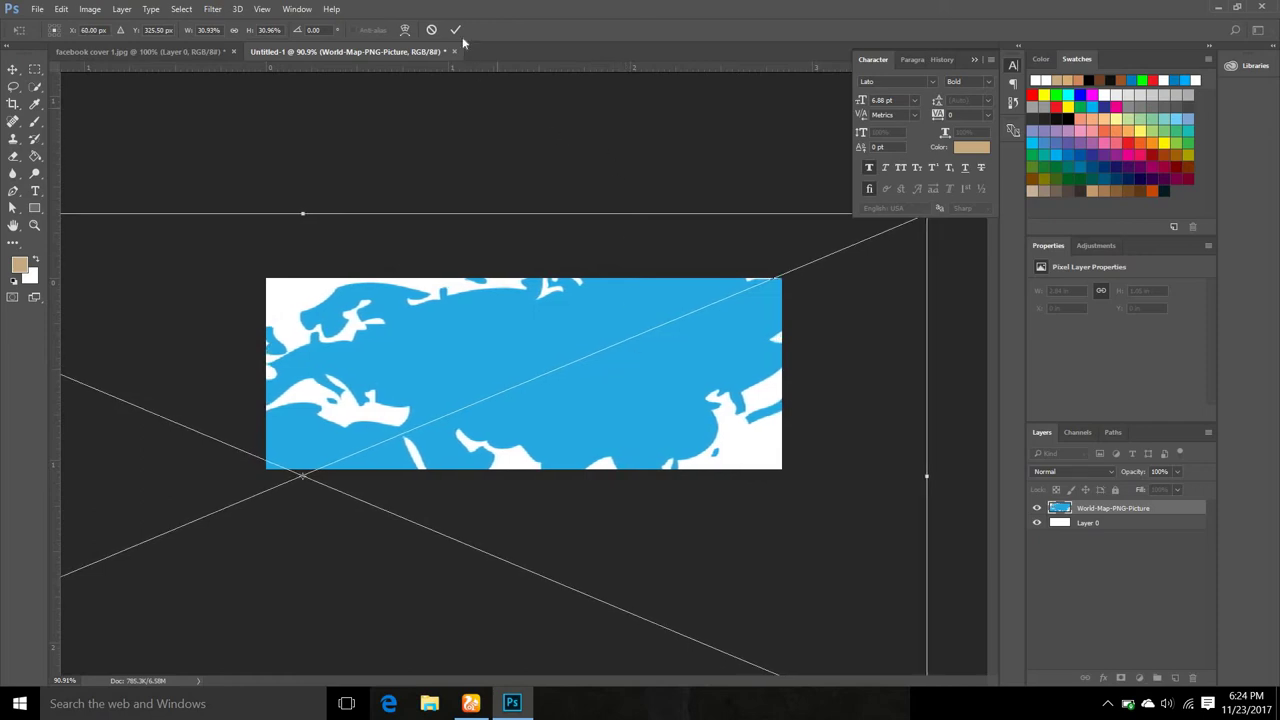
click(455, 30)
Nudge the map slightly, glance at the lion cover, and return to Untitled-1.
scroll(691, 309, down, 3)
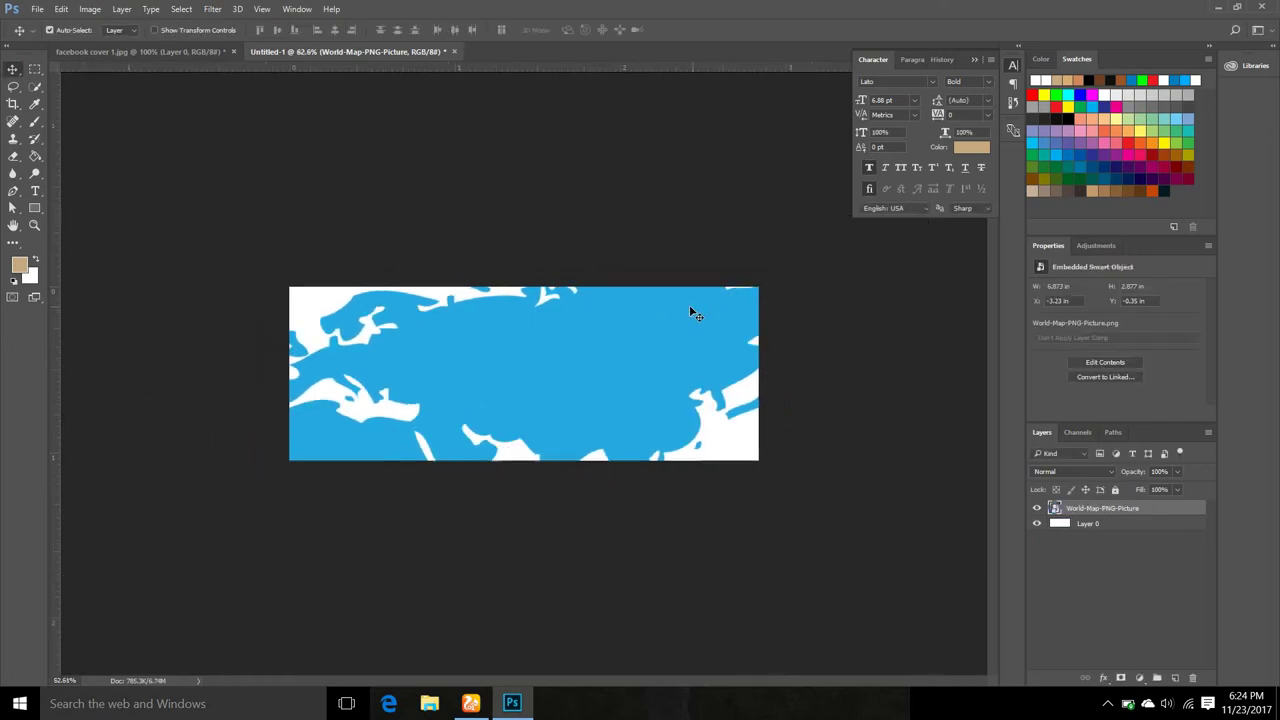
scroll(560, 183, up, 4)
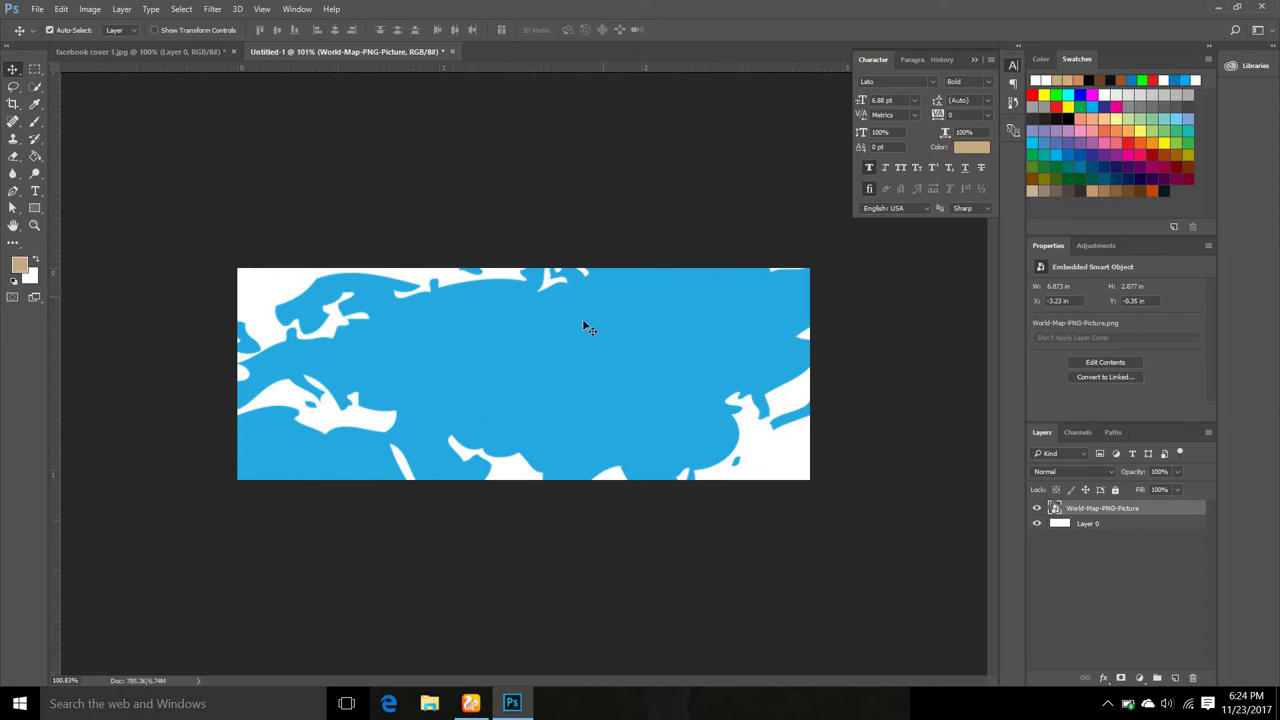
drag(583, 320, 588, 322)
key(ctrl+Tab)
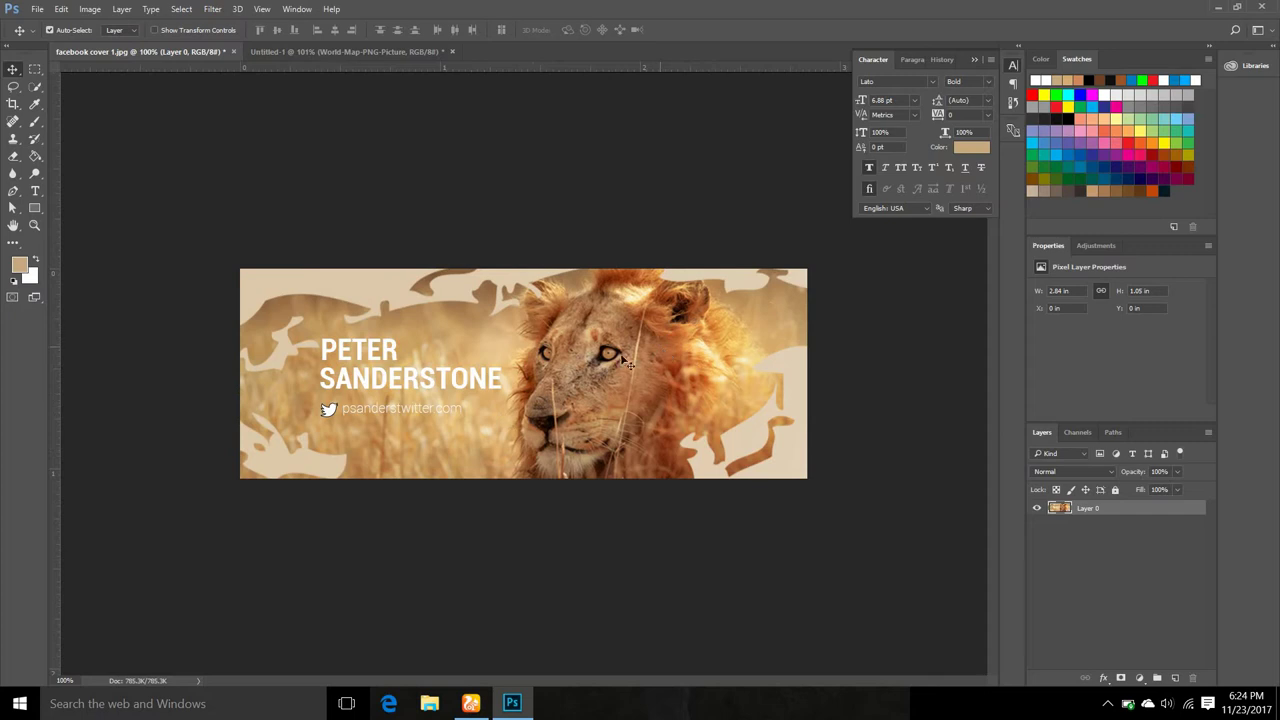
click(300, 47)
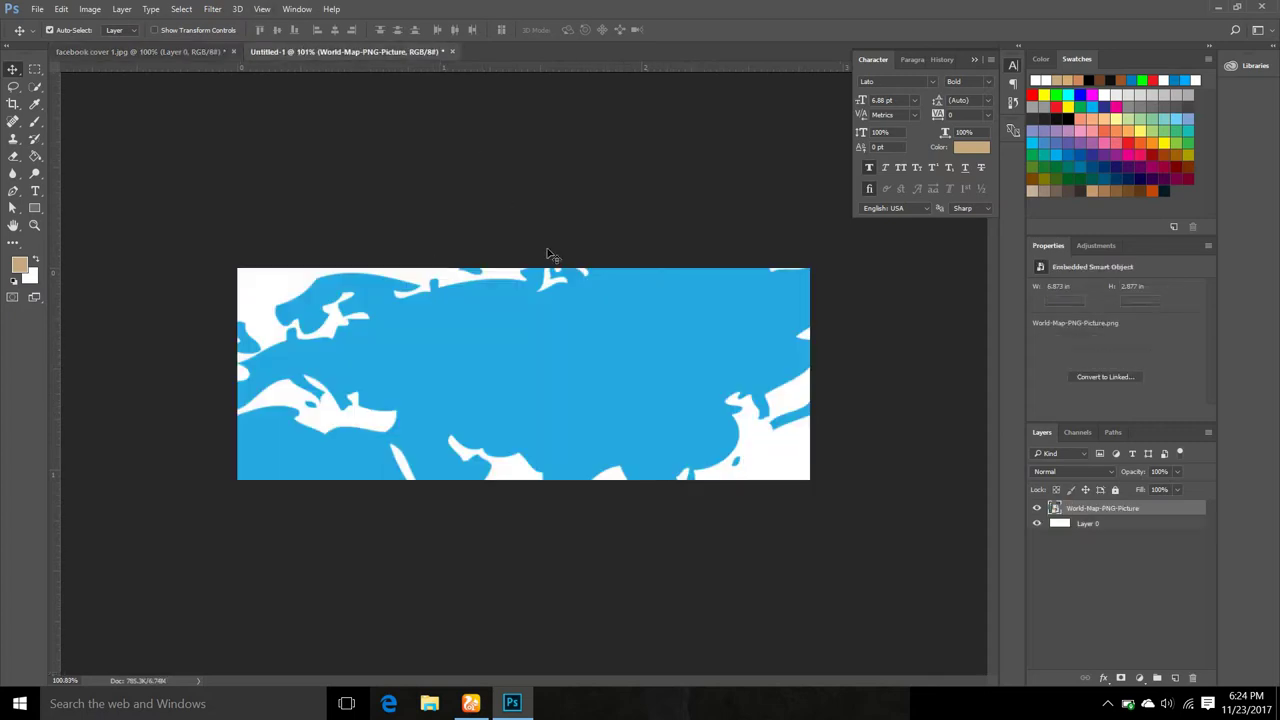
click(37, 9)
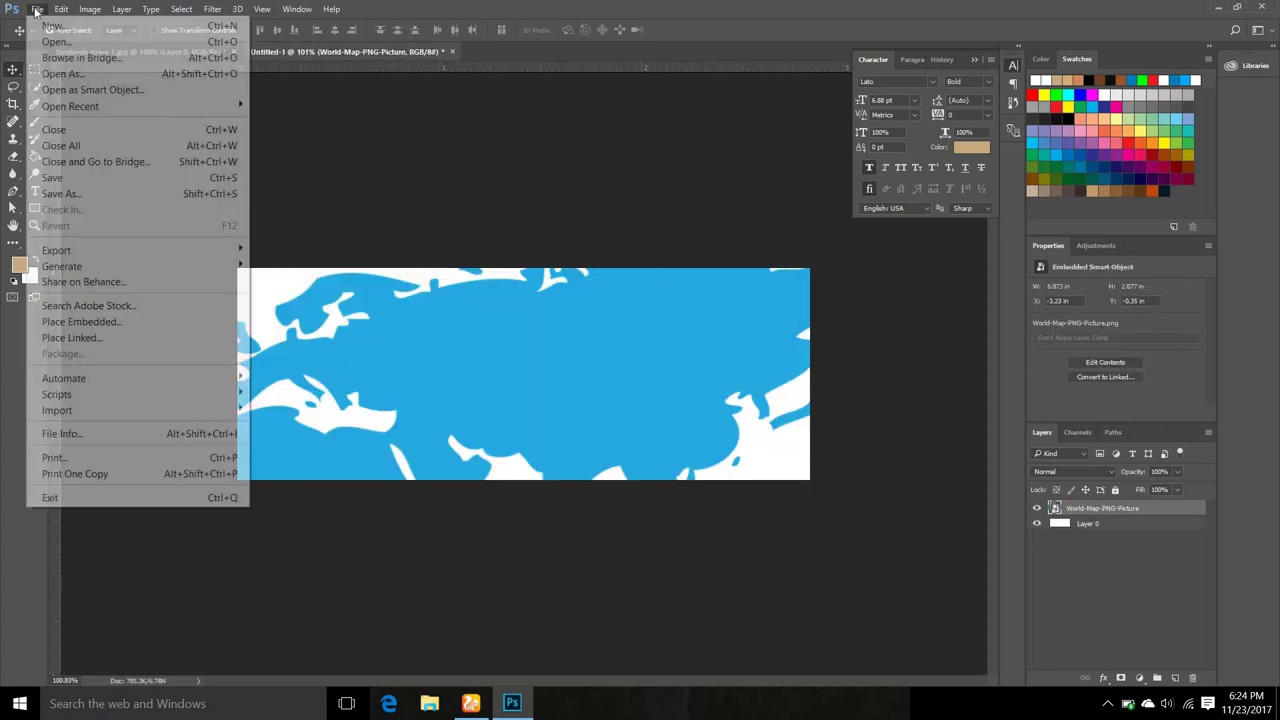
Place The-public-lion-in-the-grass-HD-picture.jpg and enlarge it to cover the whole canvas.
click(111, 322)
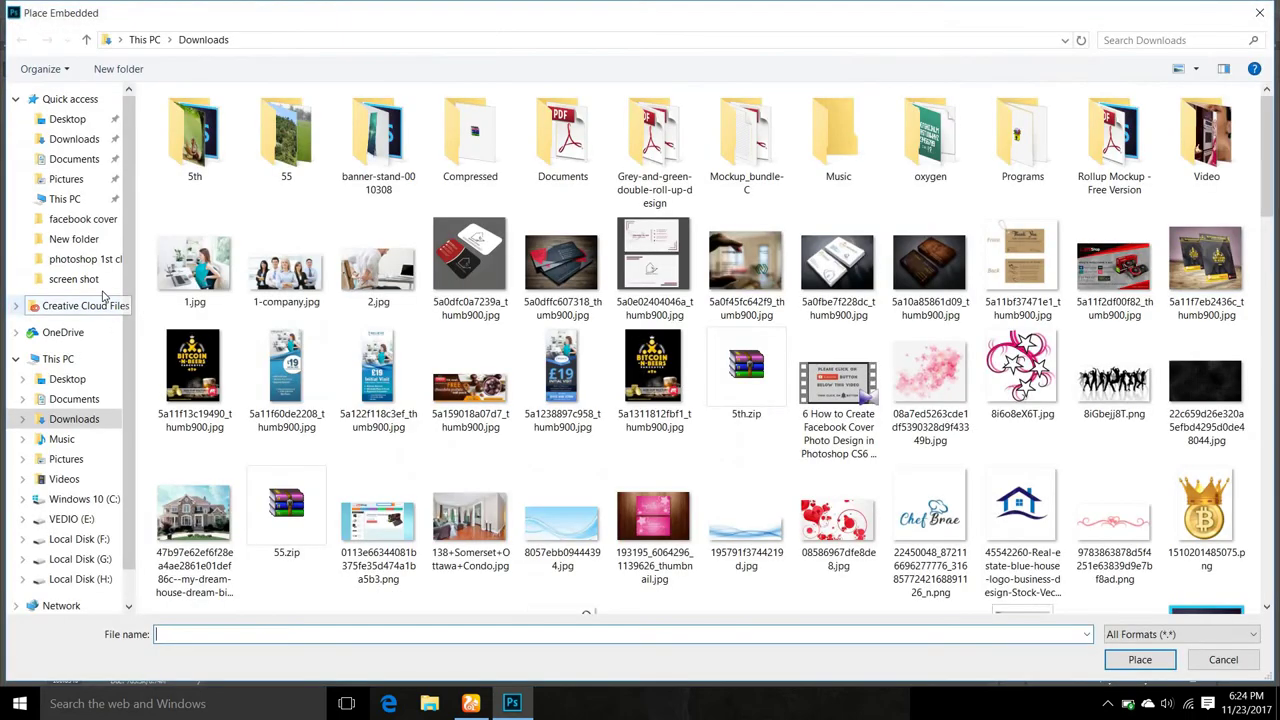
scroll(715, 350, down, 15)
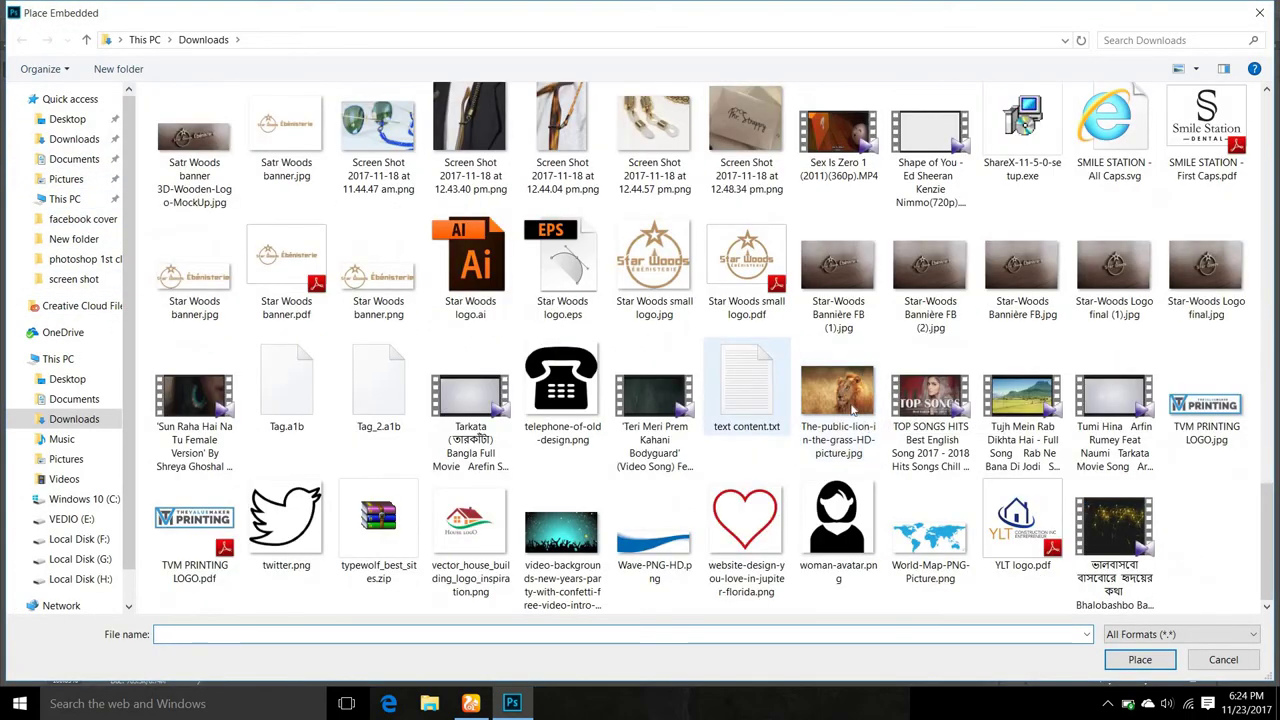
click(838, 392)
click(1140, 660)
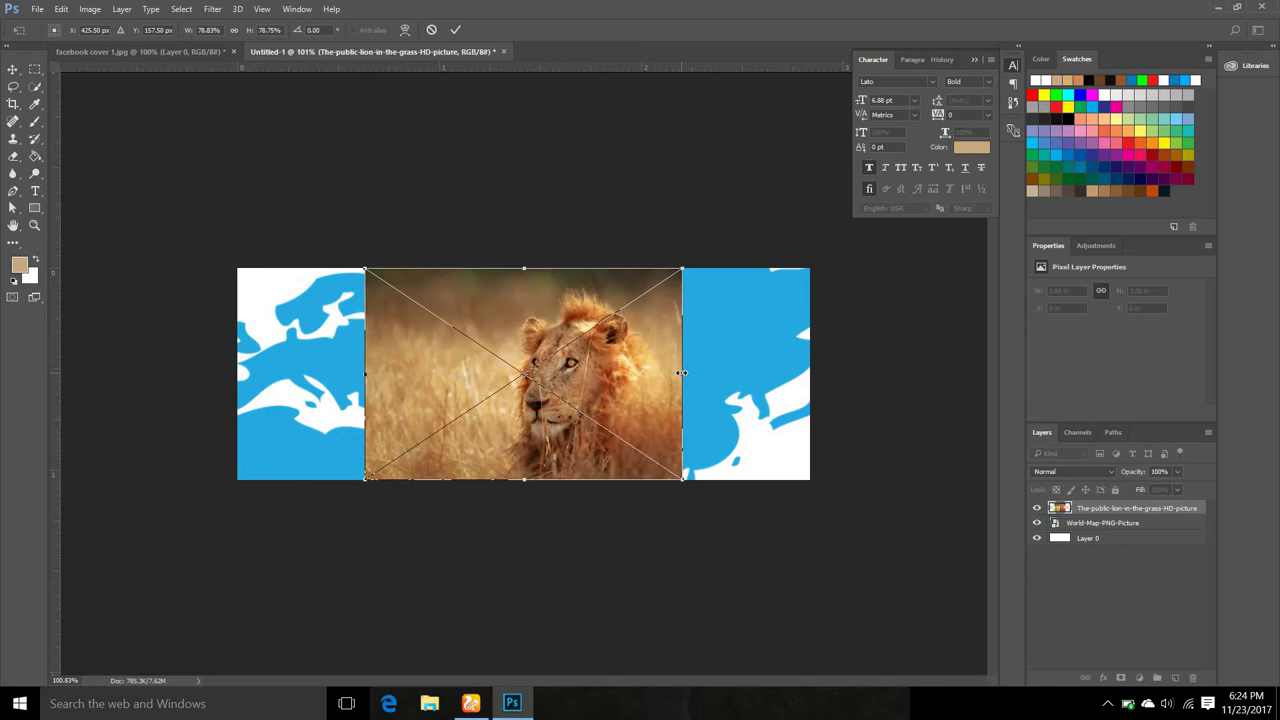
mouse_move(682, 373)
mouse_down()
mouse_move(795, 378)
mouse_move(698, 374)
mouse_up()
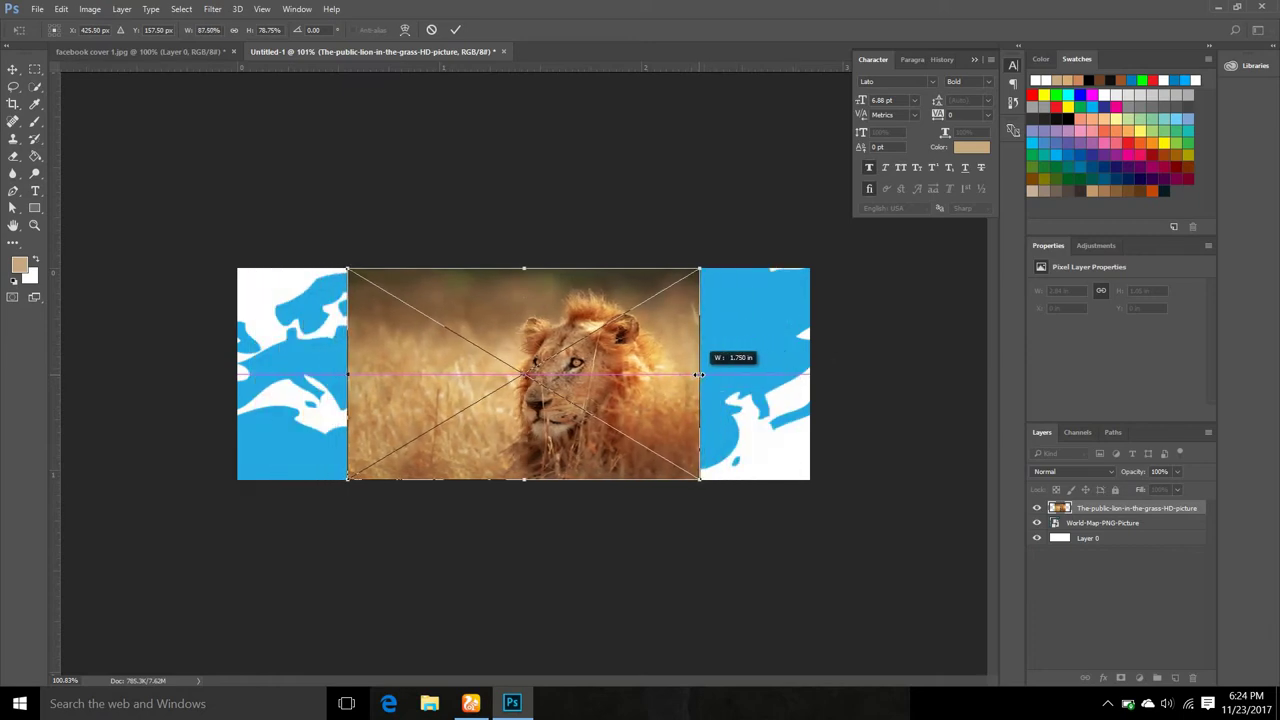
drag(700, 481, 804, 549)
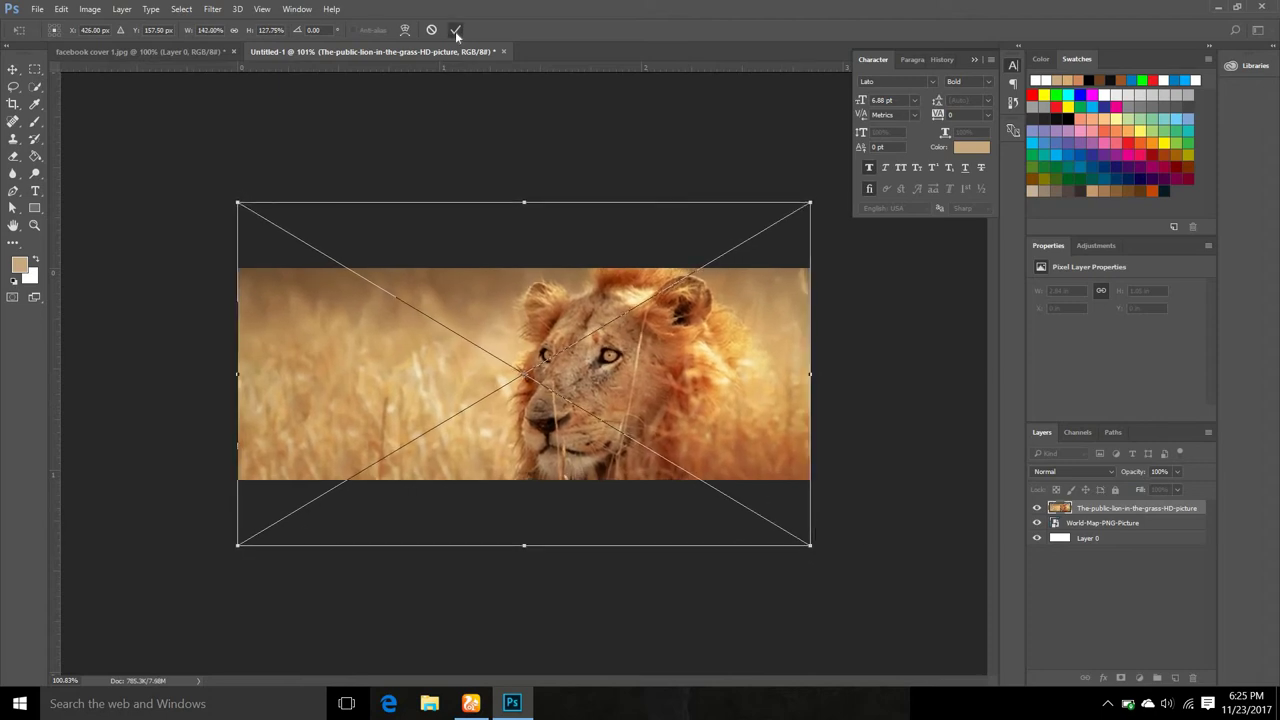
click(455, 30)
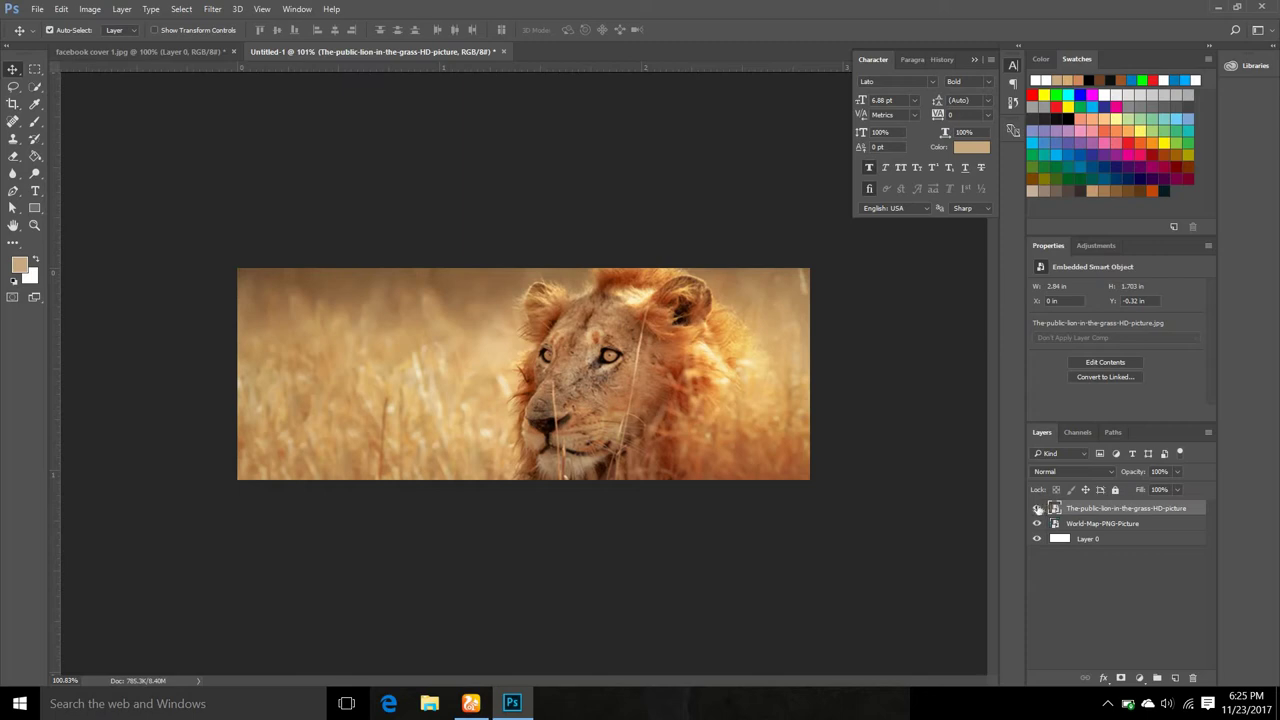
Clip the lion photo layer to the world-map layer below it.
double_click(1037, 508)
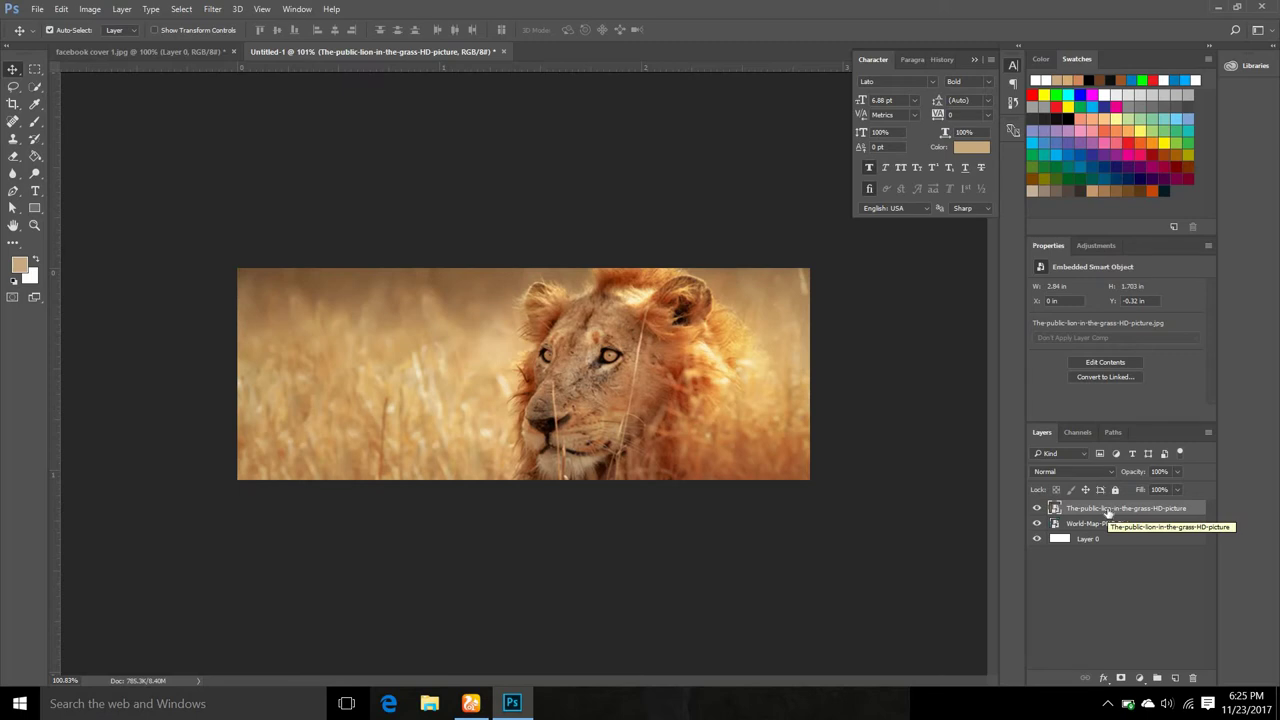
right_click(1107, 510)
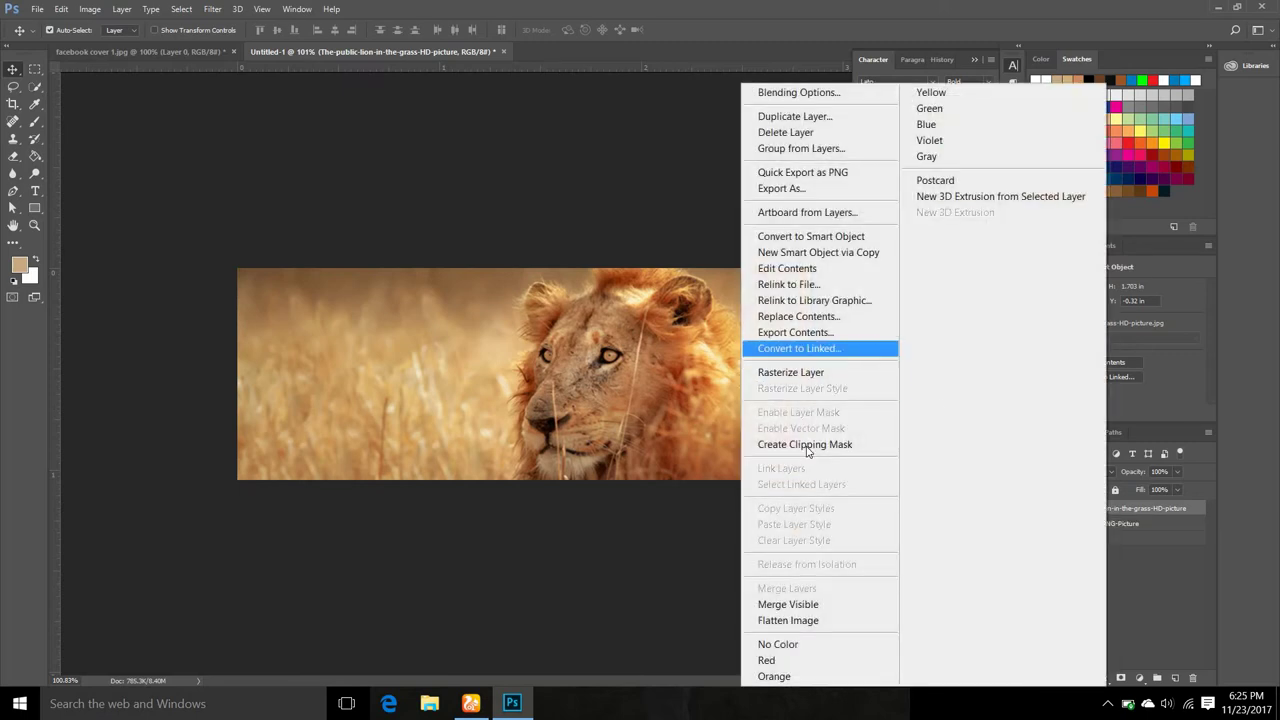
click(528, 330)
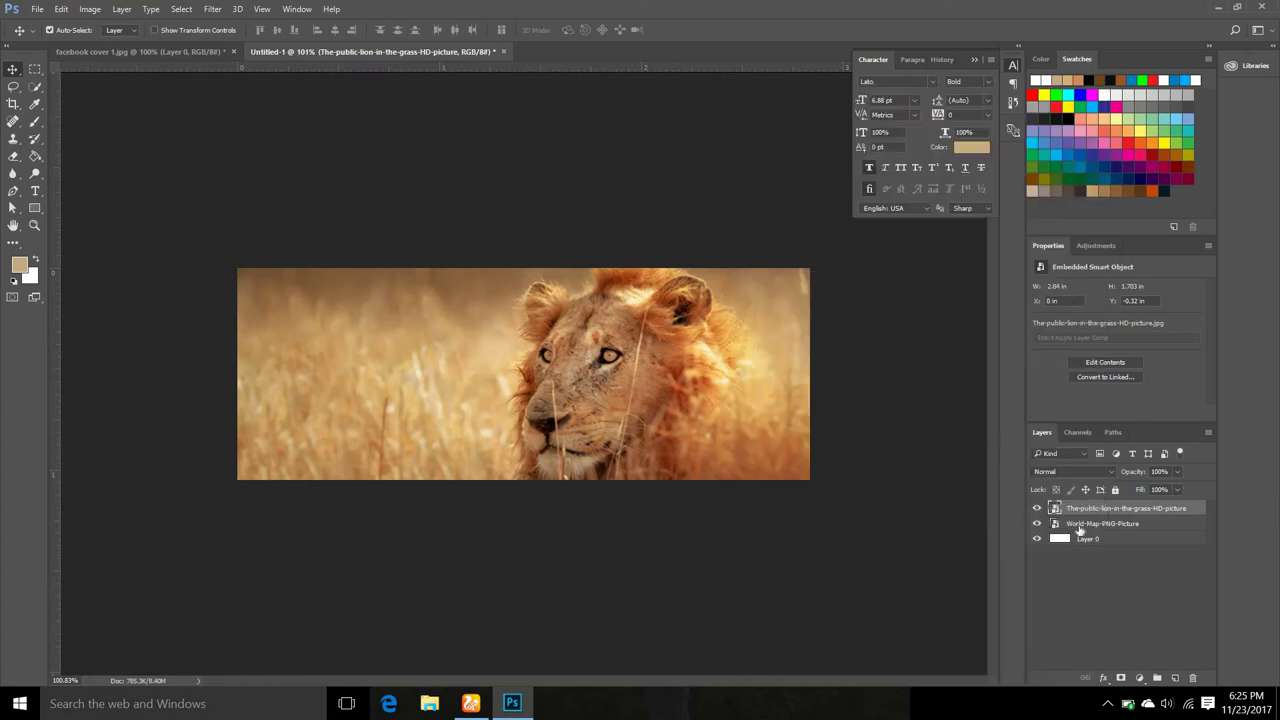
drag(1079, 515, 1075, 510)
alt+click(1075, 510)
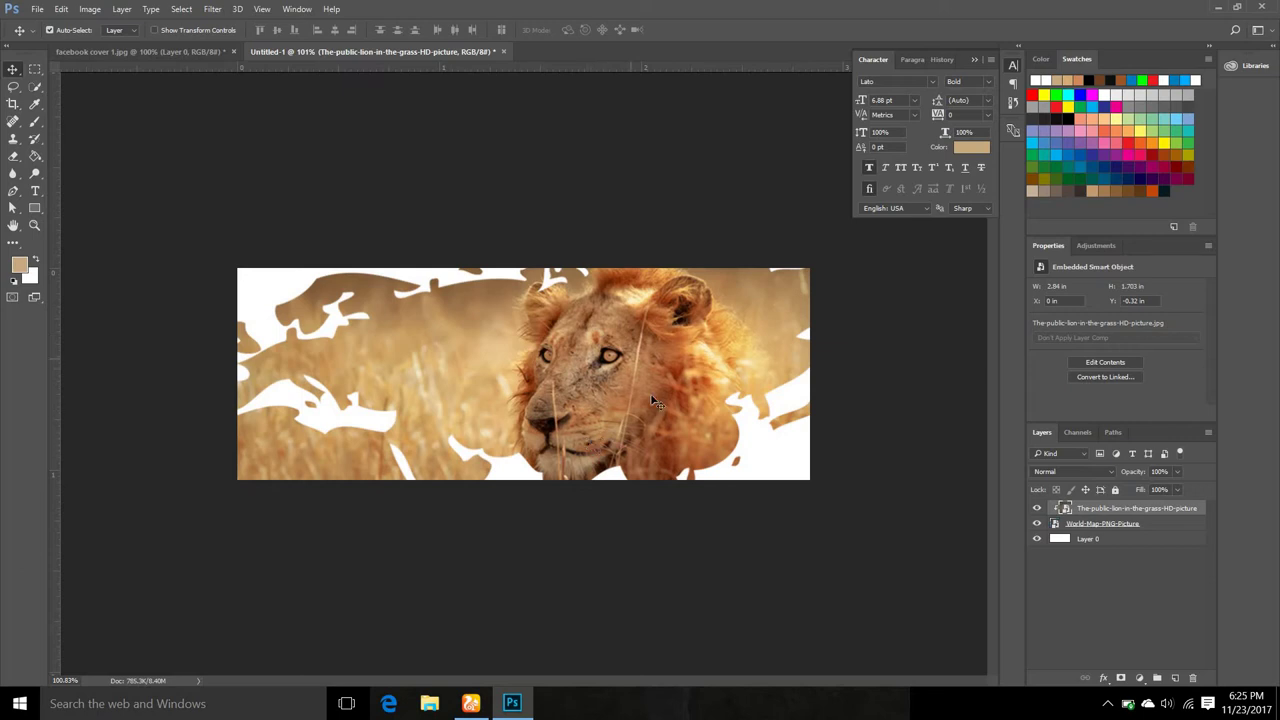
Move the lion photo within the map and widen it leftward with Free Transform.
drag(590, 384, 667, 432)
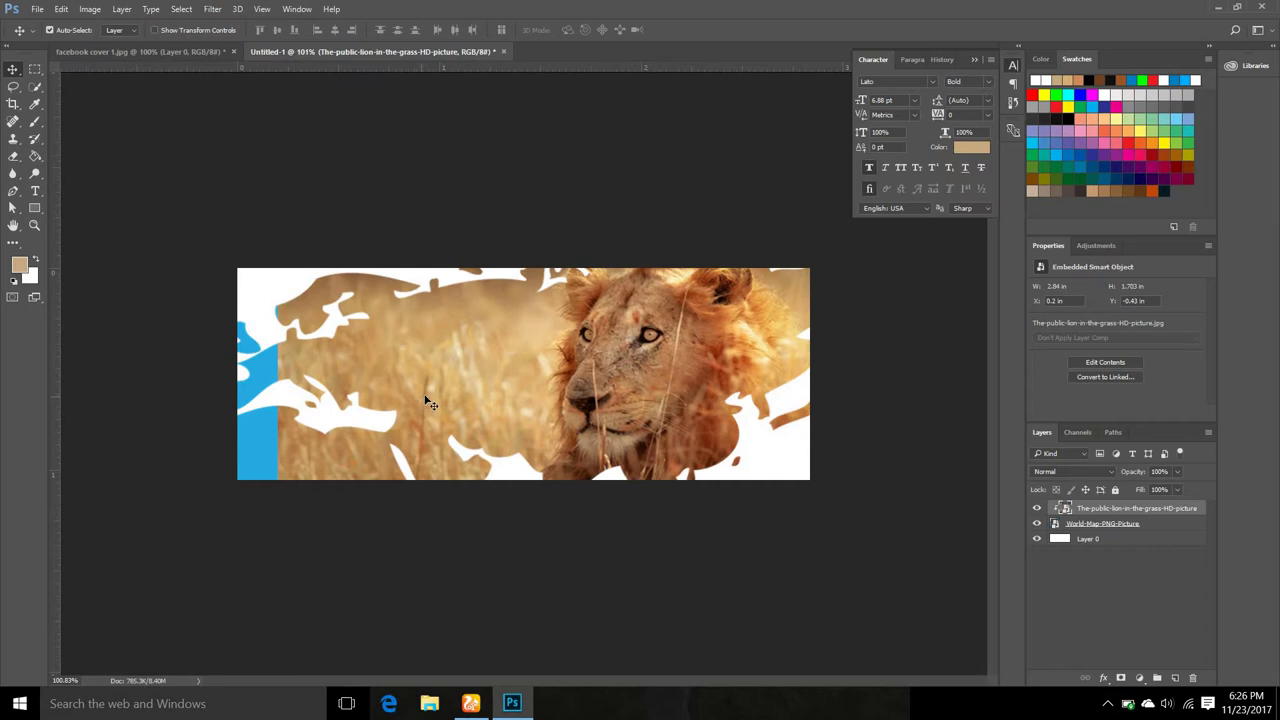
key(ctrl)
key(ctrl+t)
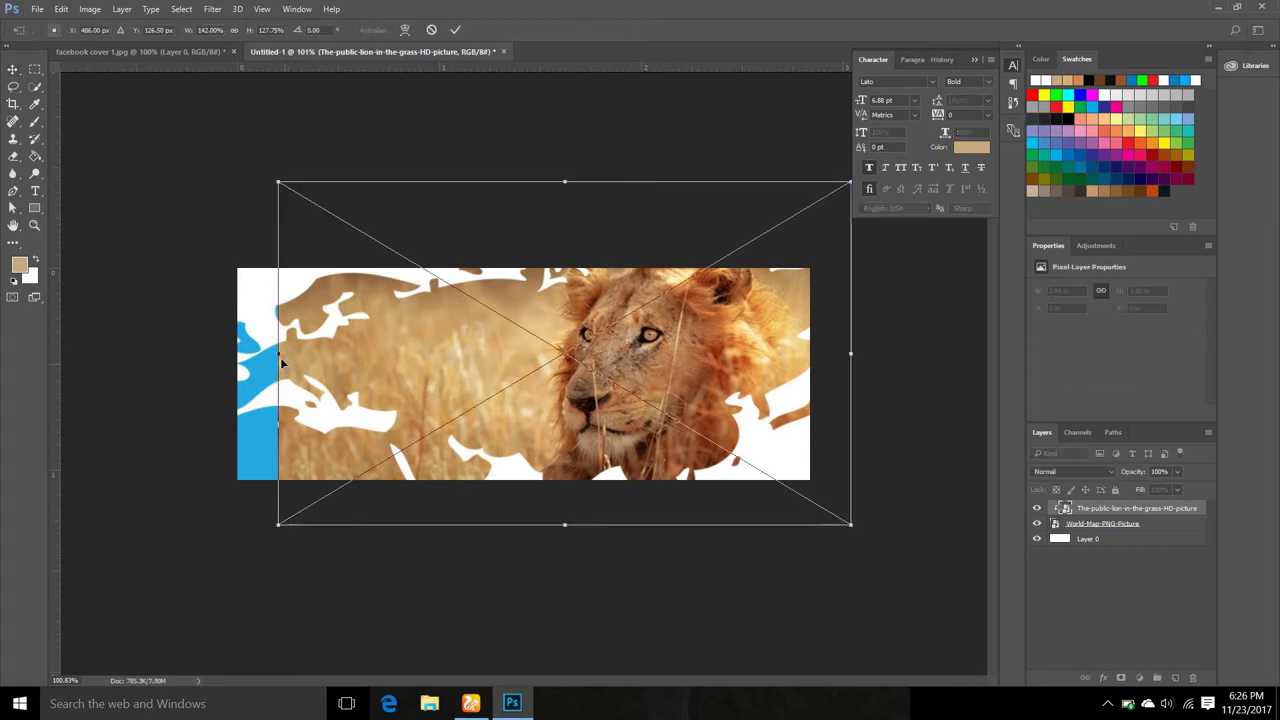
drag(278, 352, 231, 351)
click(456, 30)
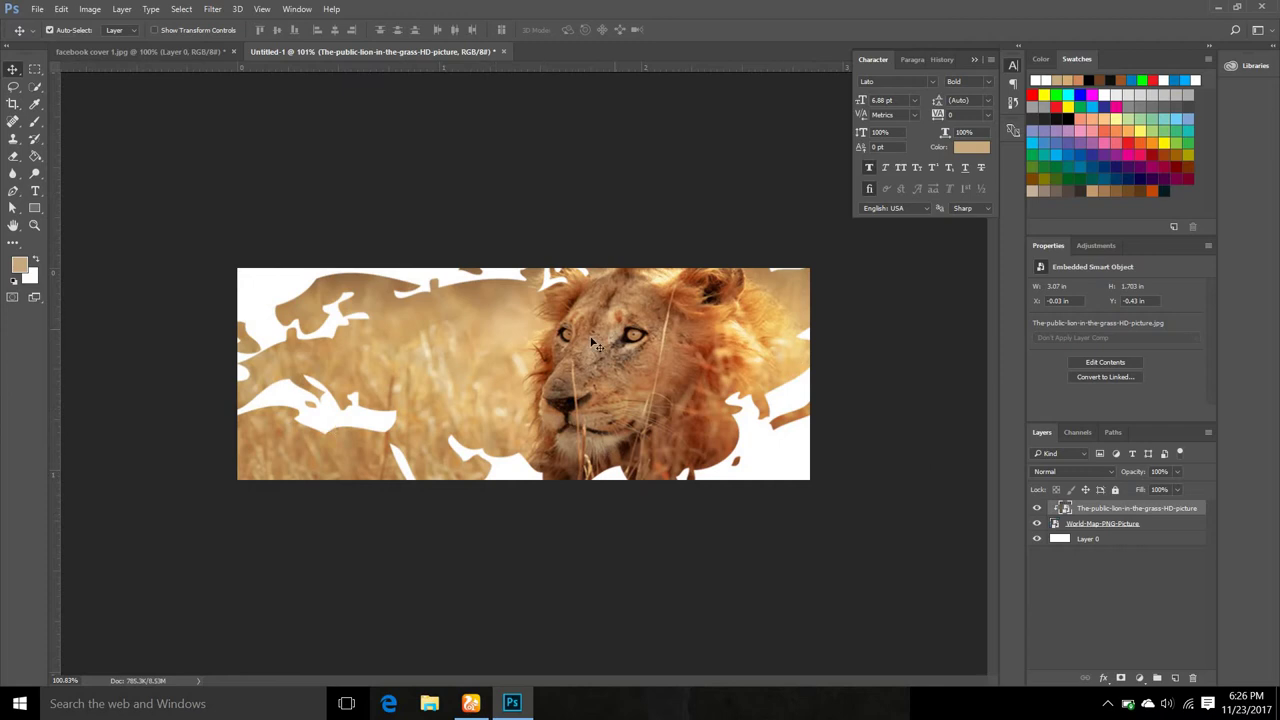
drag(695, 283, 706, 285)
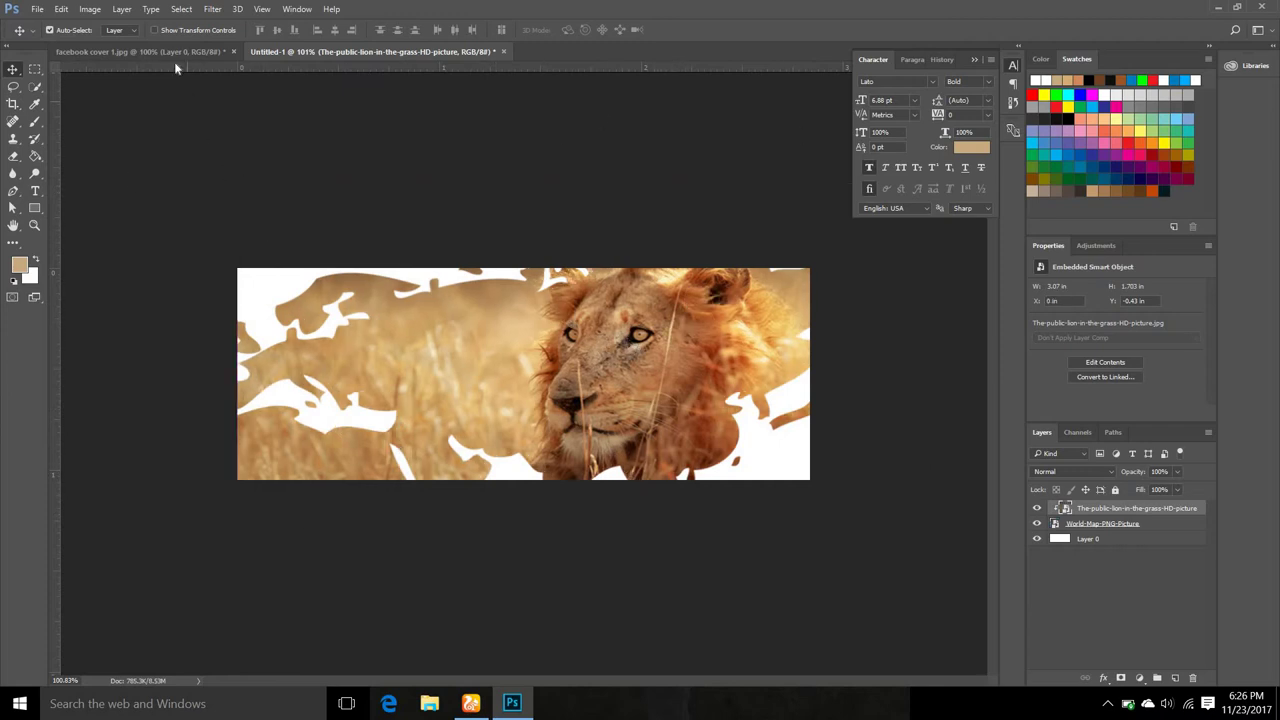
Compare against the facebook cover 1.jpg reference, then return to Untitled-1.
click(173, 54)
key(ctrl+shift+e)
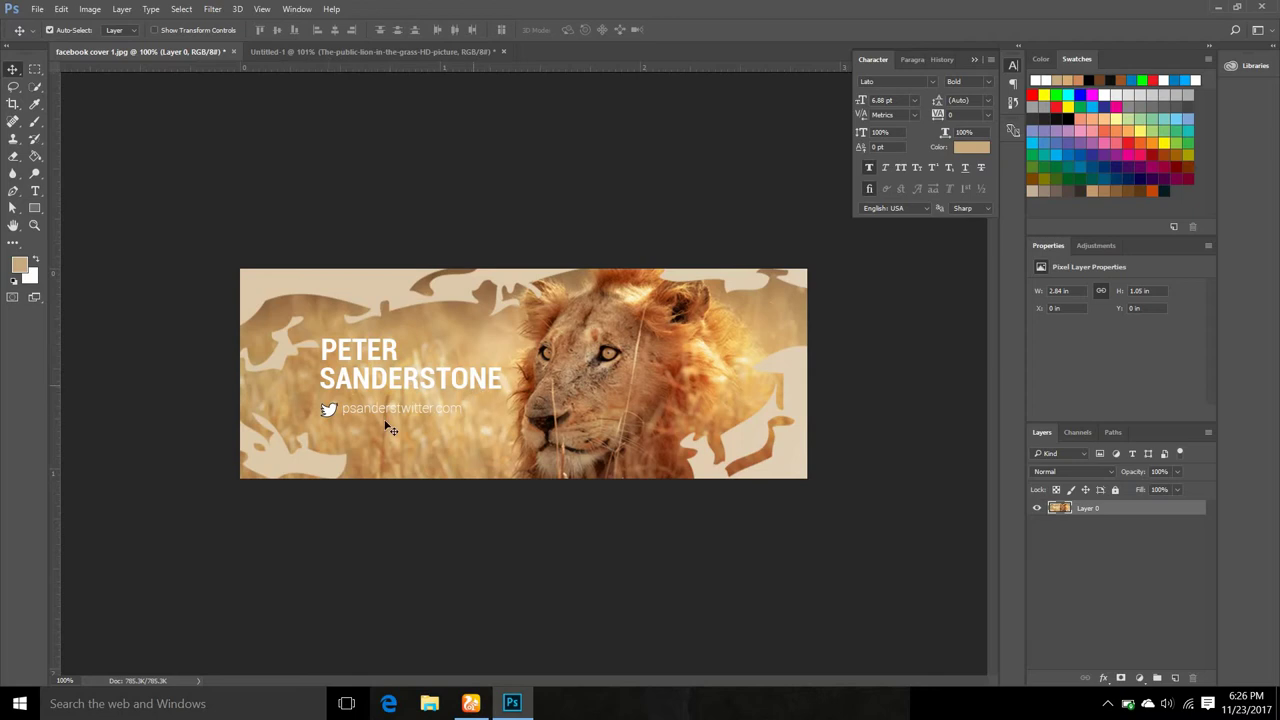
click(300, 51)
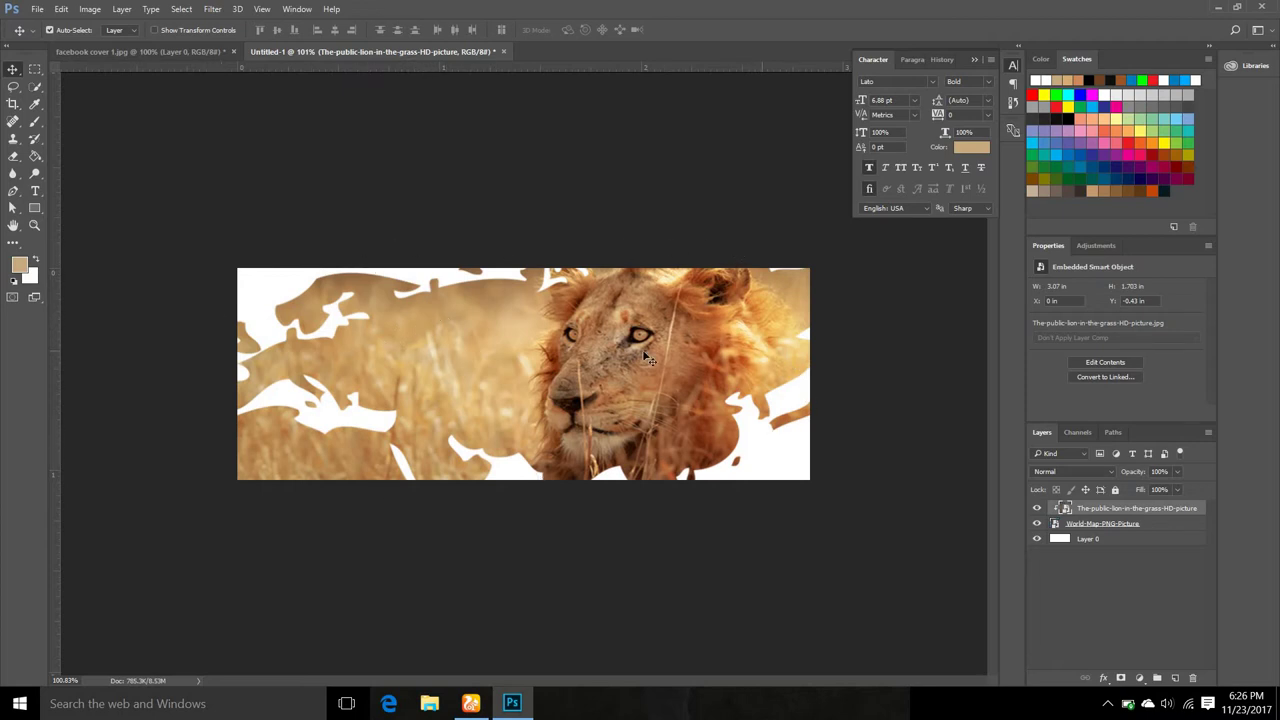
click(36, 191)
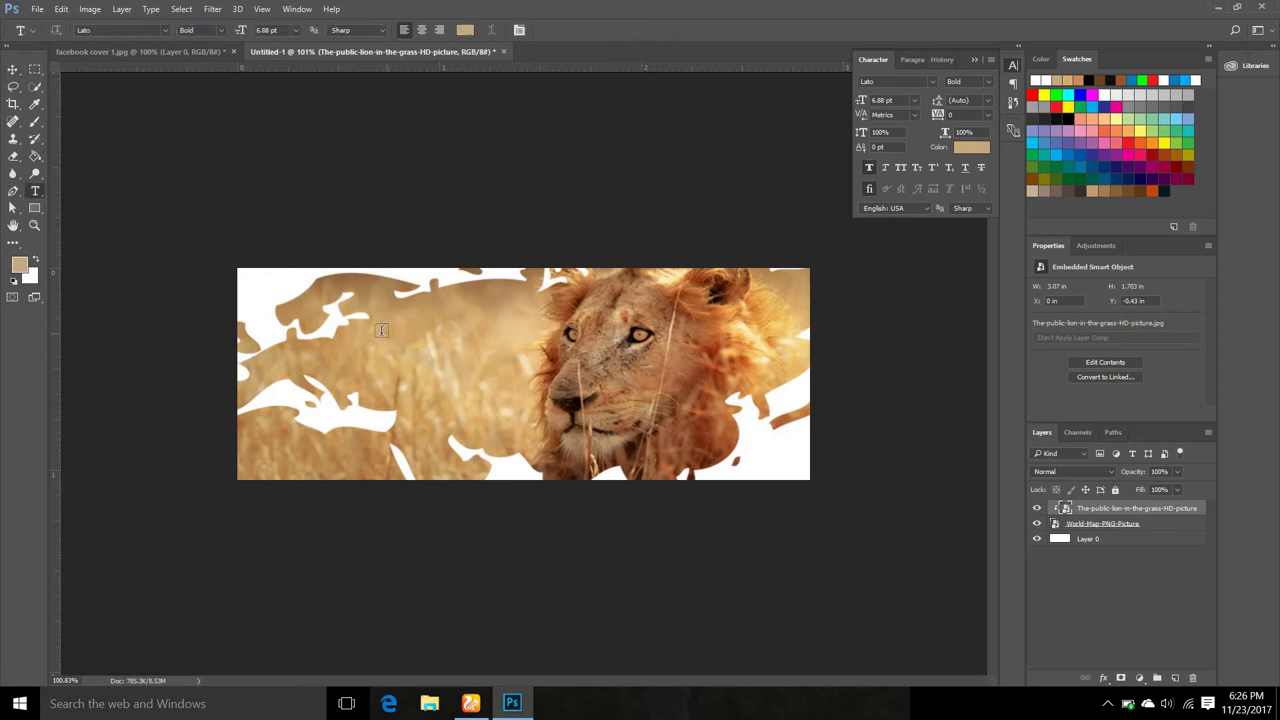
Start a text layer on the left set in Lato Bold with white (ffffff) colour.
click(363, 335)
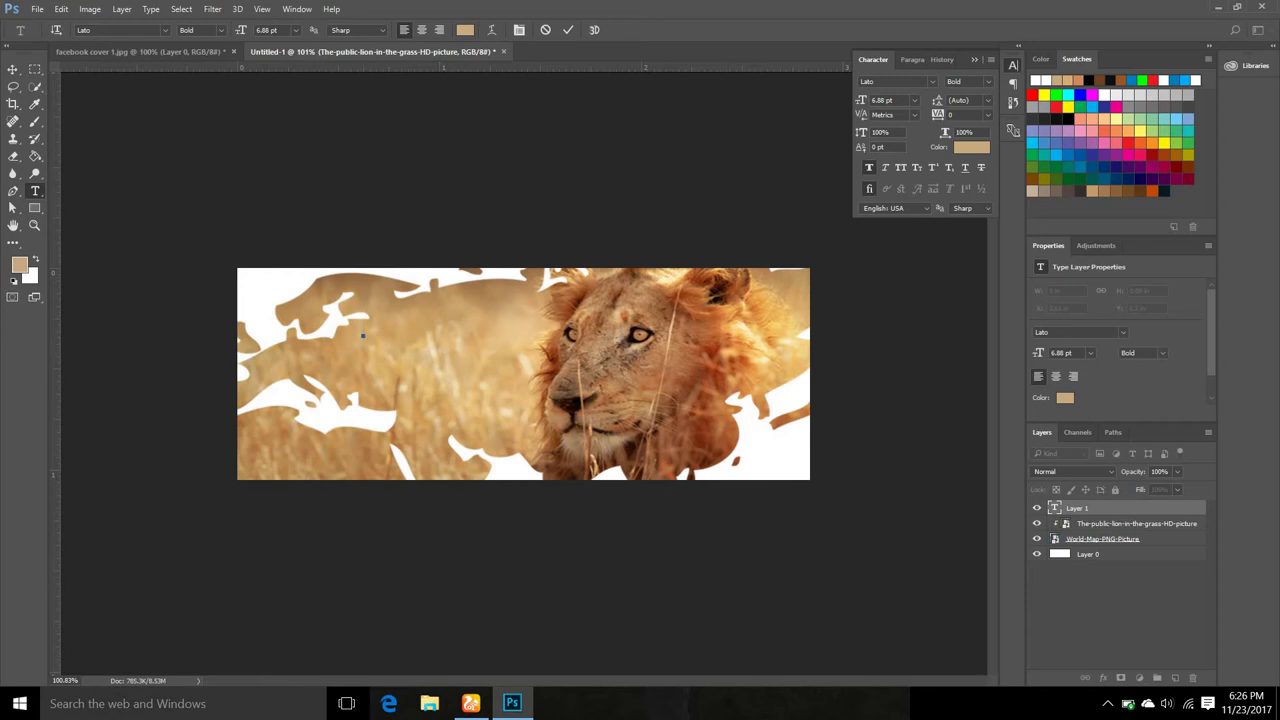
click(932, 81)
click(917, 124)
click(297, 9)
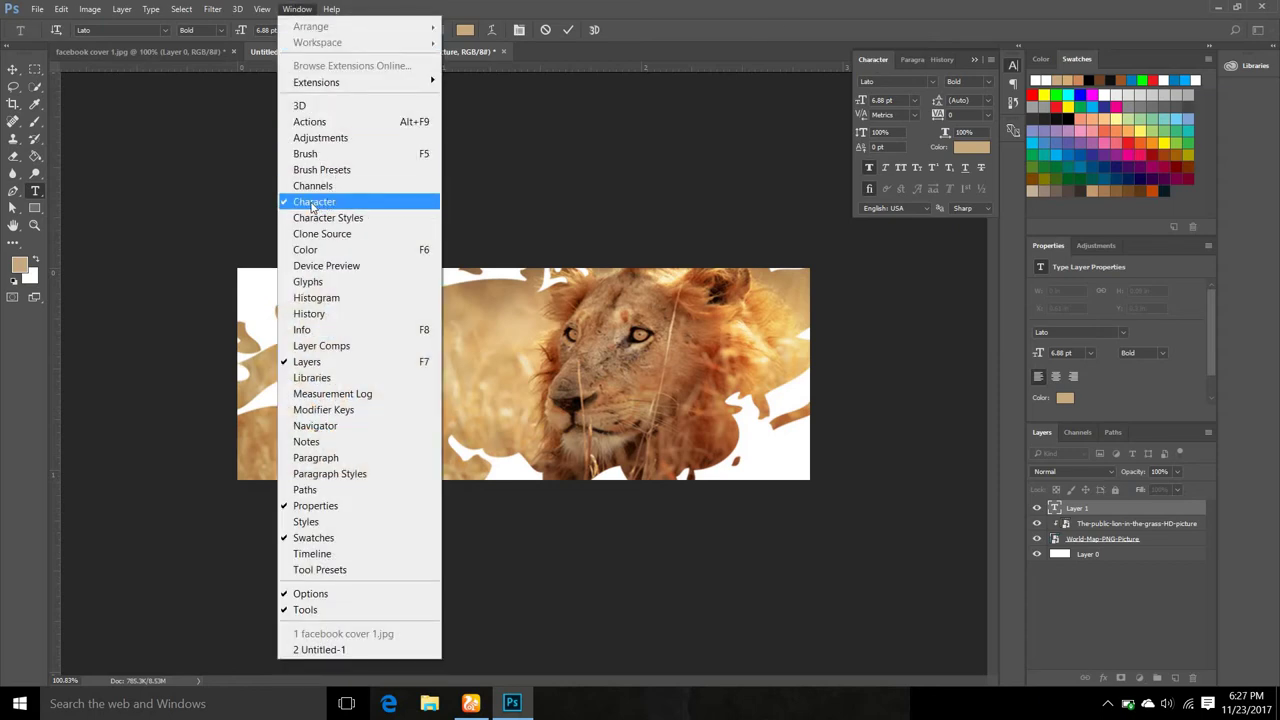
click(936, 54)
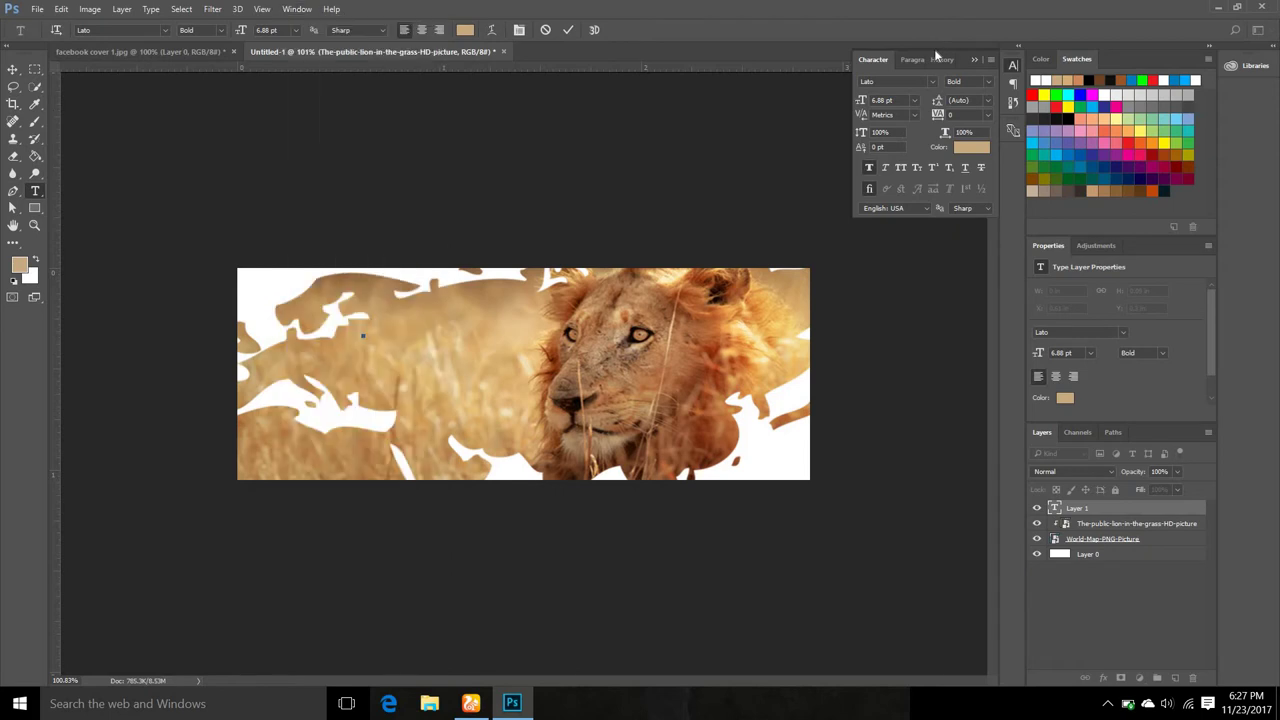
click(991, 86)
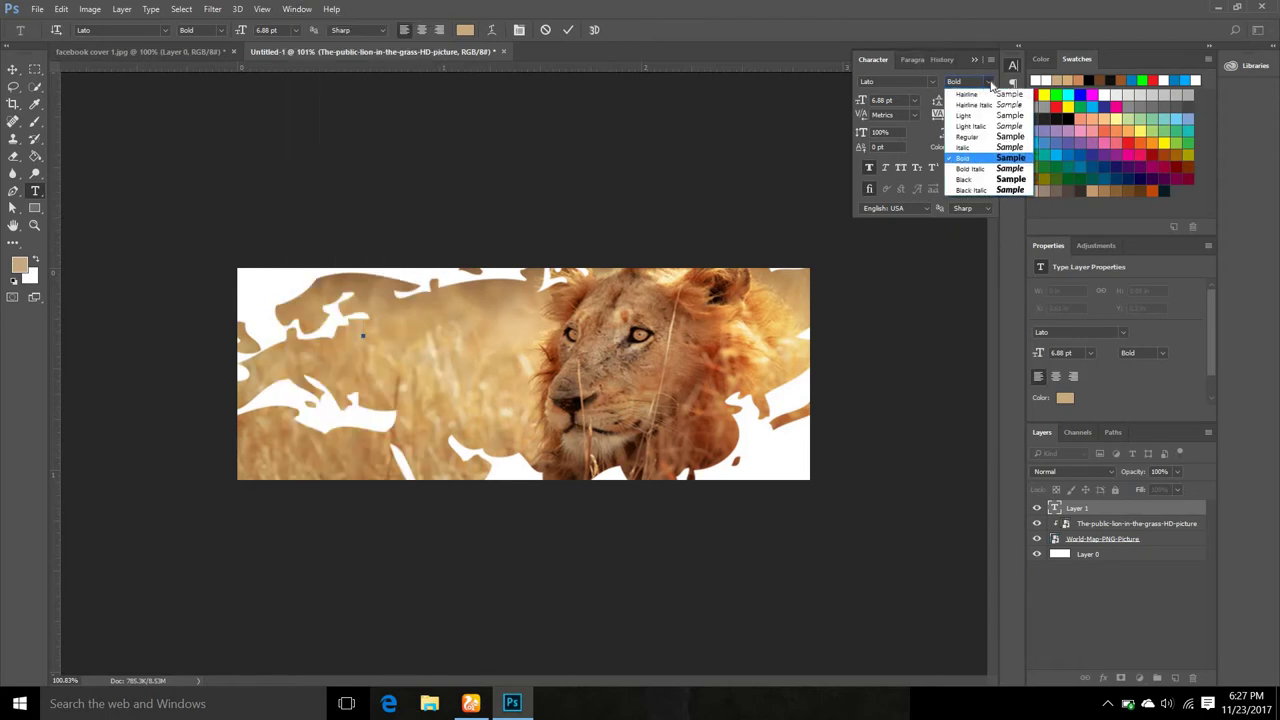
click(970, 158)
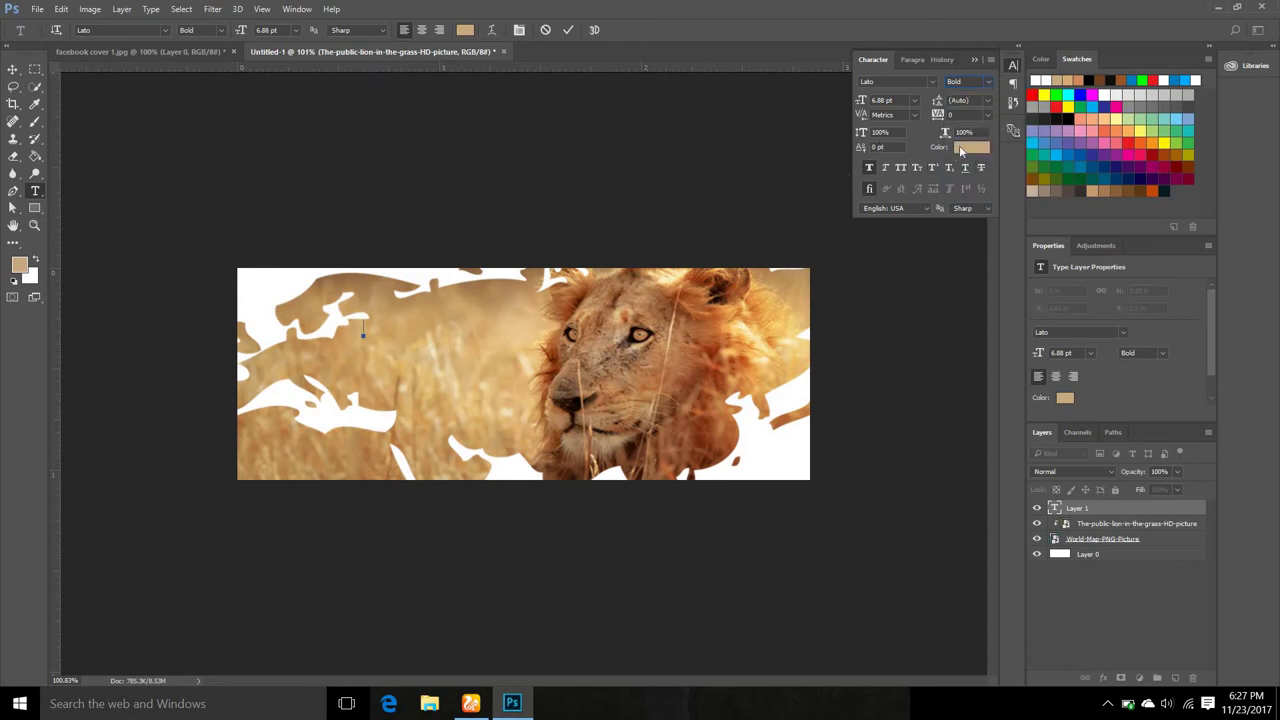
click(962, 147)
drag(632, 364, 588, 320)
click(930, 355)
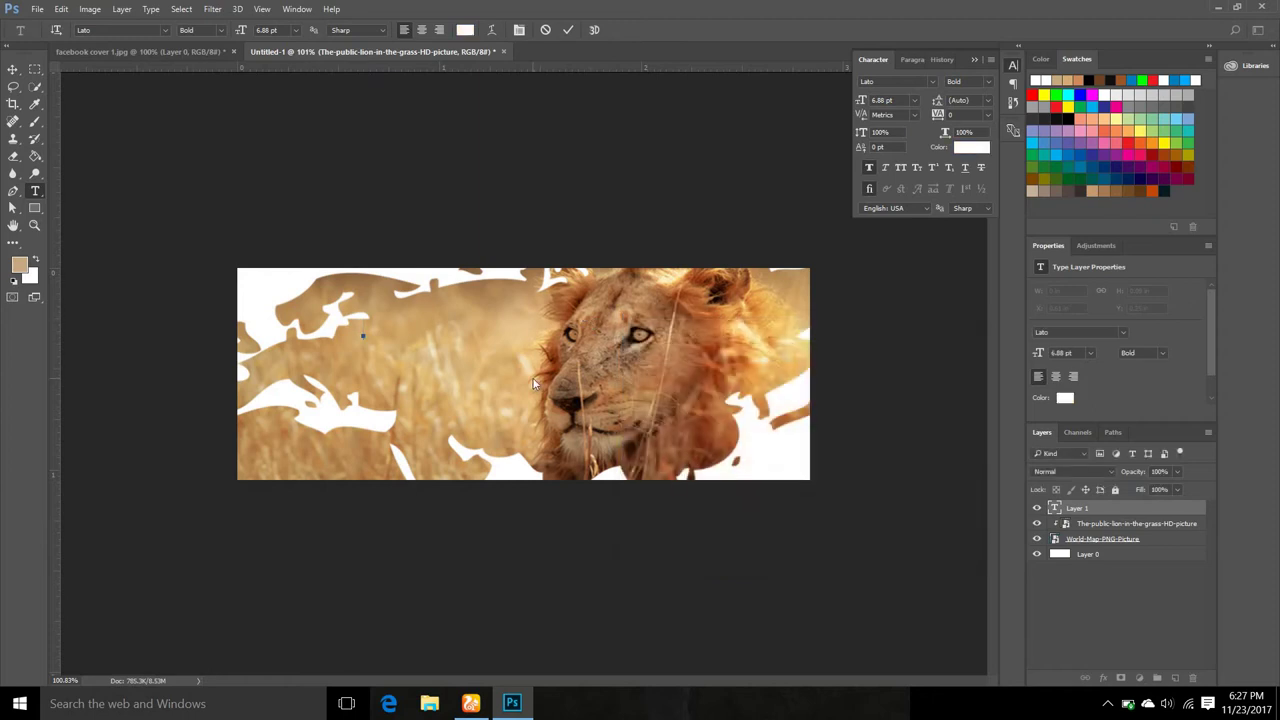
Type the person's full name in capitals on two lines and commit the text.
text(pete)
key(BackSpace)
key(BackSpace)
key(BackSpace)
key(BackSpace)
key(BackSpace)
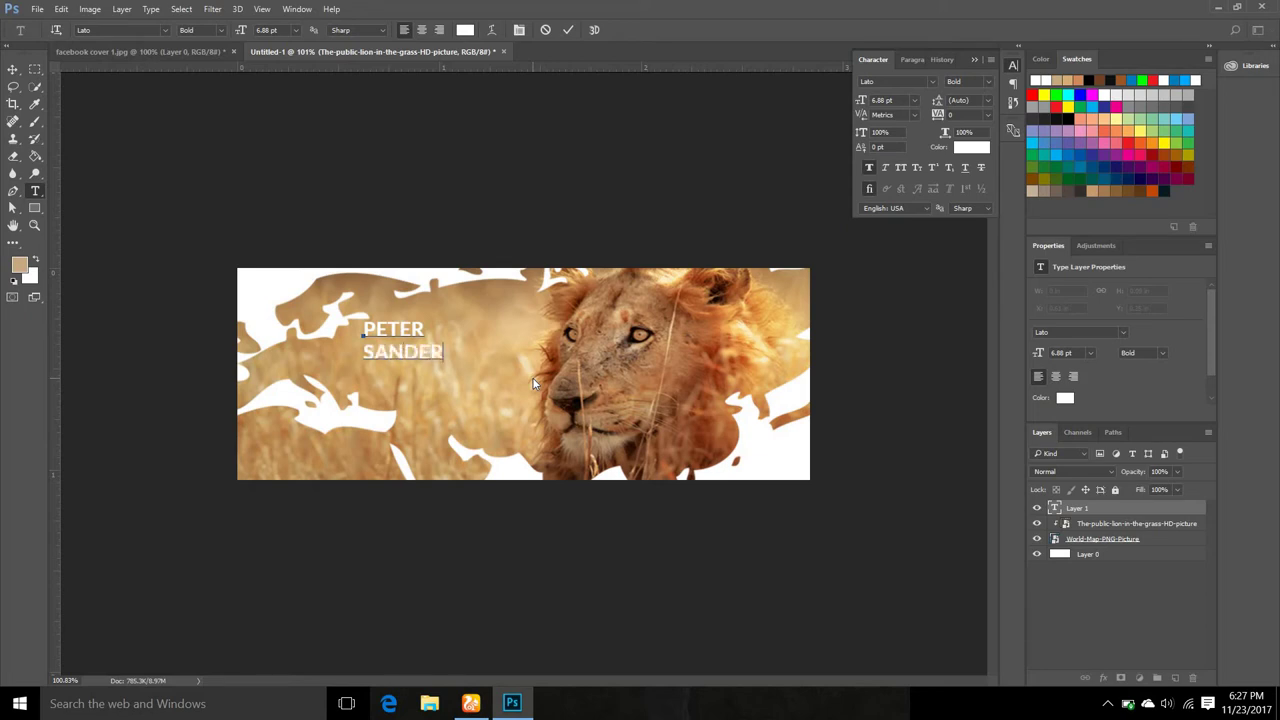
click(569, 31)
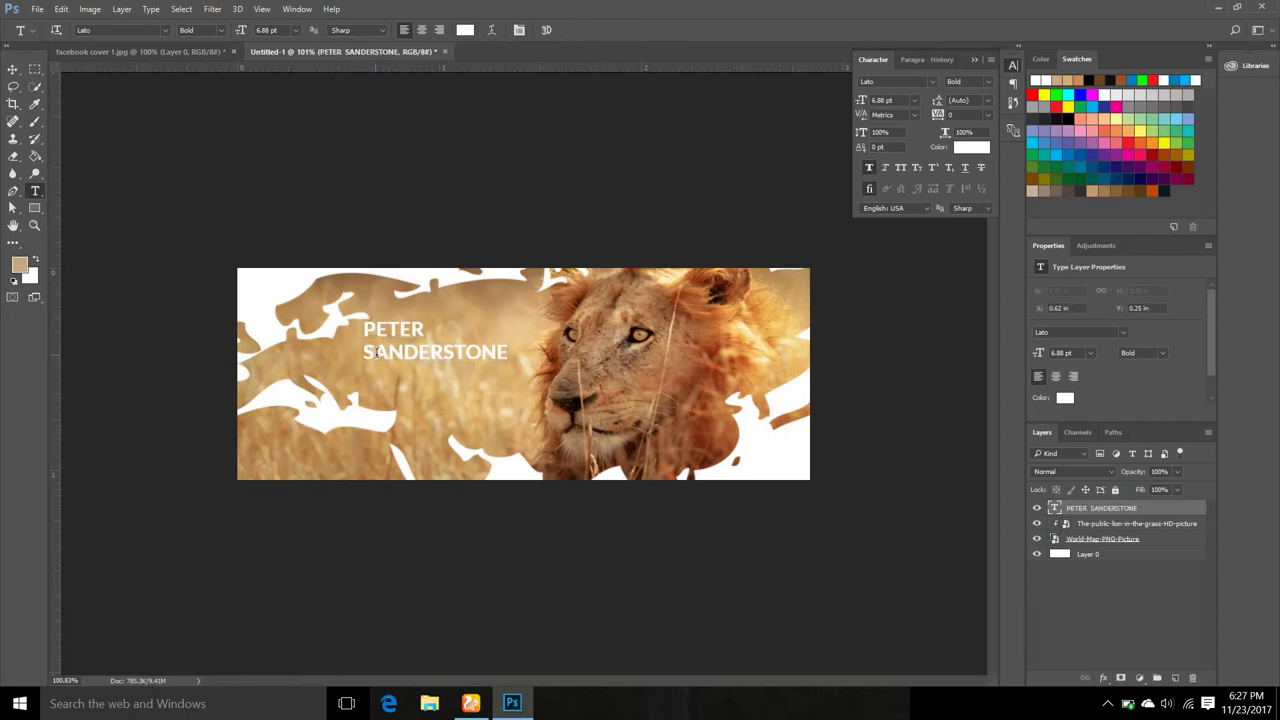
After checking the reference cover, enlarge the name text to 7.88 pt, keeping Faux Bold on.
click(208, 53)
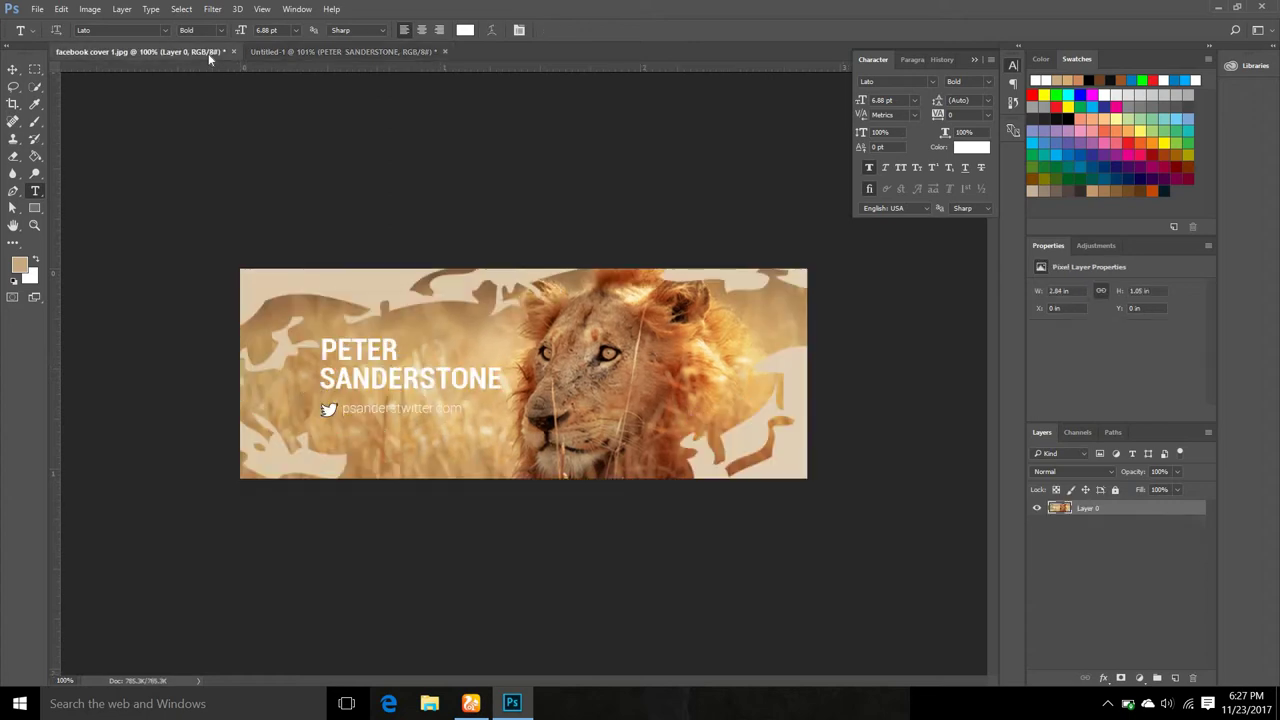
click(286, 49)
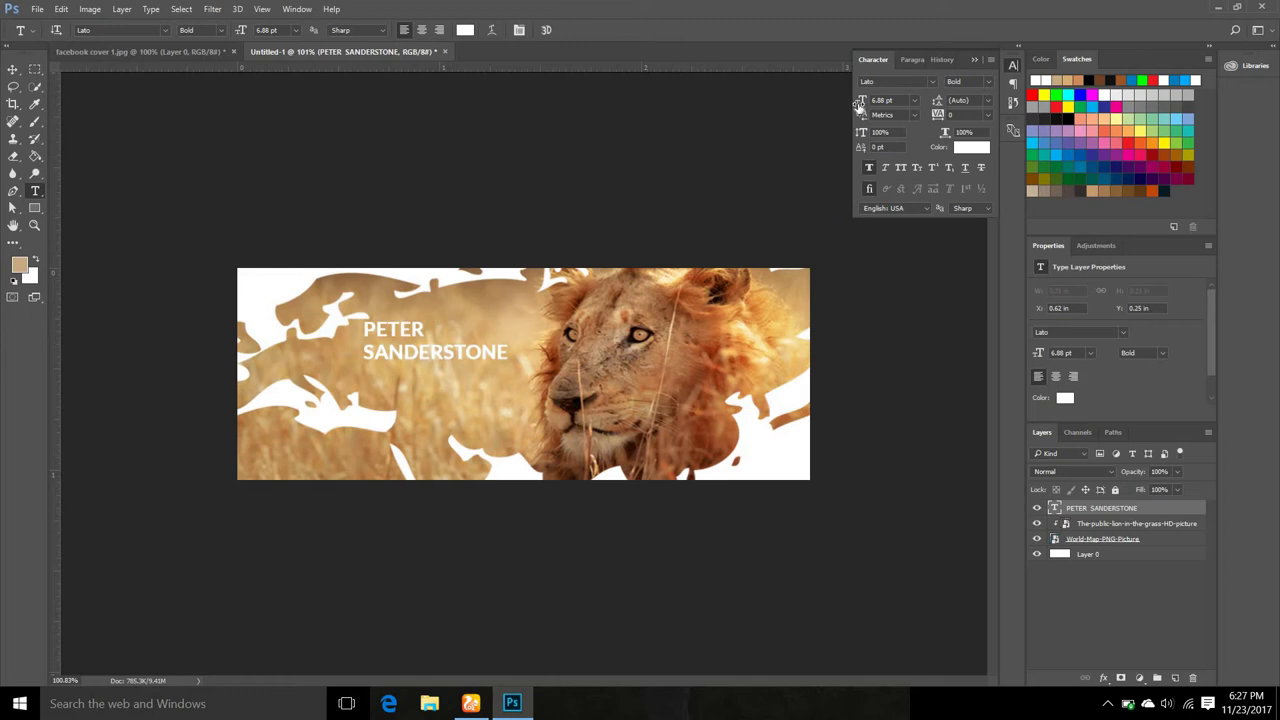
drag(858, 103, 859, 104)
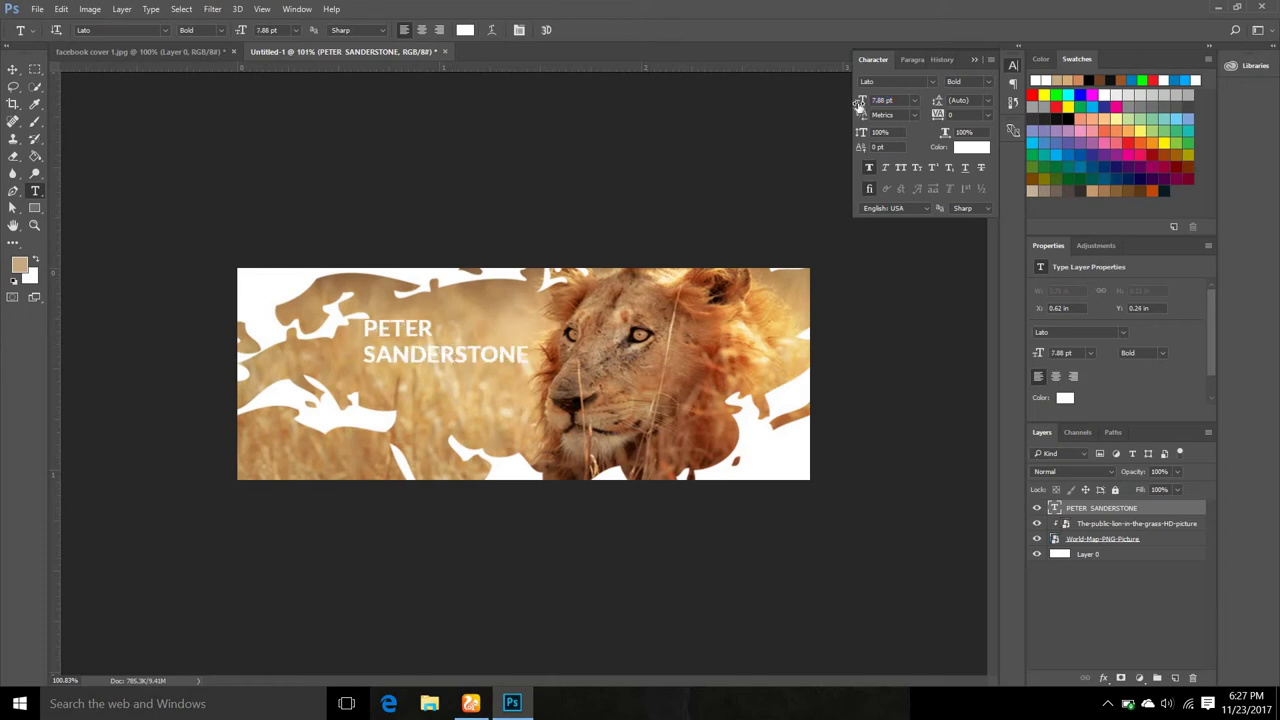
click(869, 168)
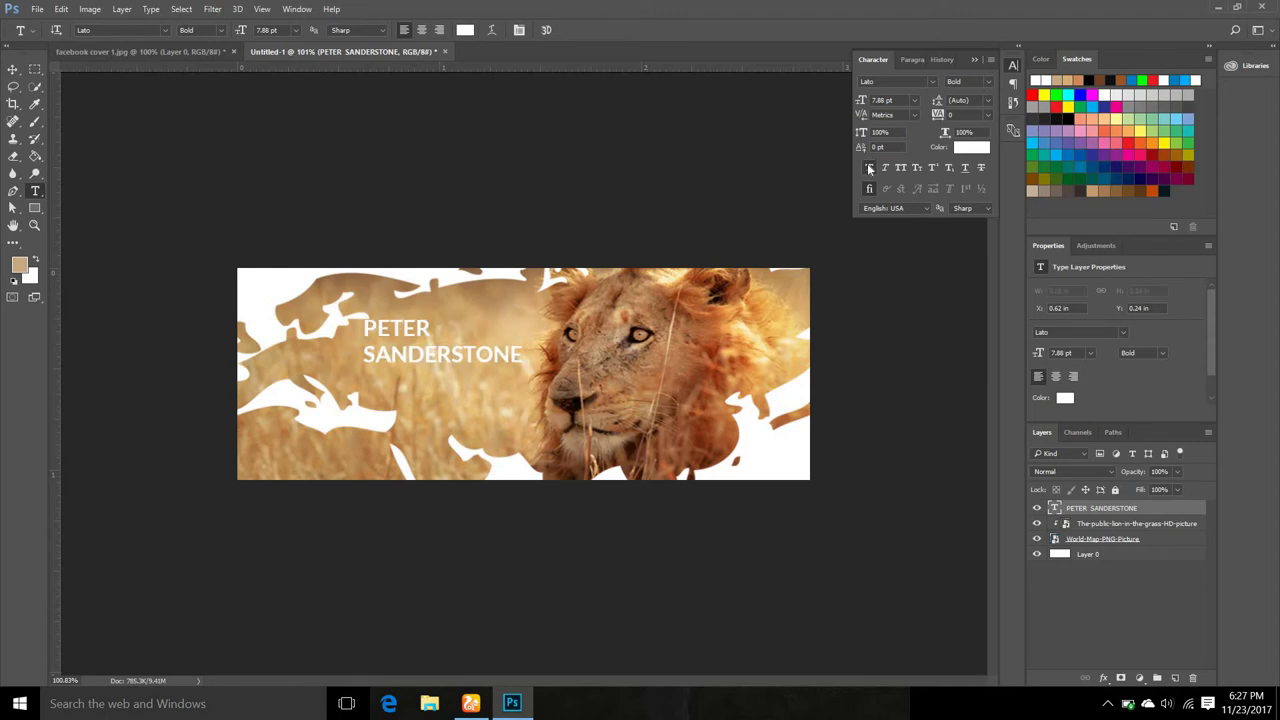
click(869, 168)
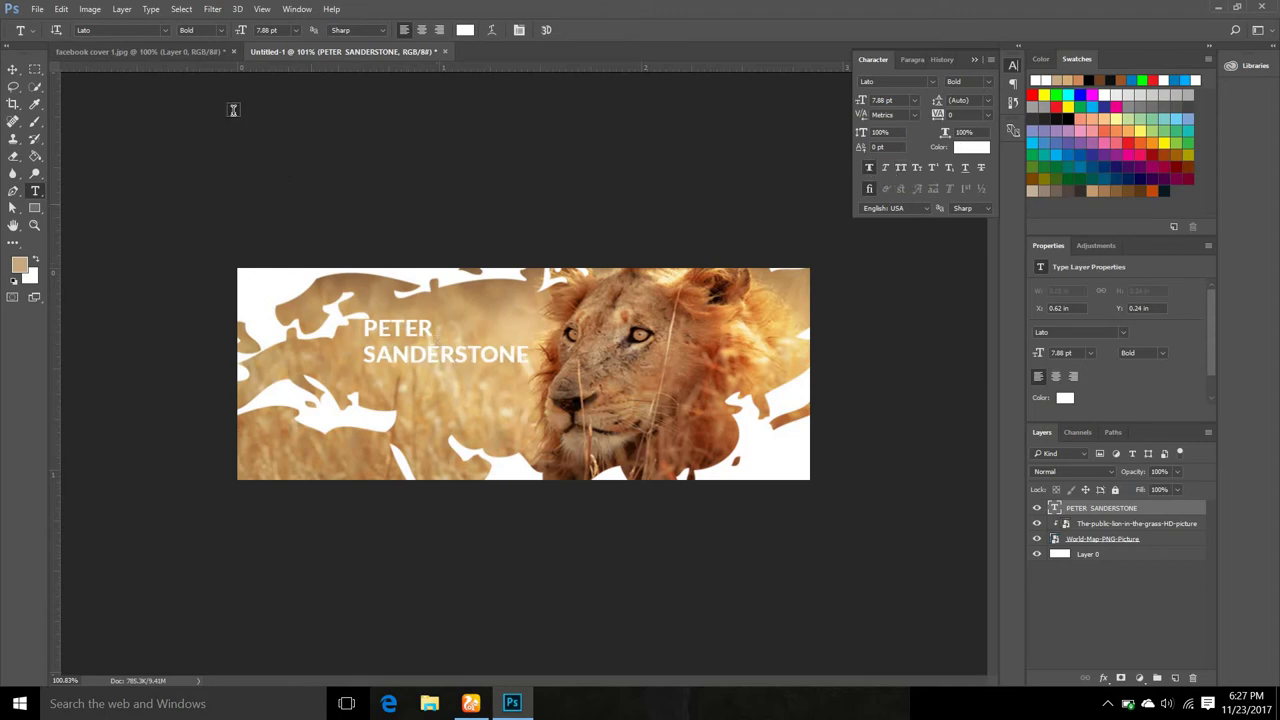
Compare the cover against the reference design, then switch to the web browser.
click(190, 52)
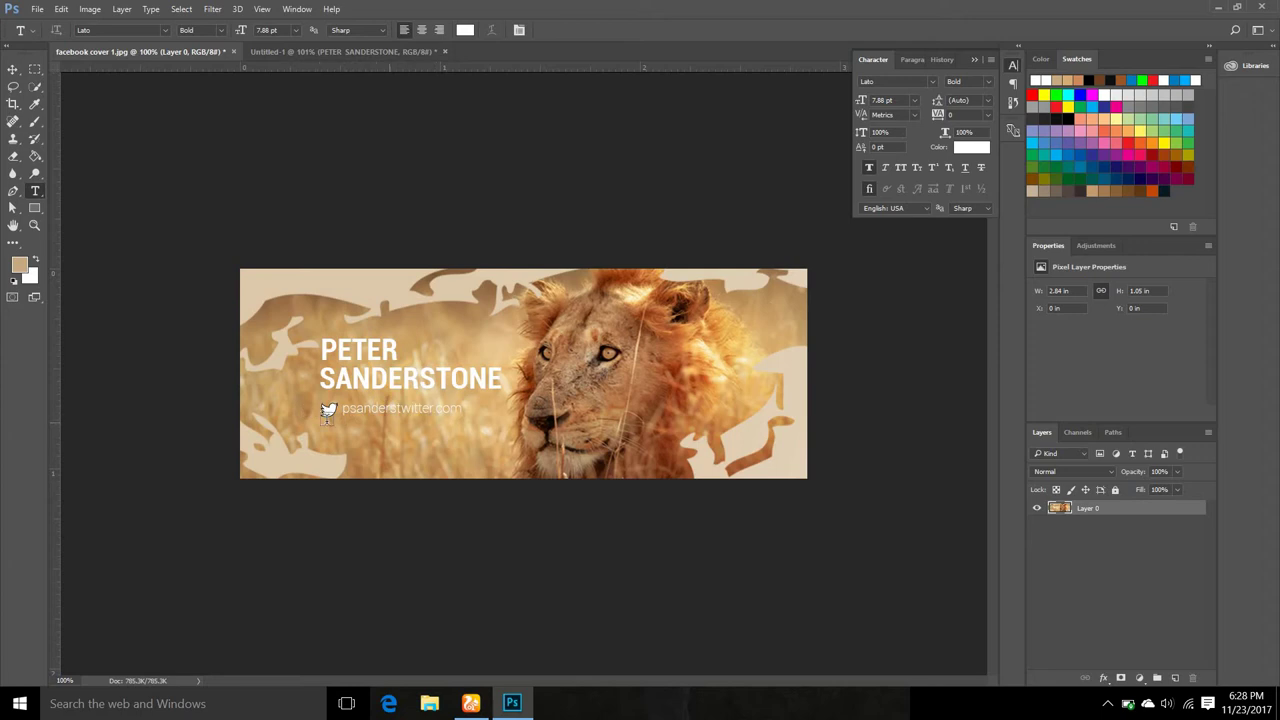
click(278, 51)
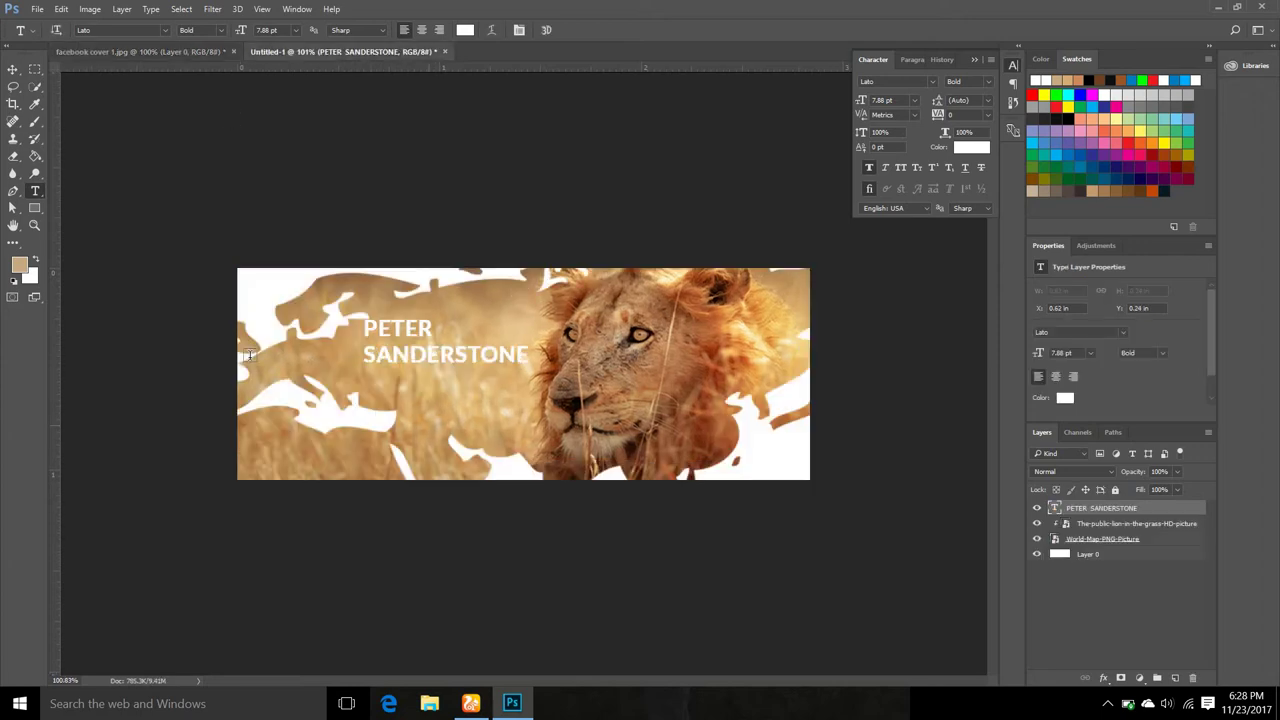
click(471, 703)
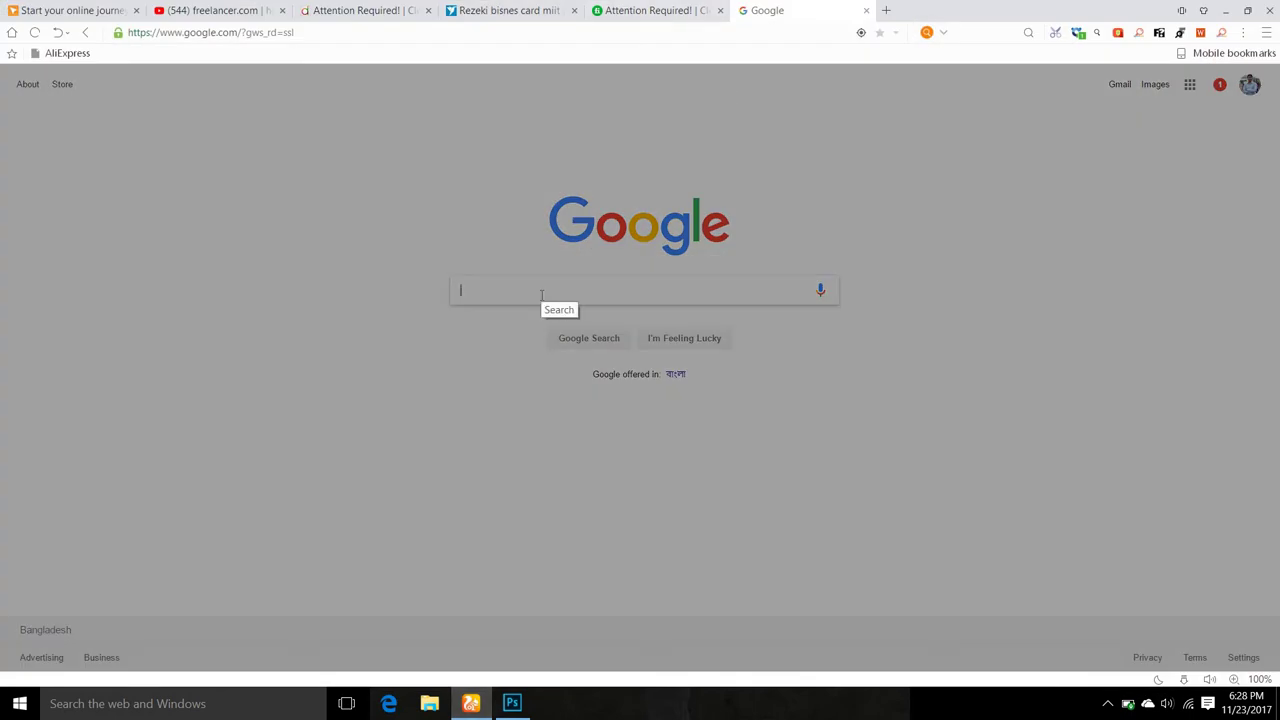
Search Google for FLATICON and run the flaticon.com suggestion.
text(F)
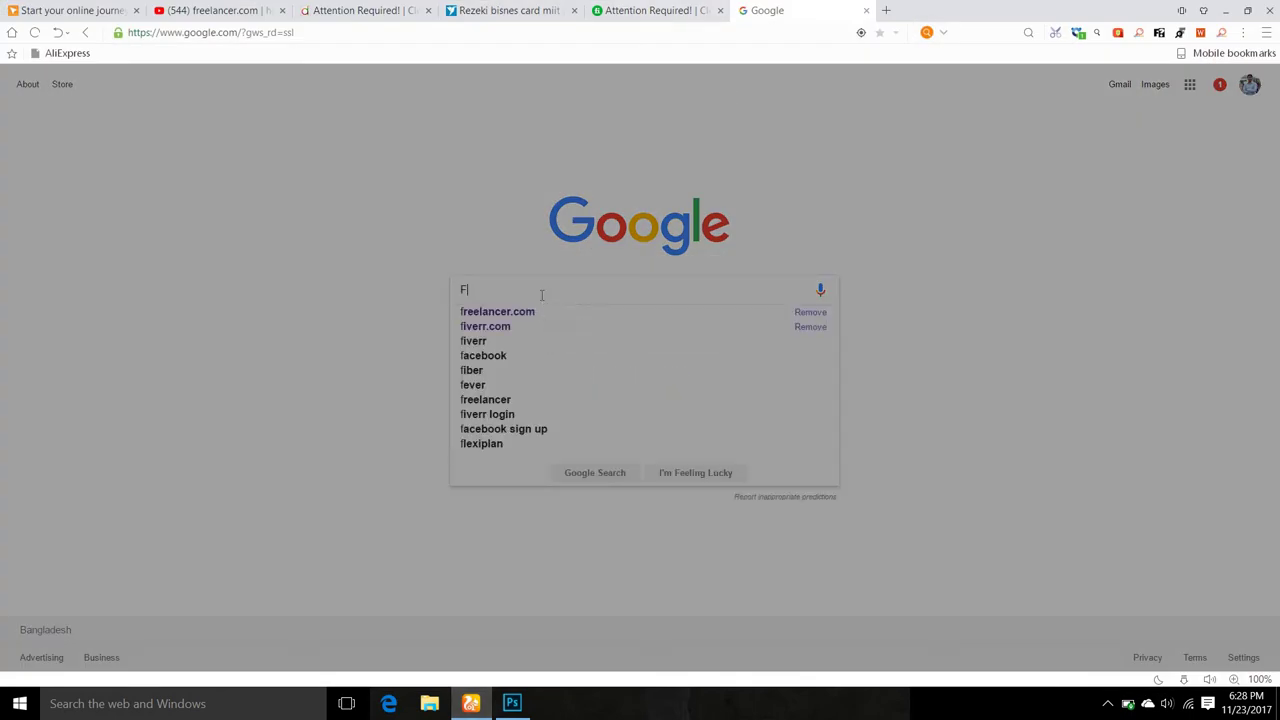
text(LATI)
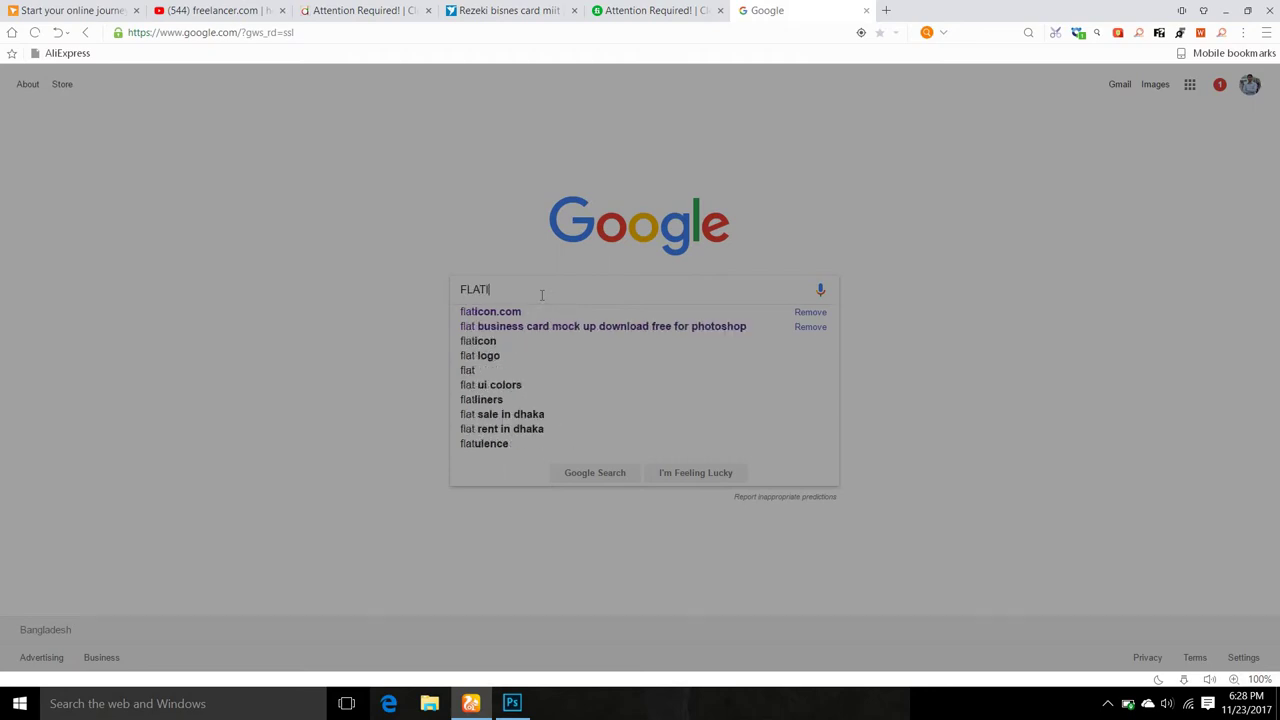
text(CON)
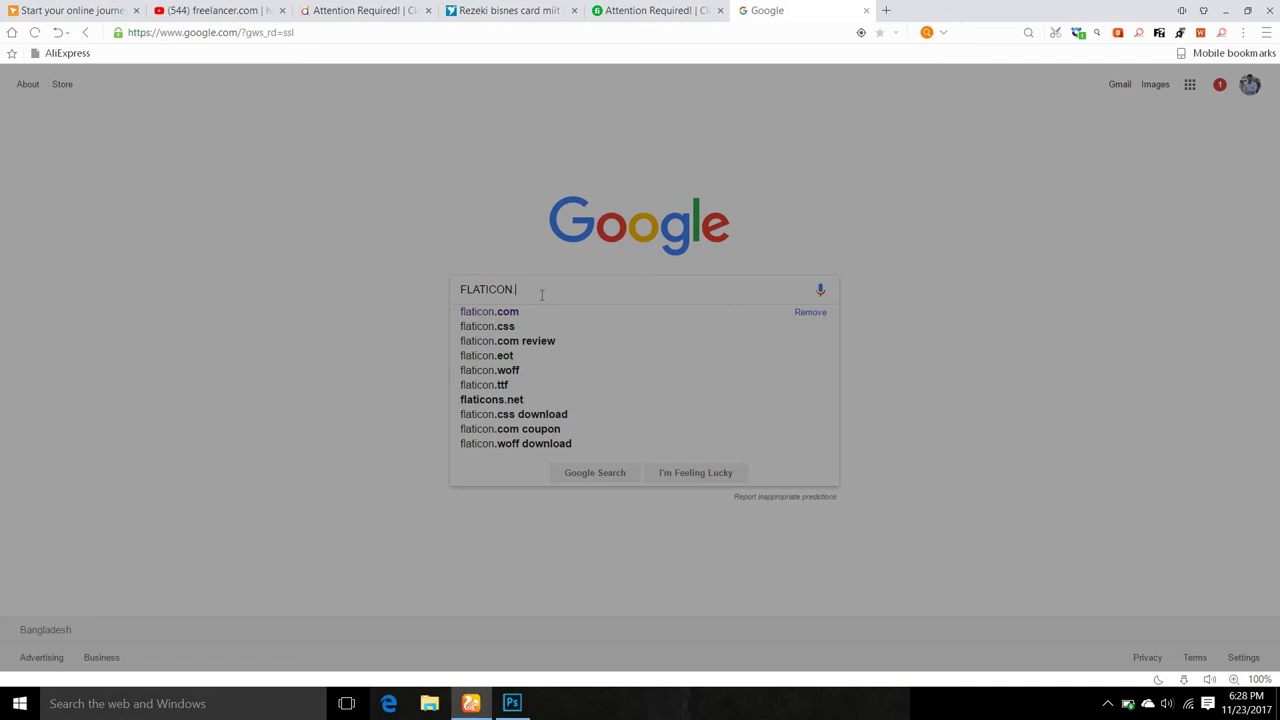
key(Down)
key(Return)
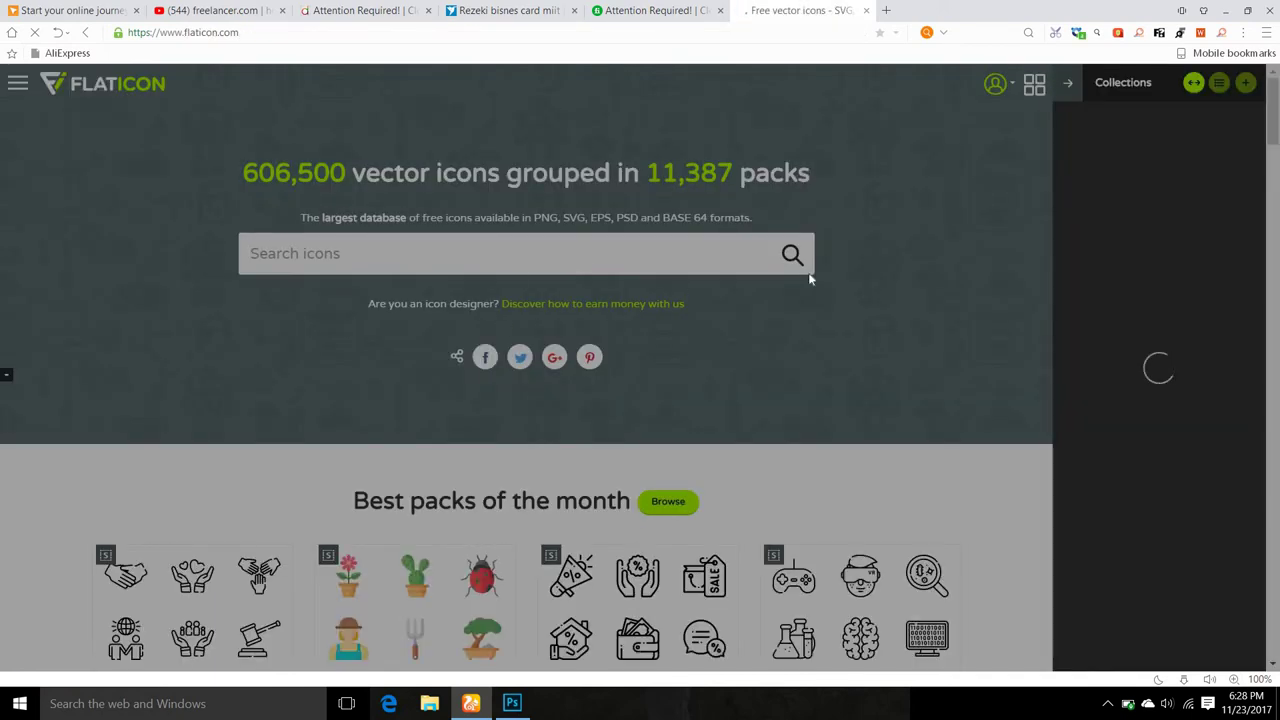
Close the ad tab that opened and get back to the Flaticon page.
scroll(806, 263, down, 5)
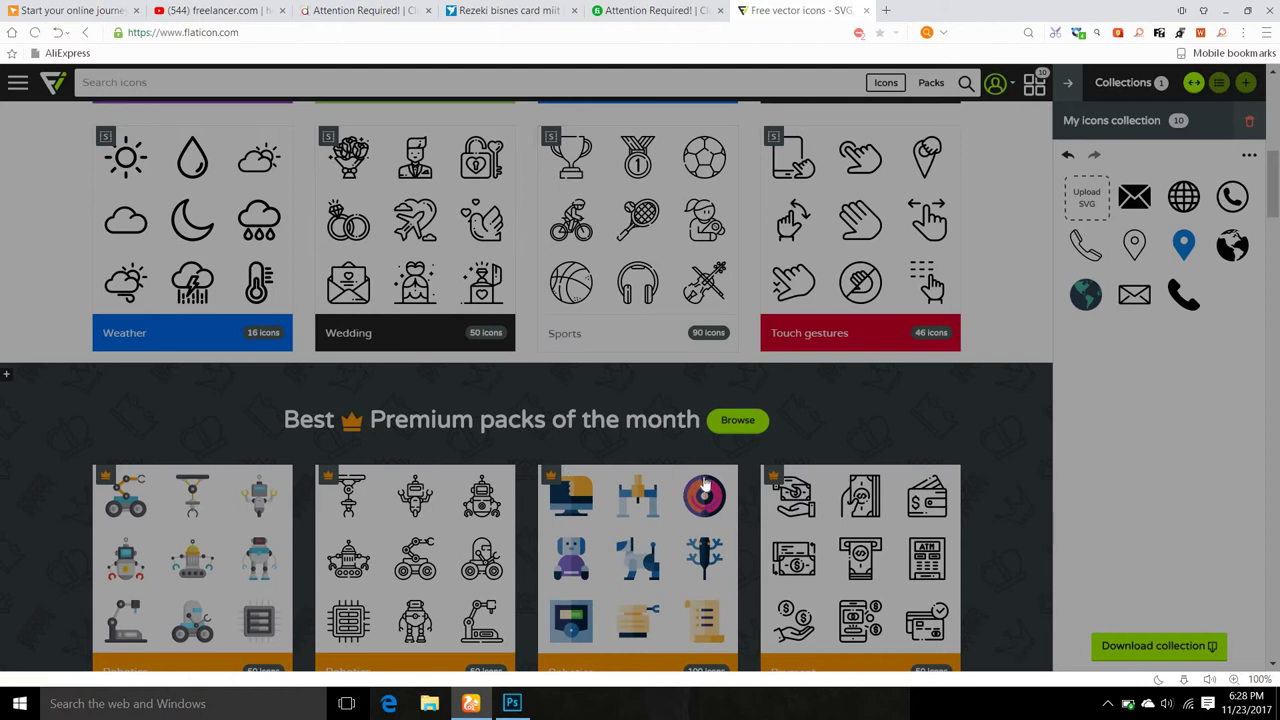
scroll(600, 380, up, 7)
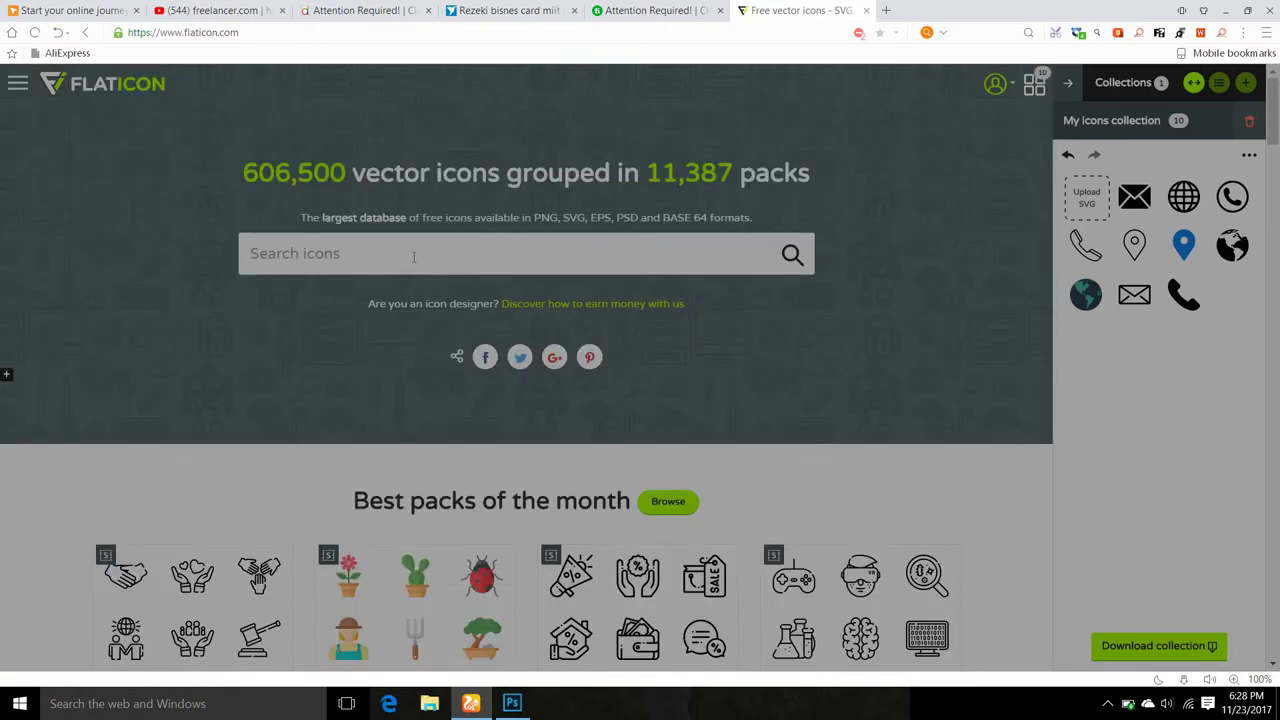
click(381, 254)
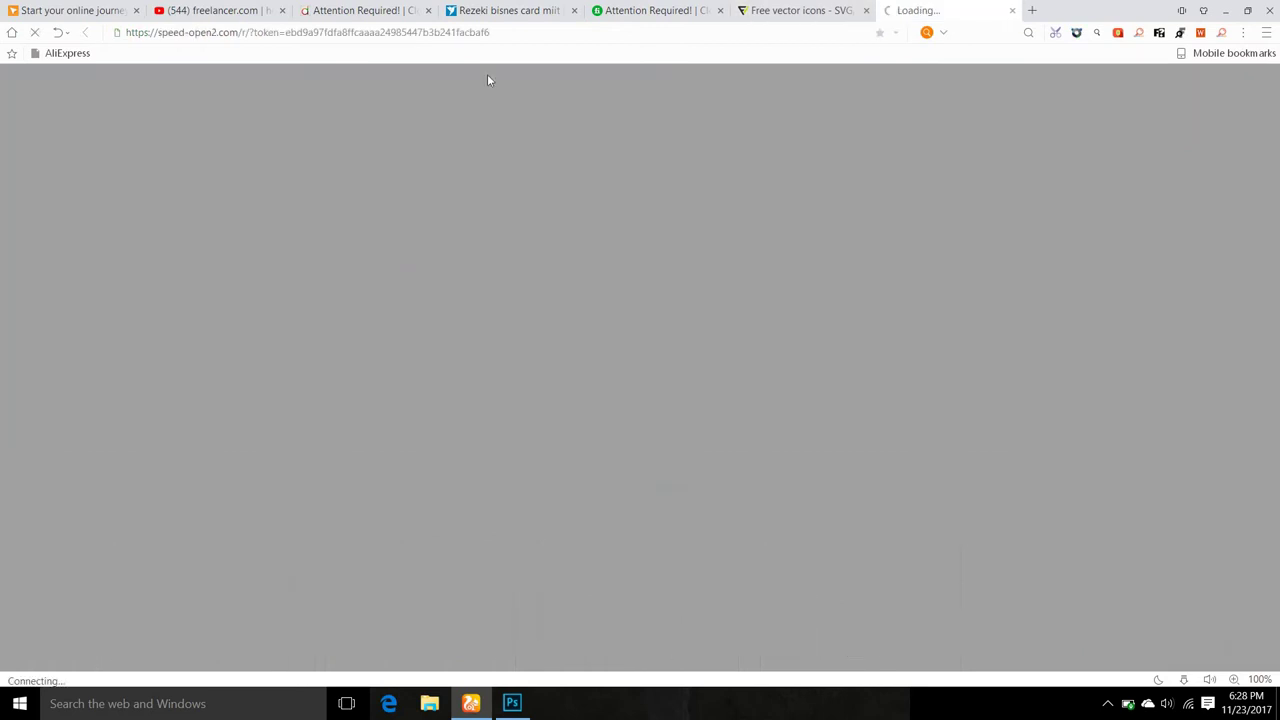
click(781, 18)
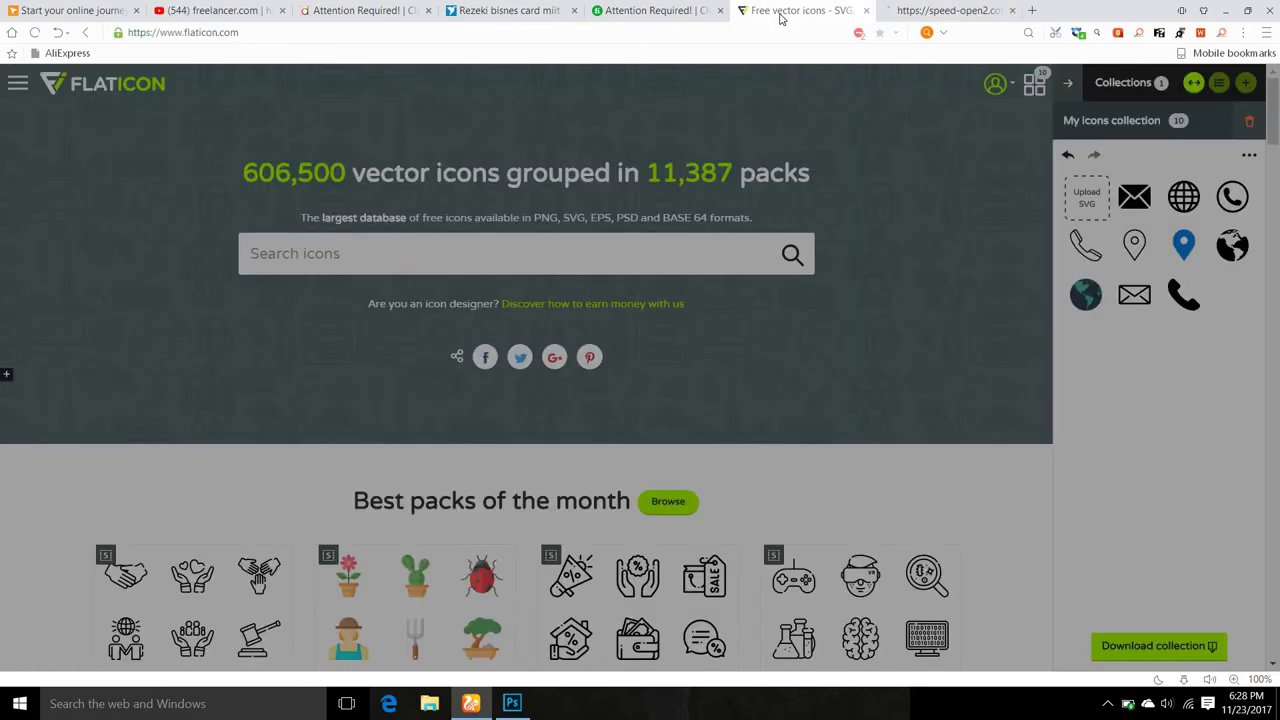
Search Flaticon for 'twitter' icons from the 'twi' autocomplete suggestion.
click(356, 257)
text(twi)
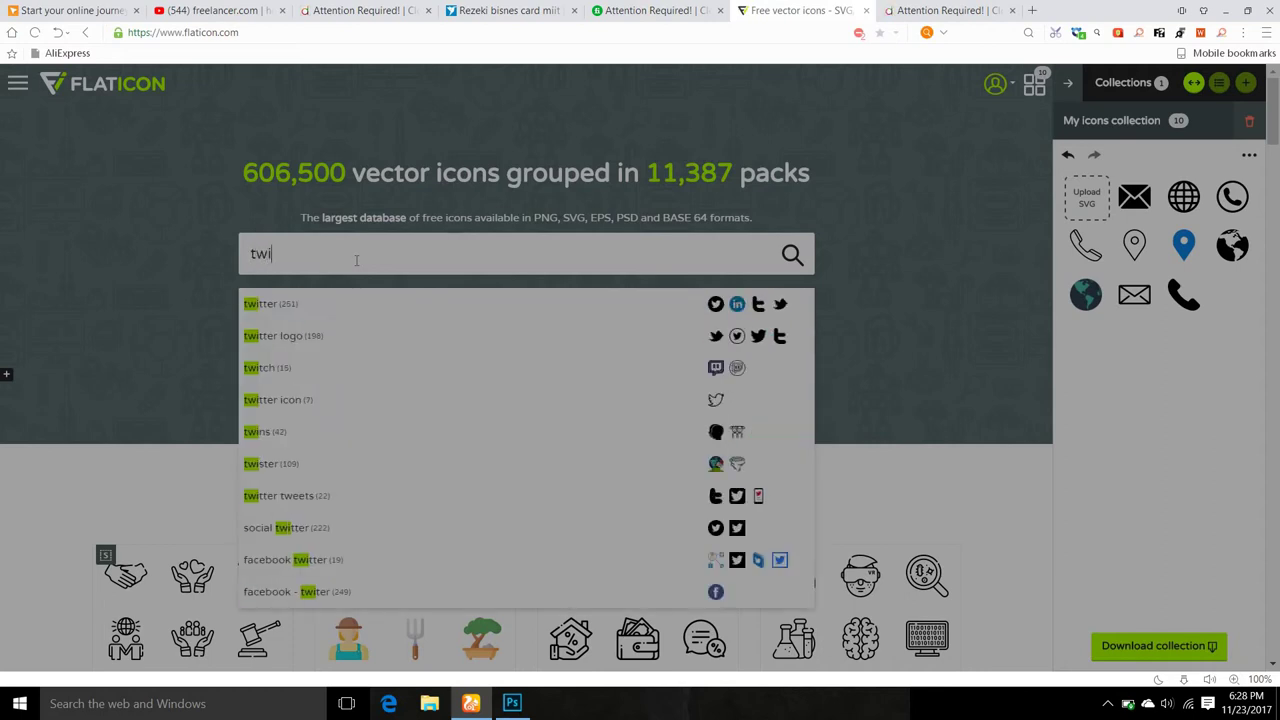
click(285, 306)
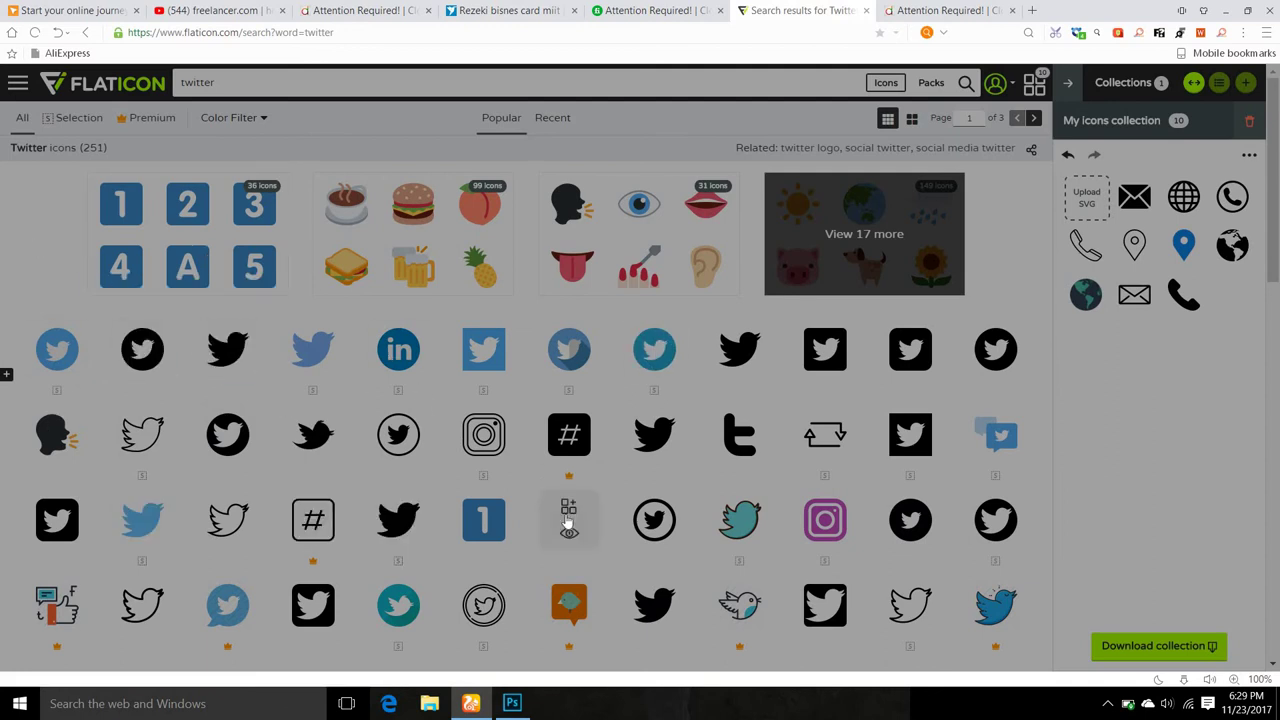
Preview the outline Twitter bird icon and dismiss the blank popup window.
click(141, 448)
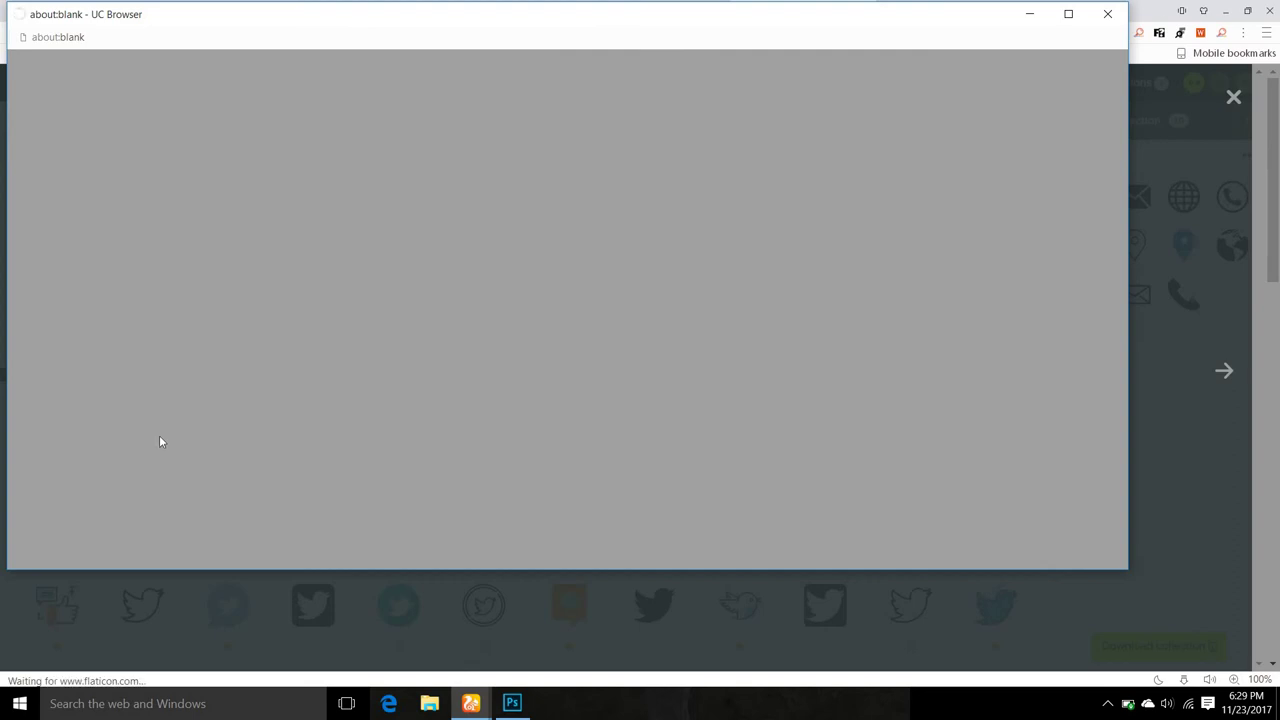
click(1107, 14)
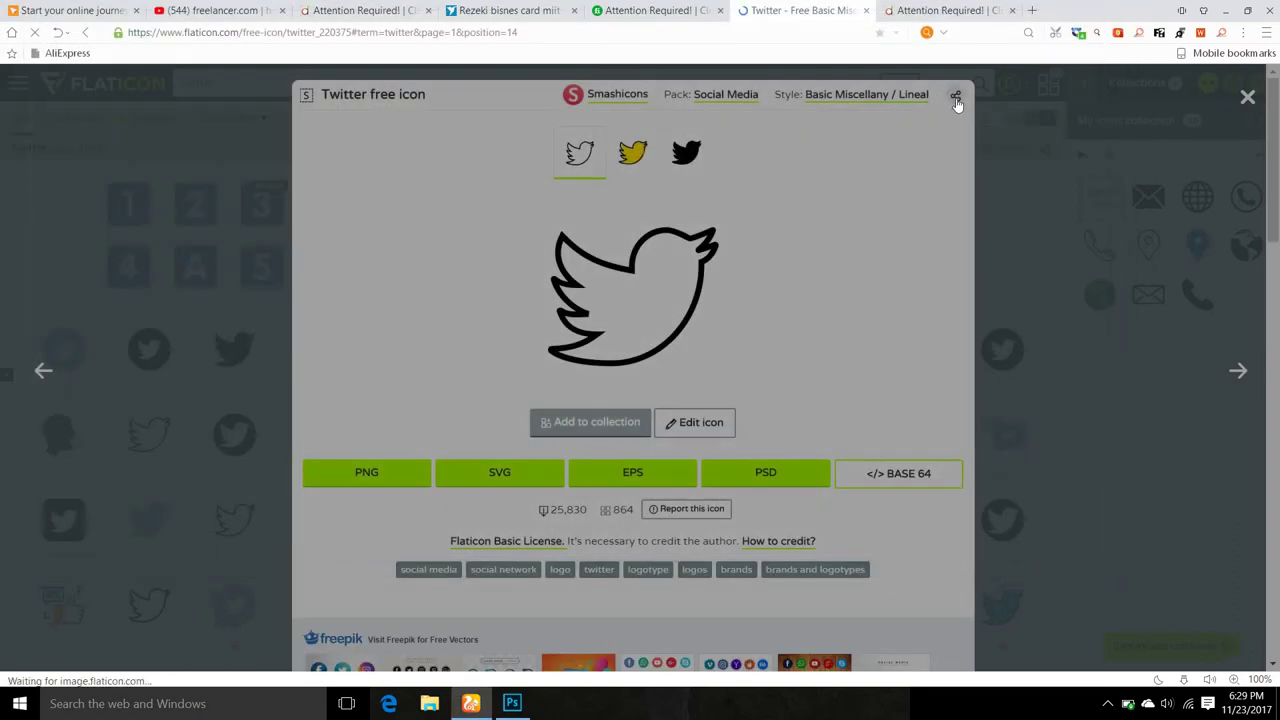
click(955, 95)
click(1248, 98)
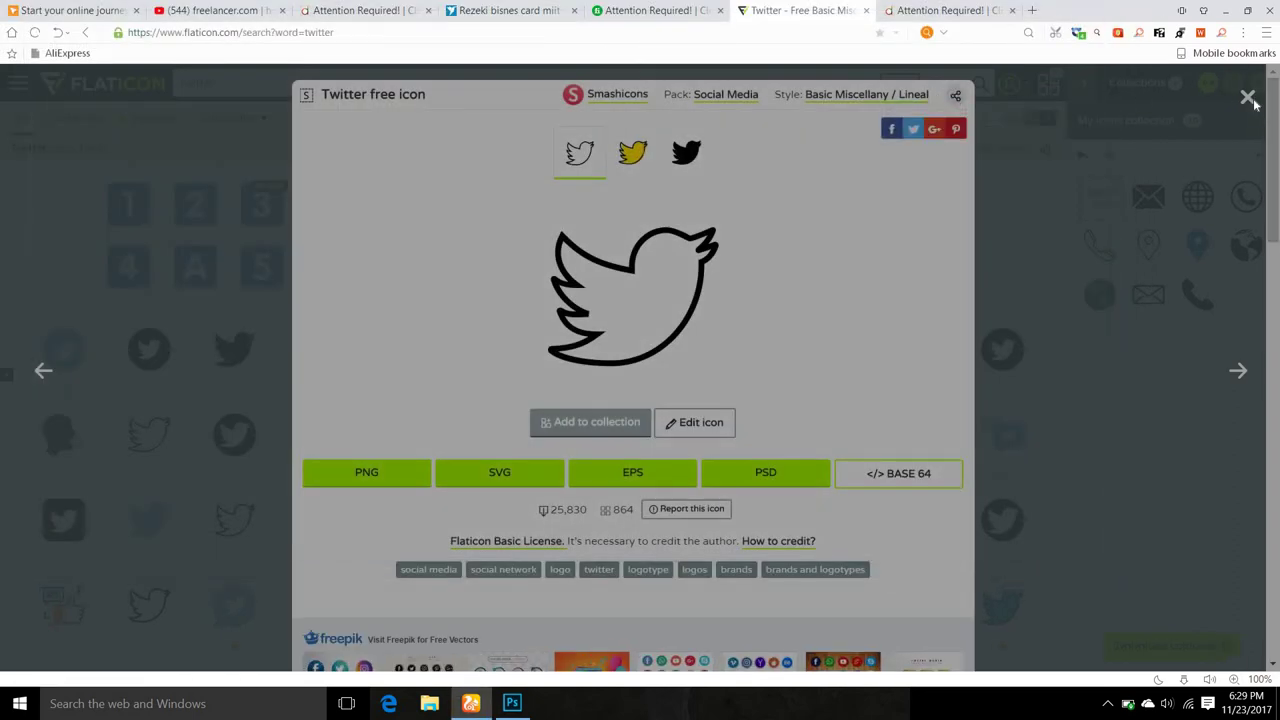
Download the outline Twitter bird icon free as a 512-pixel PNG.
mouse_move(142, 451)
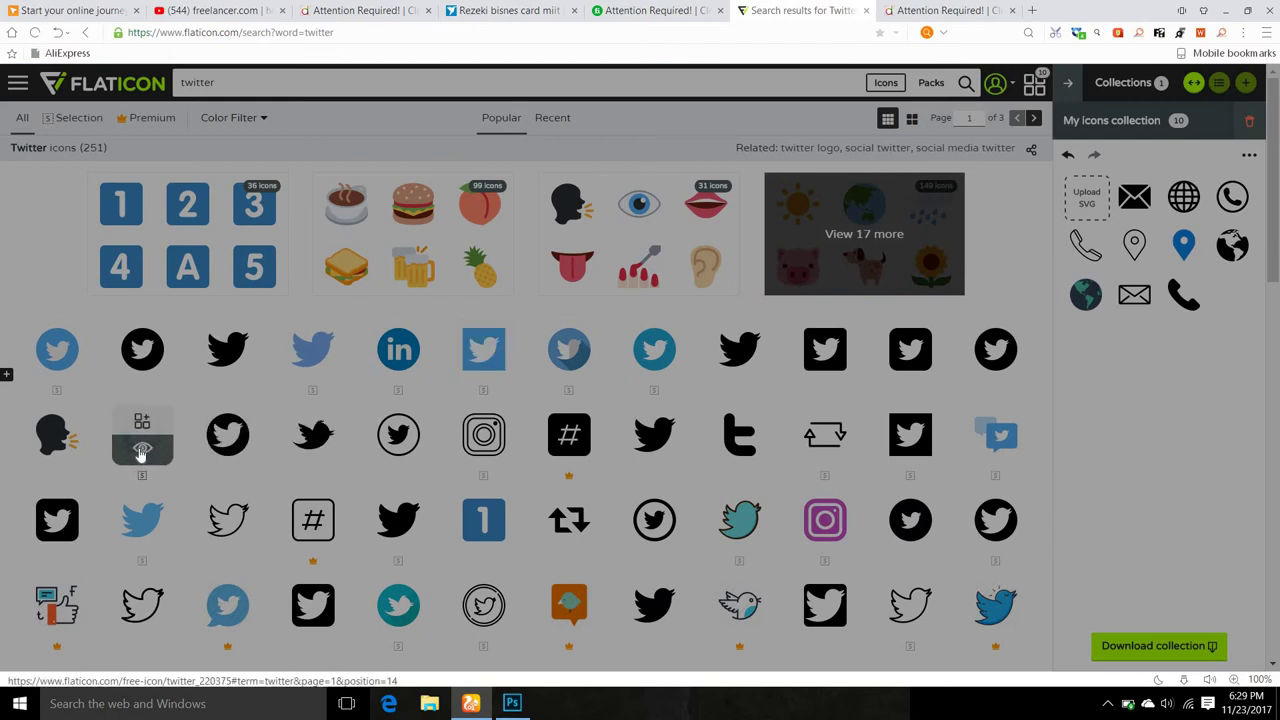
click(141, 452)
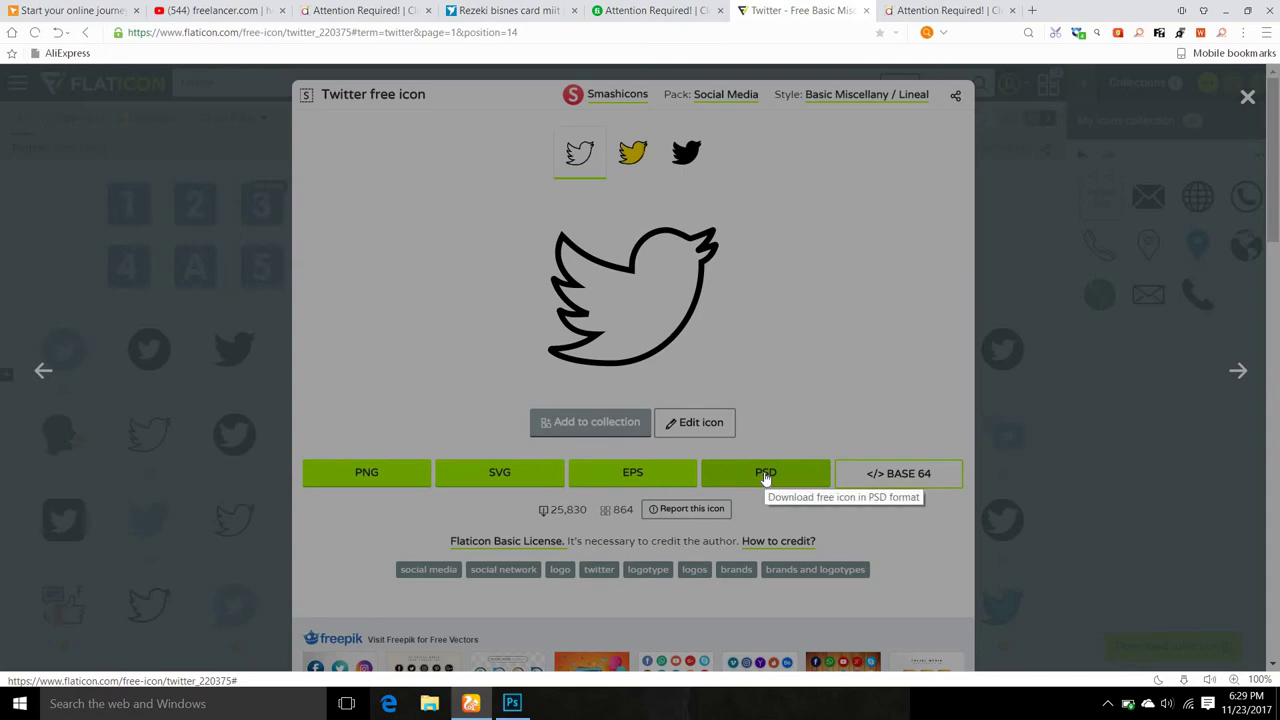
click(364, 477)
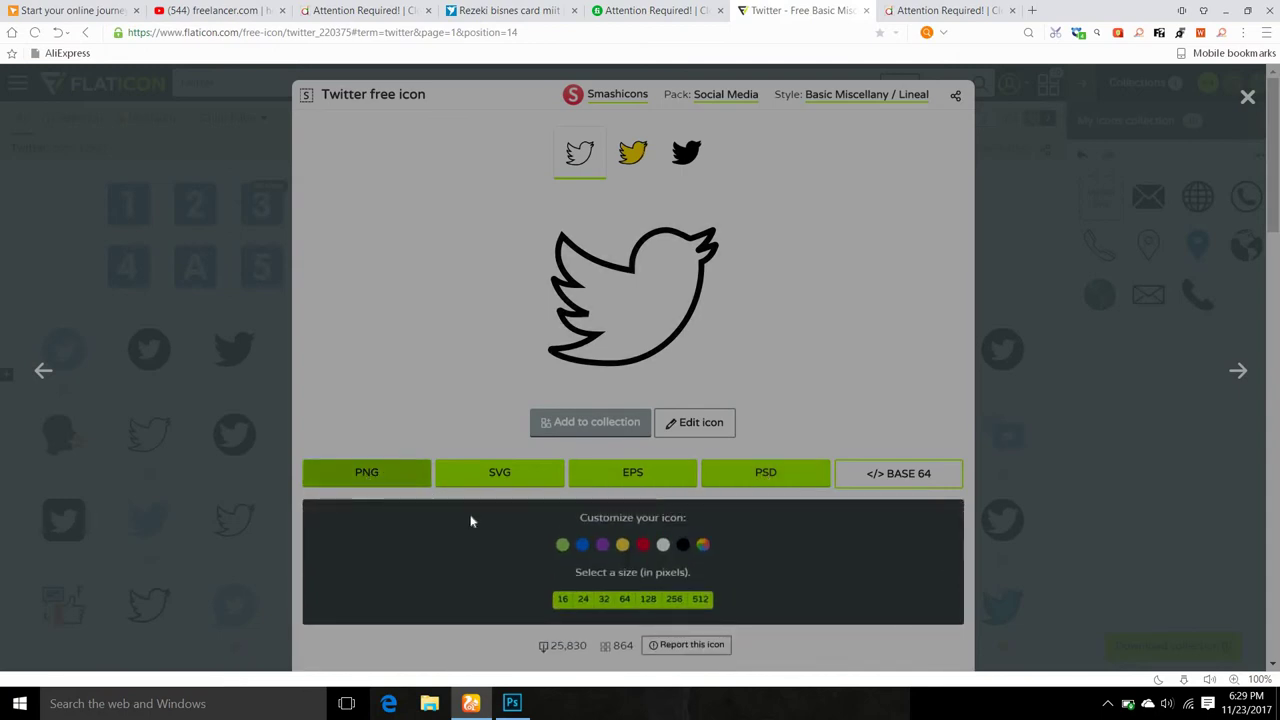
click(703, 599)
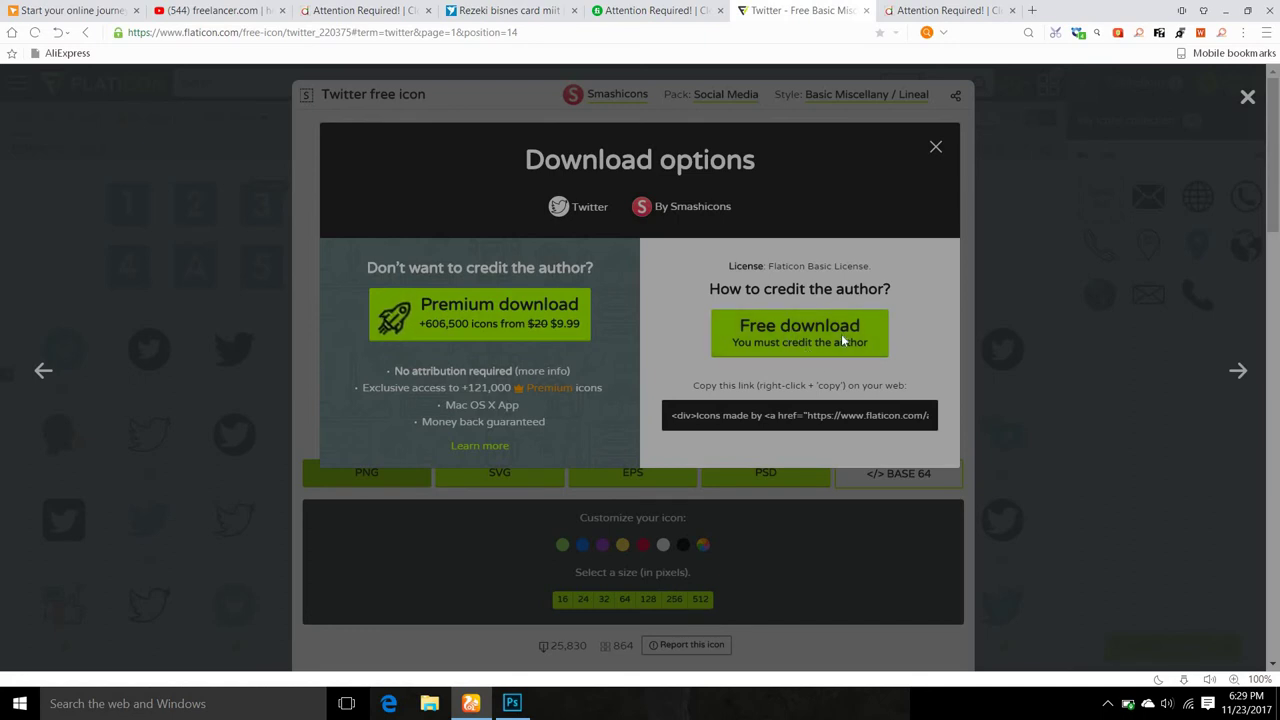
click(812, 333)
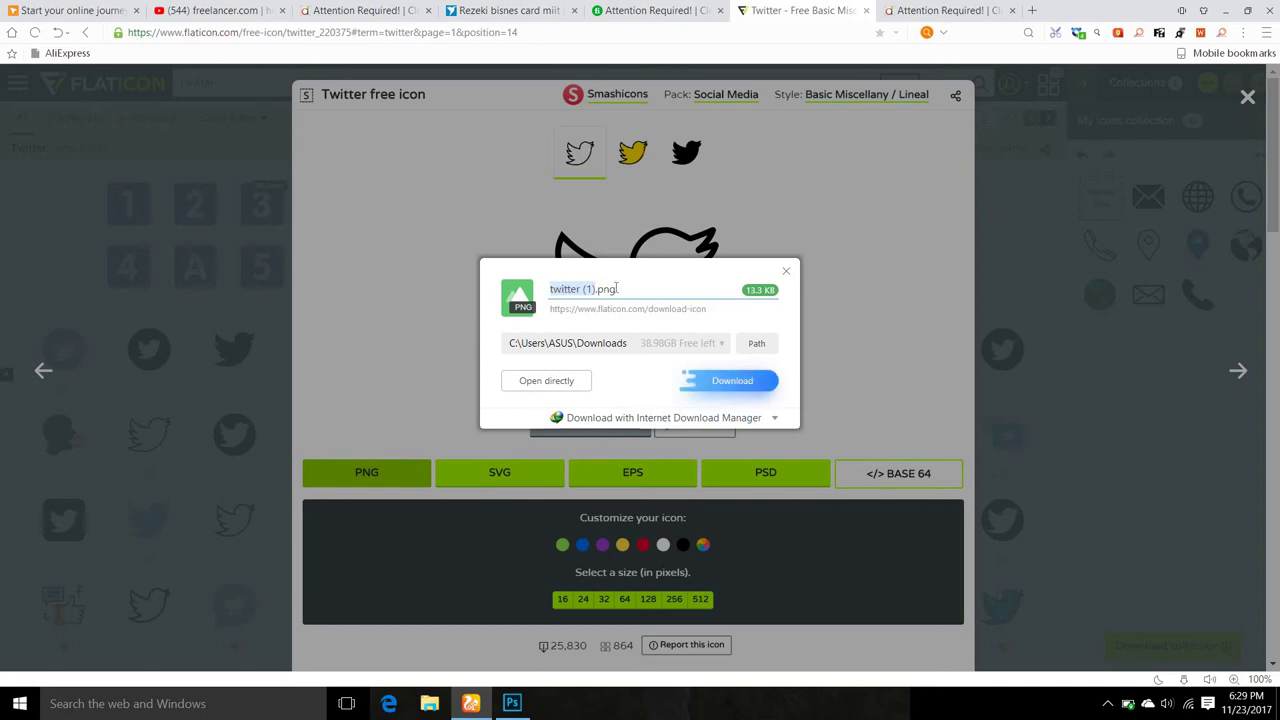
click(785, 272)
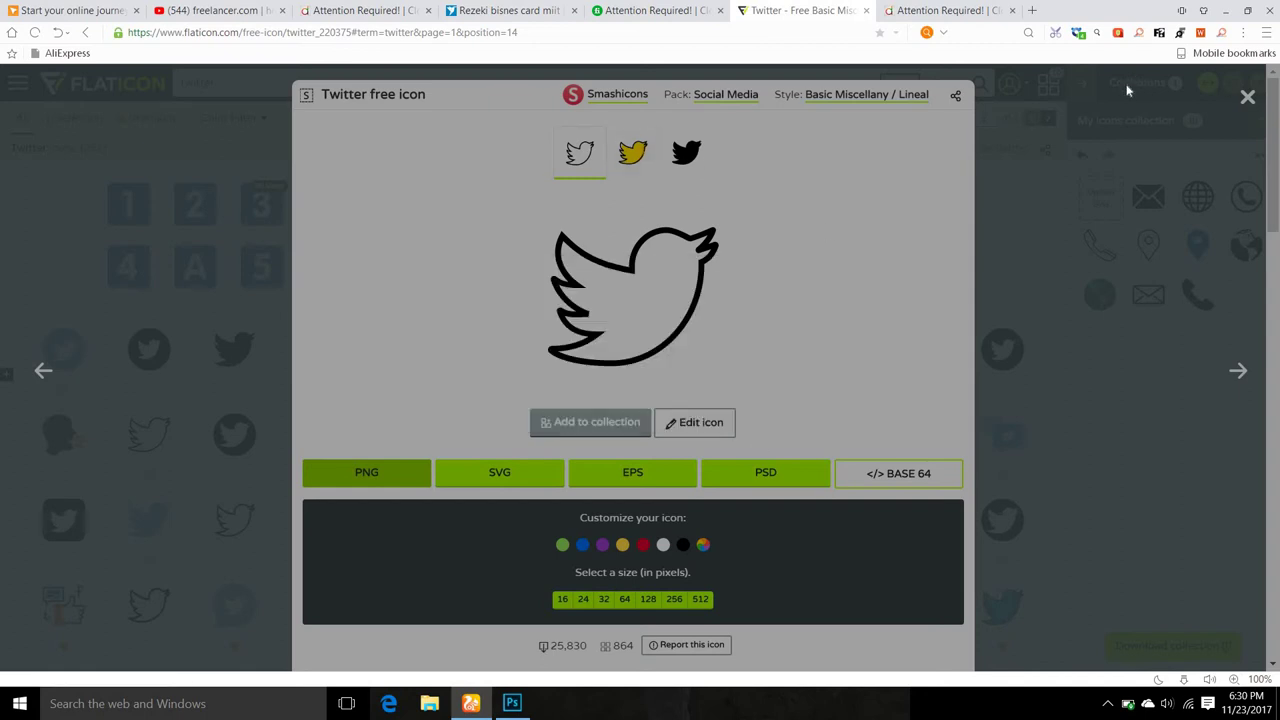
click(1248, 97)
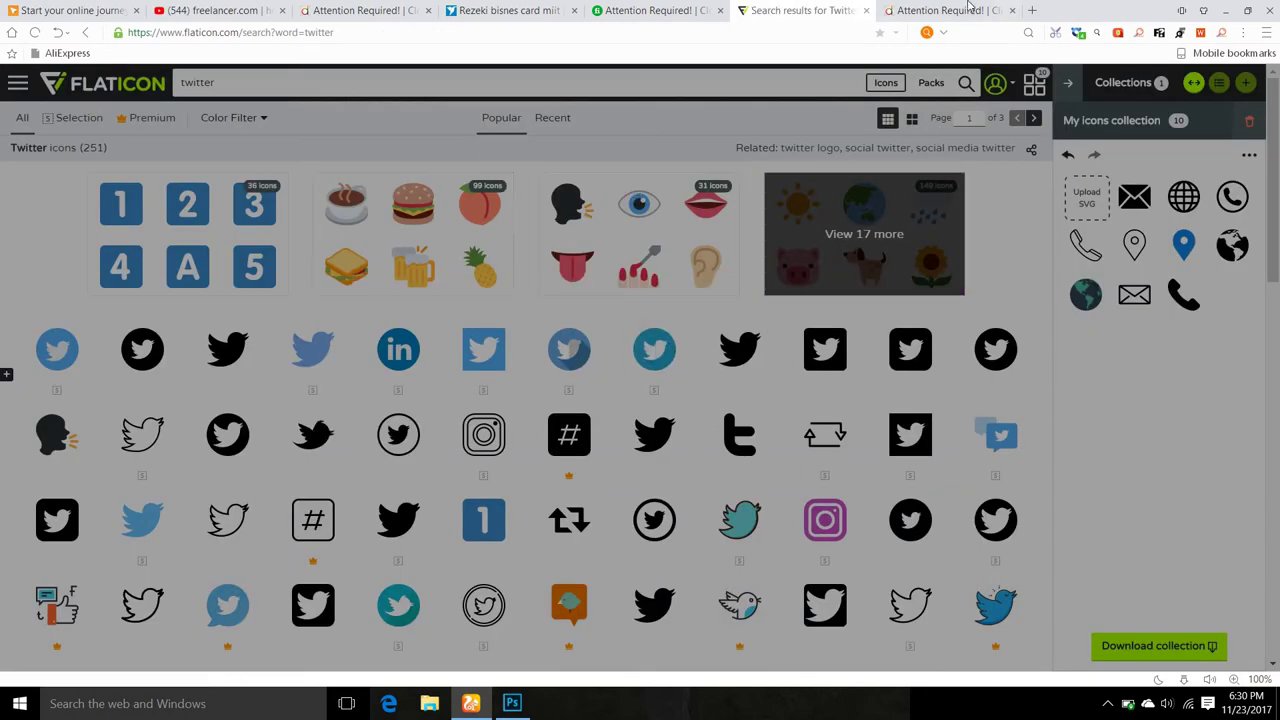
Embed twitter.png from the Downloads folder into the lion banner with Place Embedded.
click(1226, 10)
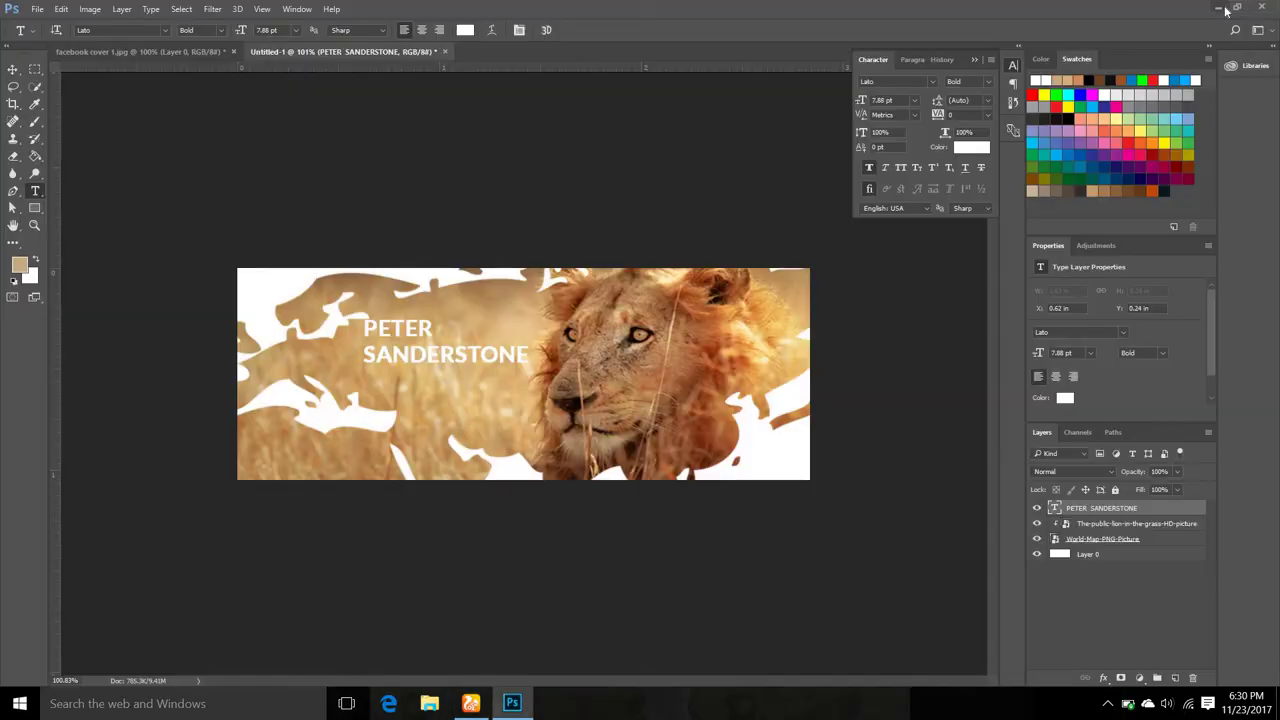
click(37, 9)
click(82, 321)
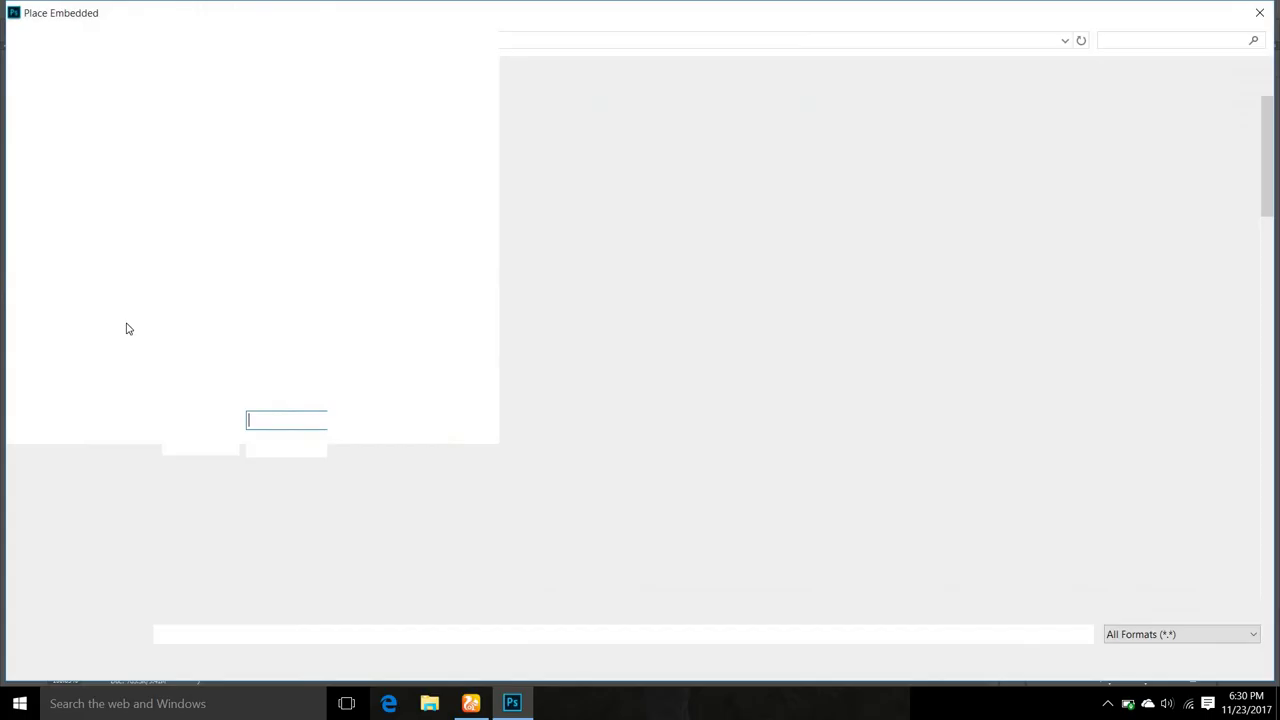
click(84, 147)
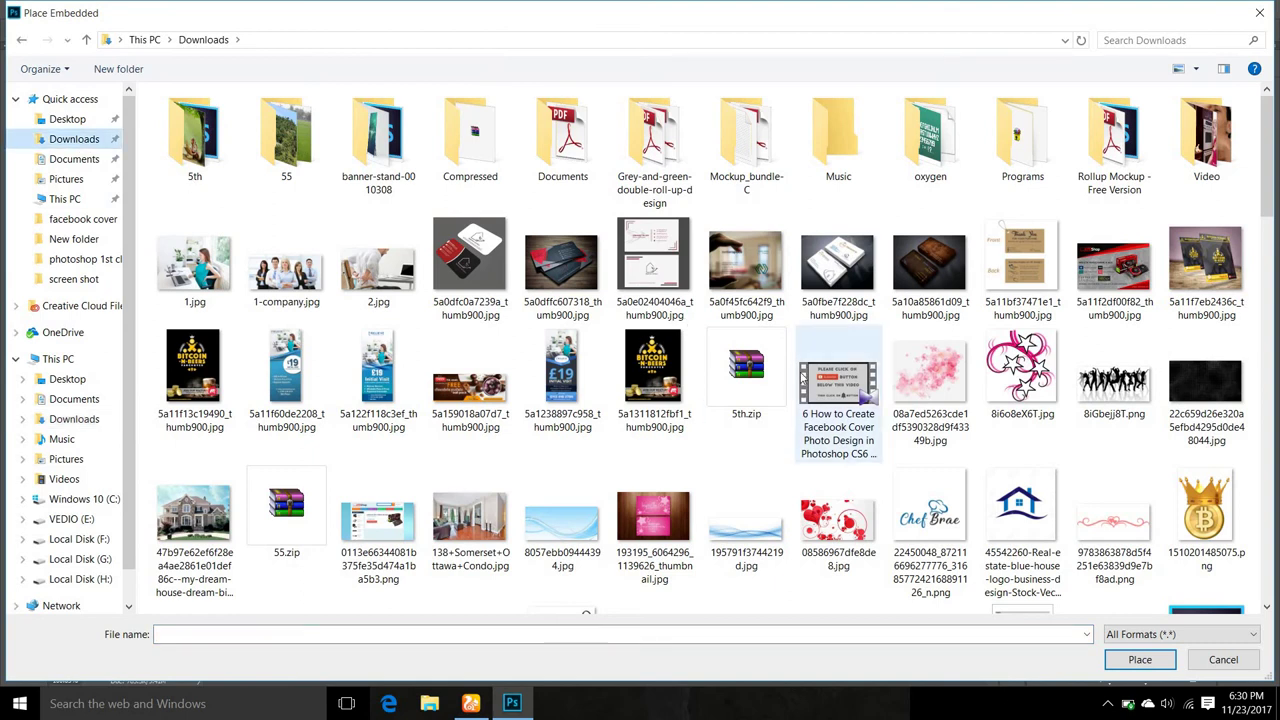
scroll(800, 377, down, 10)
scroll(912, 408, down, 10)
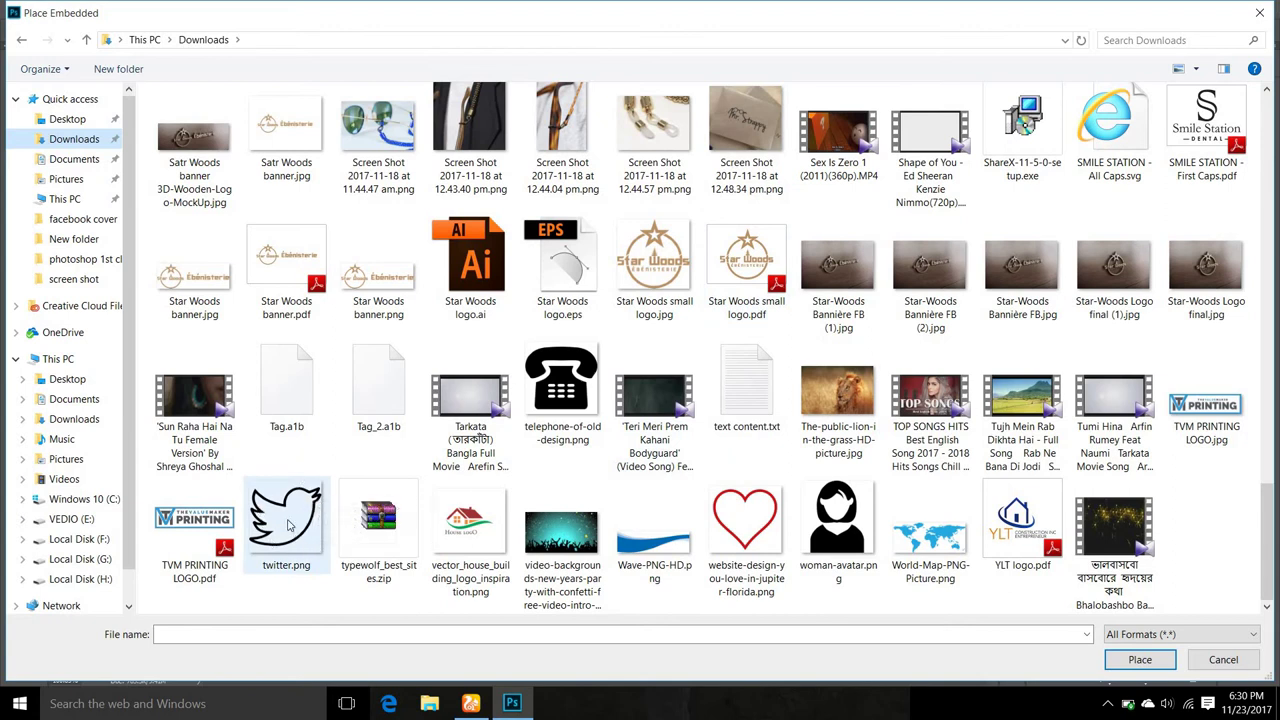
click(295, 515)
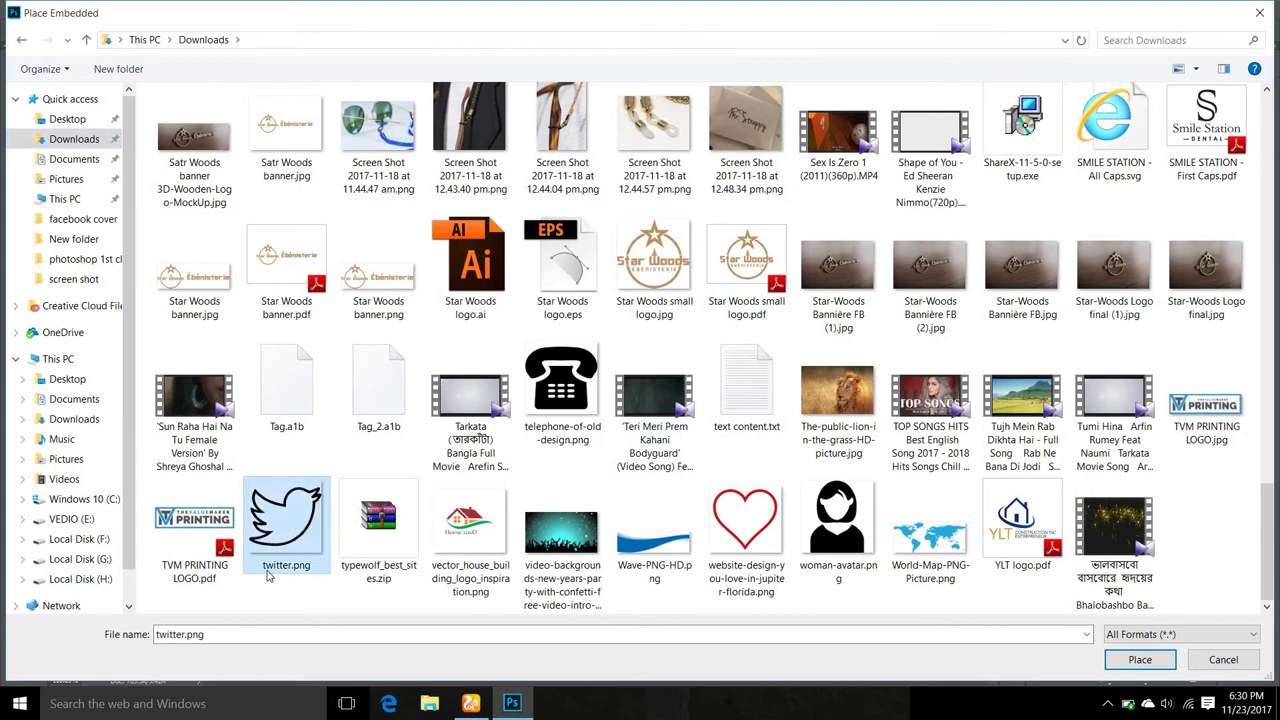
click(1137, 657)
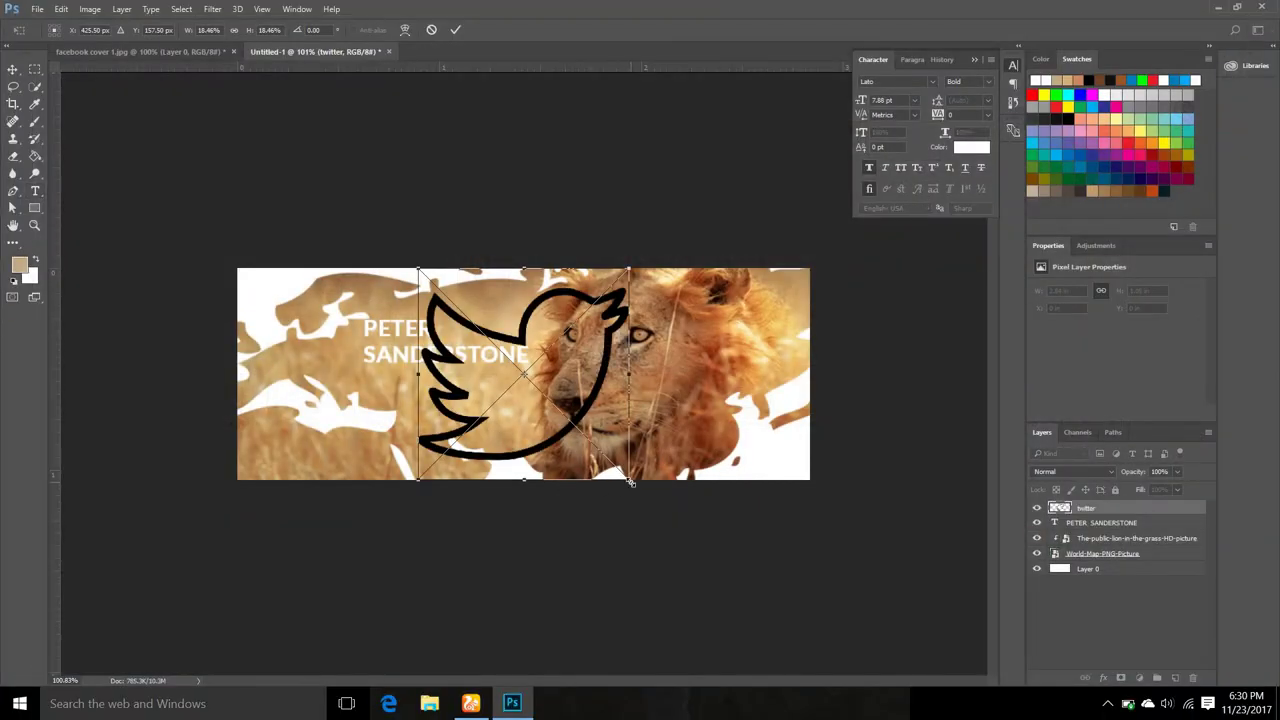
Shrink the bird to a small icon and commit it just below the name.
drag(616, 463, 526, 372)
scroll(526, 380, up, 2)
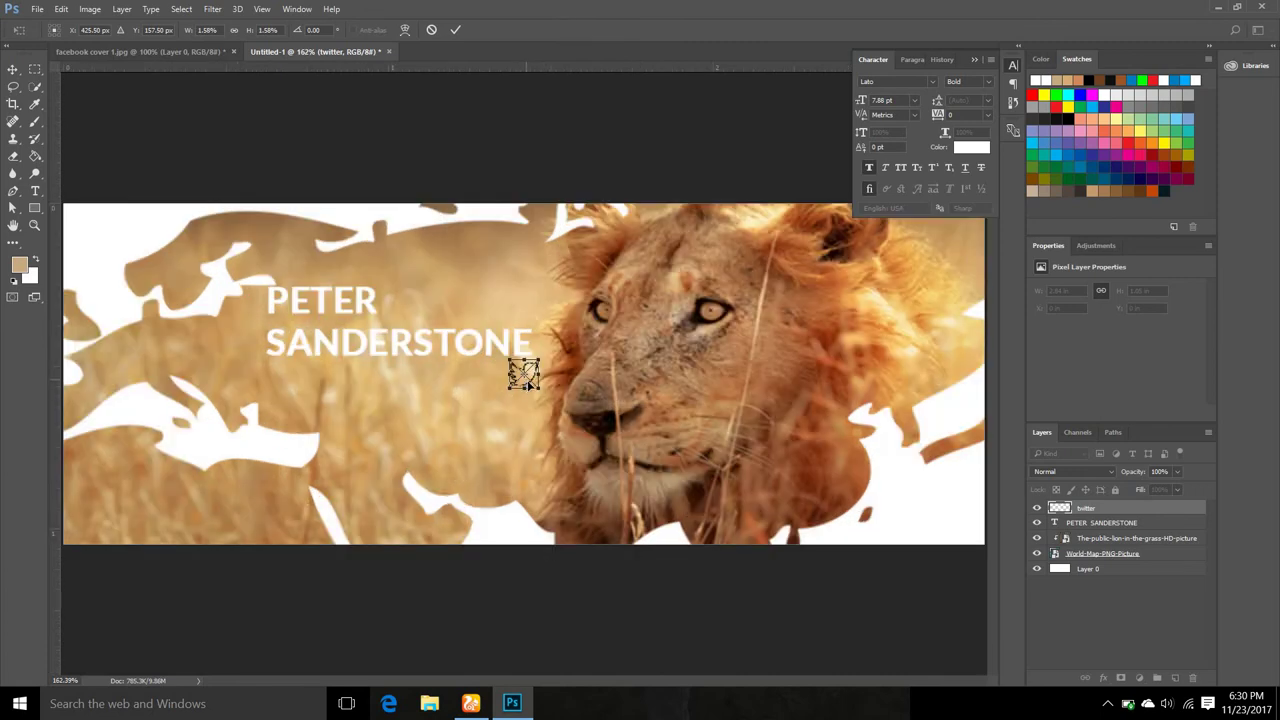
drag(527, 380, 287, 397)
click(455, 29)
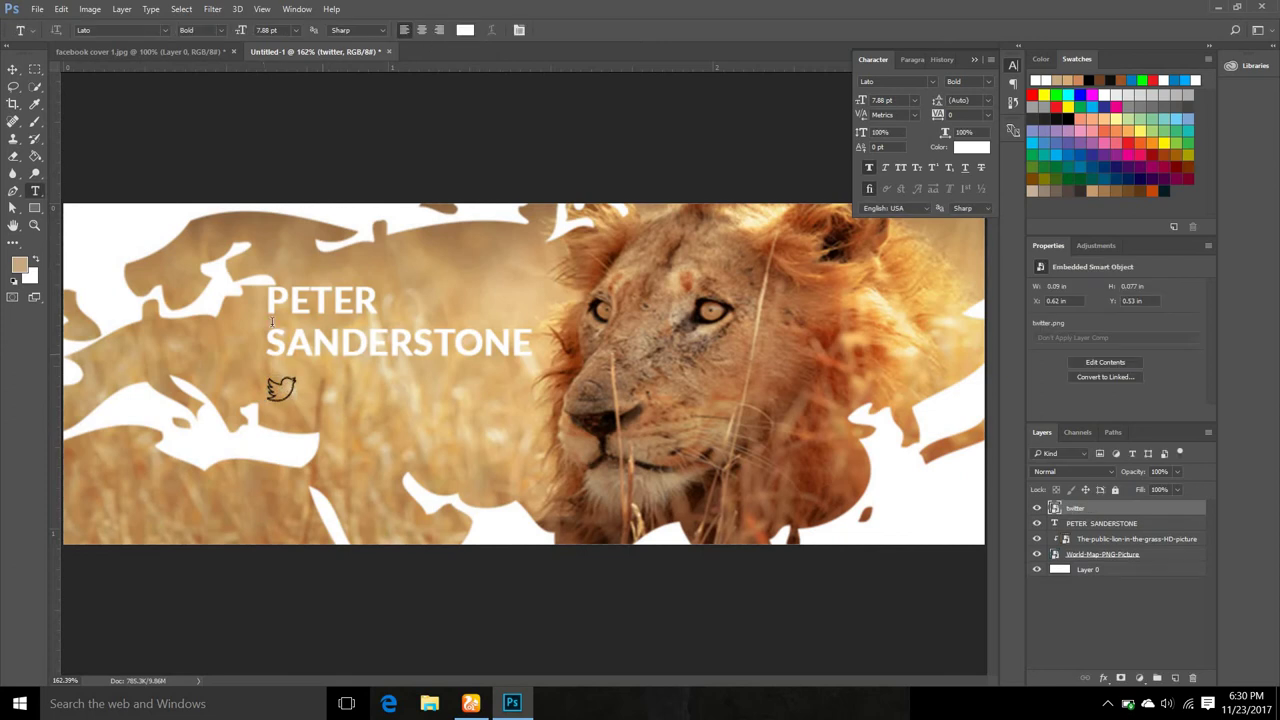
Open the twitter smart object's contents, then close the twitter.png tab again.
key(v)
double_click(1056, 510)
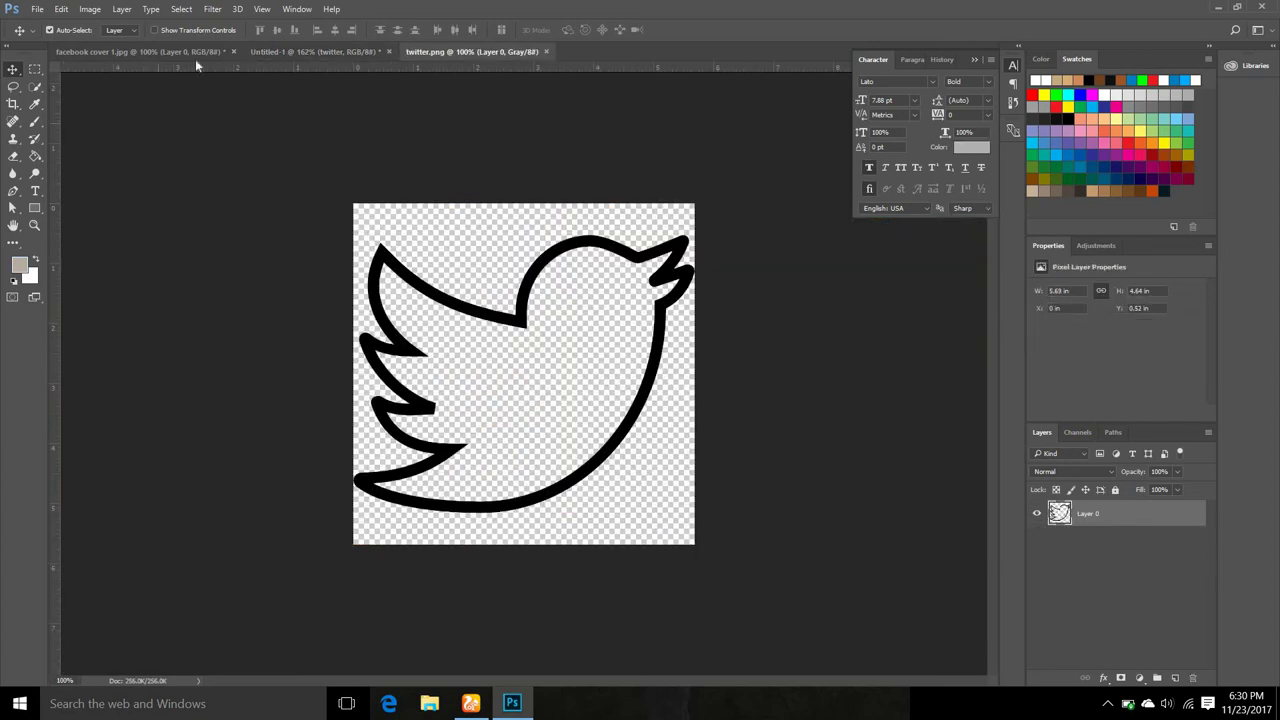
click(284, 50)
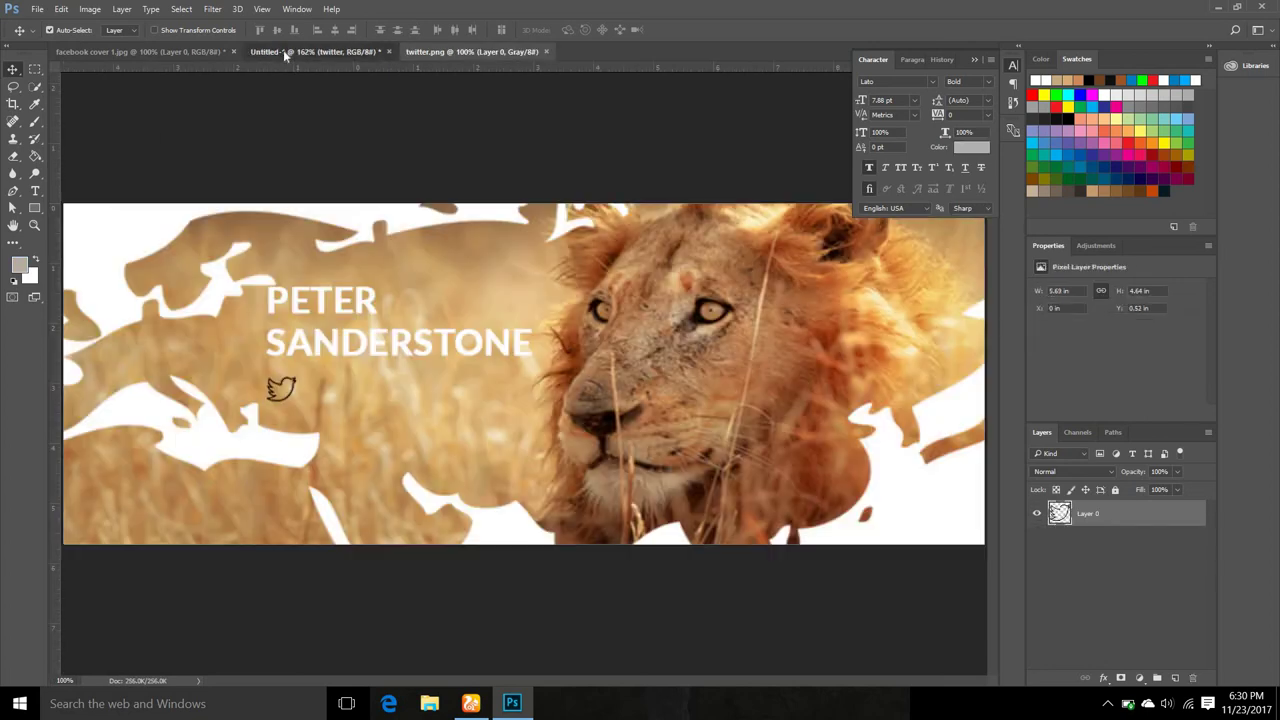
click(546, 51)
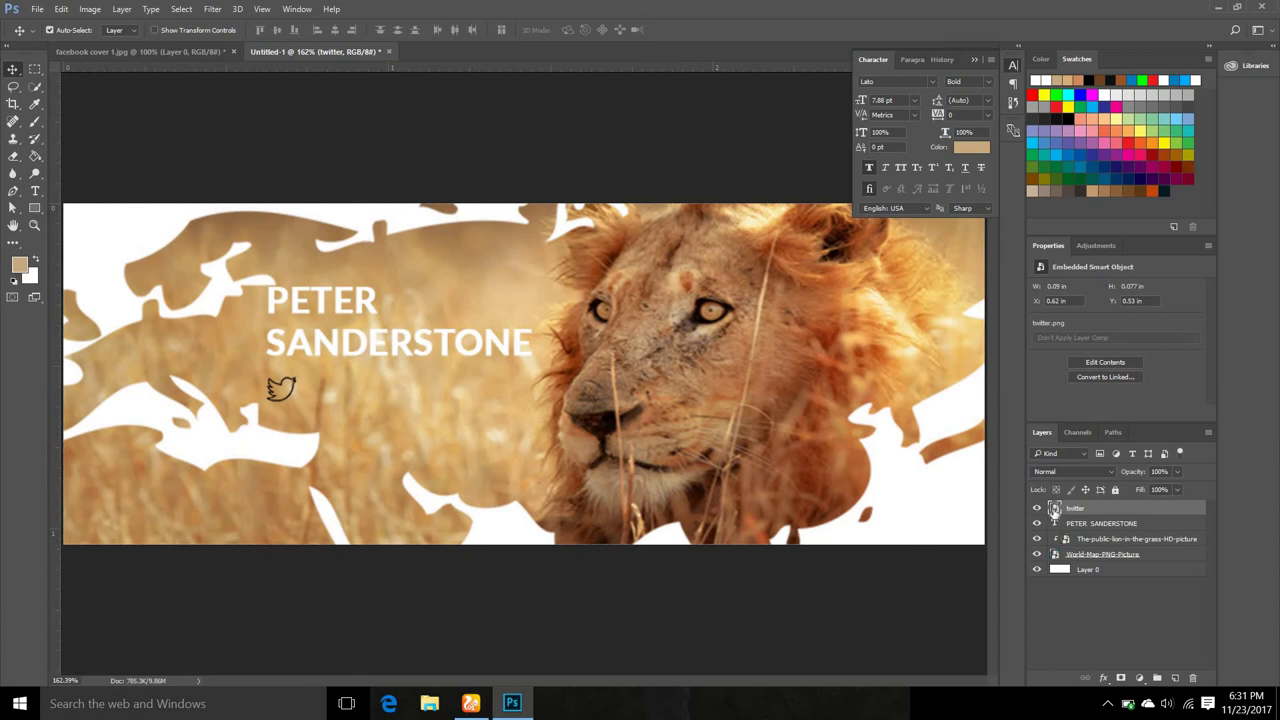
Reopen the bird's contents, fill its inside with pure white using Paint Bucket, and save.
double_click(1056, 509)
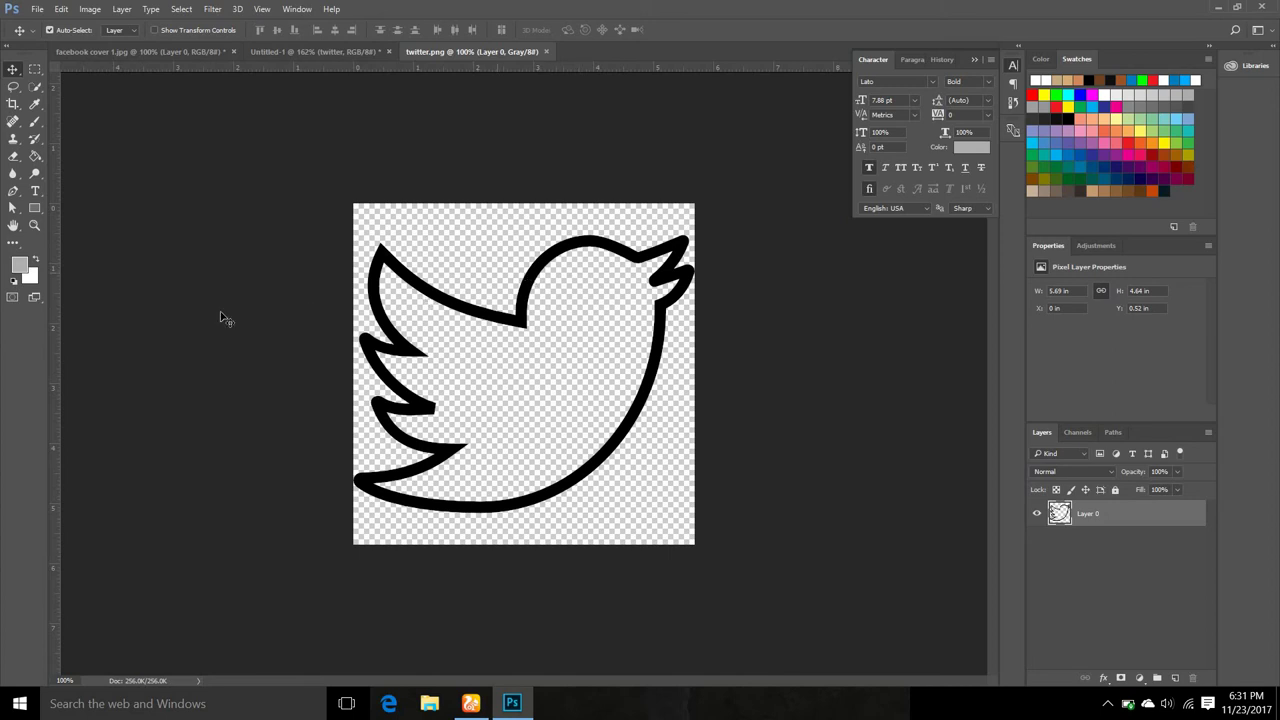
click(37, 260)
click(19, 264)
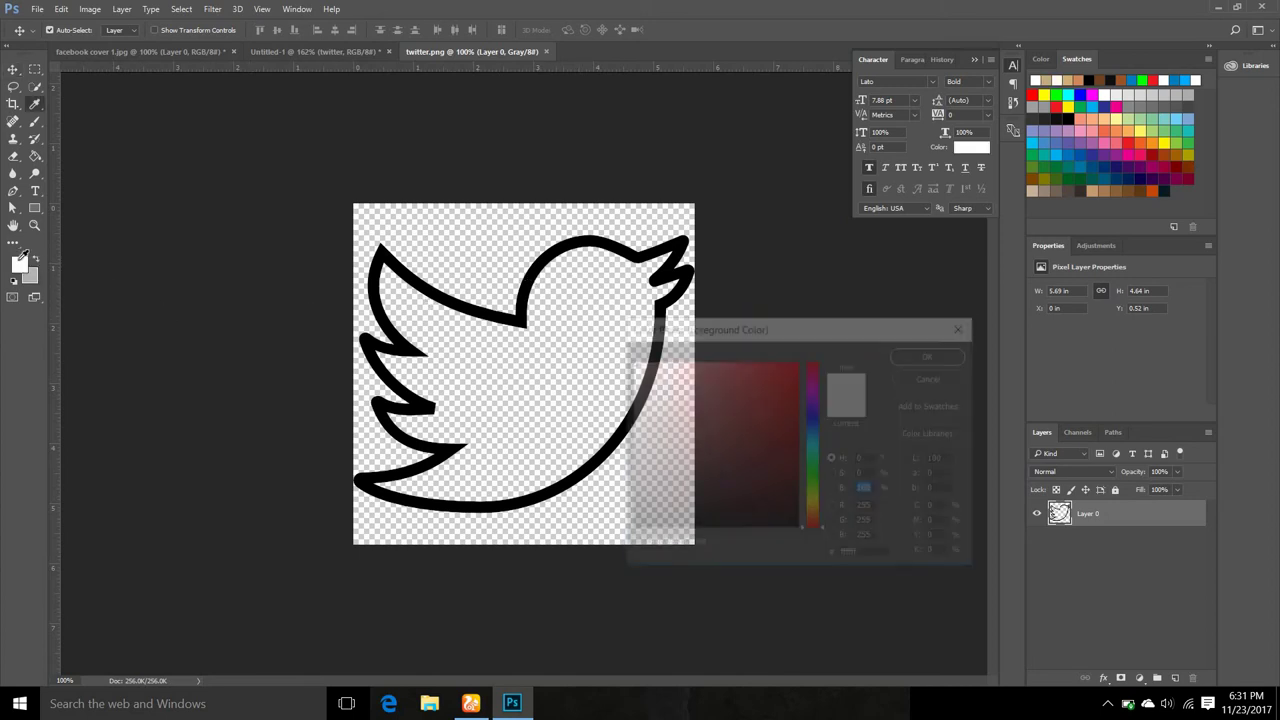
drag(634, 369, 630, 362)
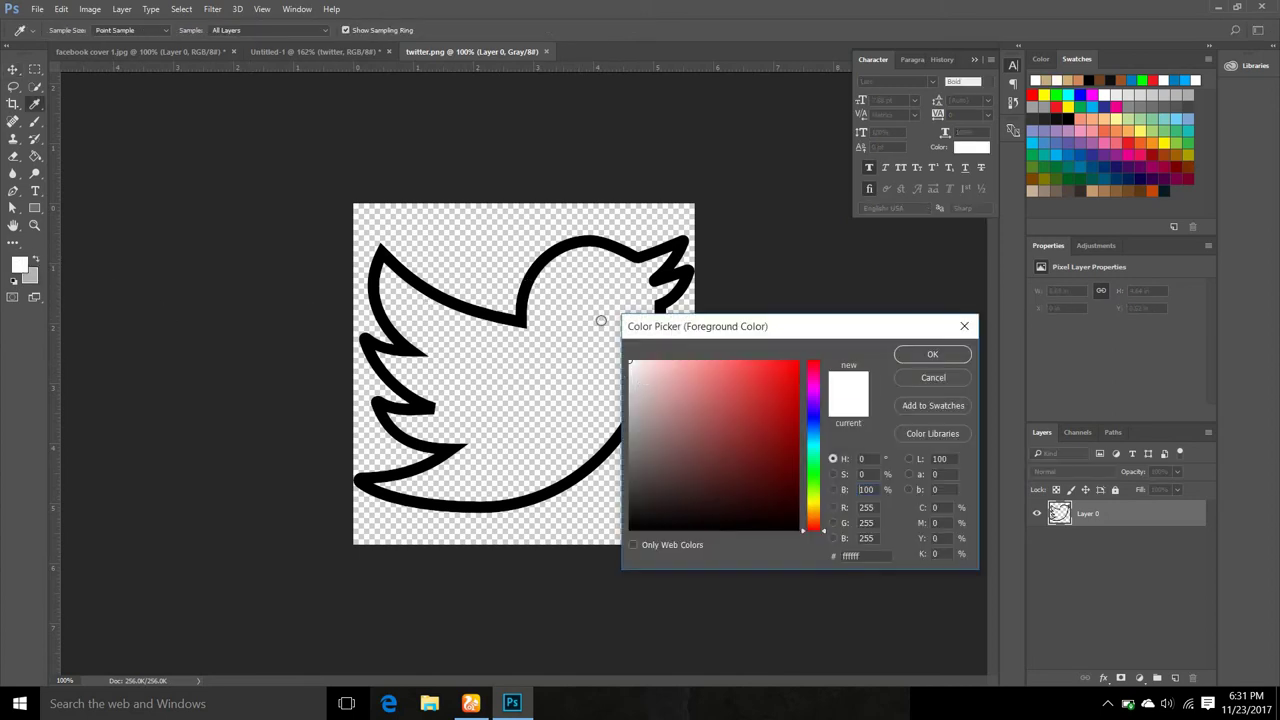
click(933, 355)
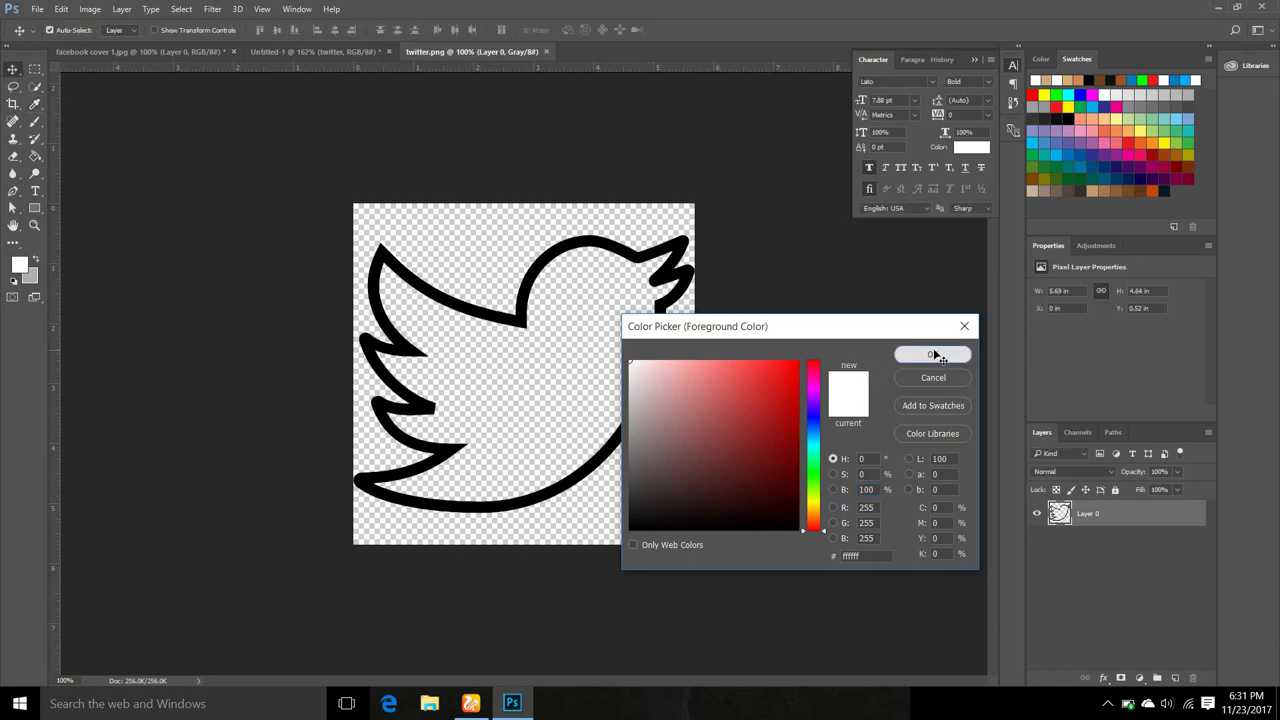
click(34, 157)
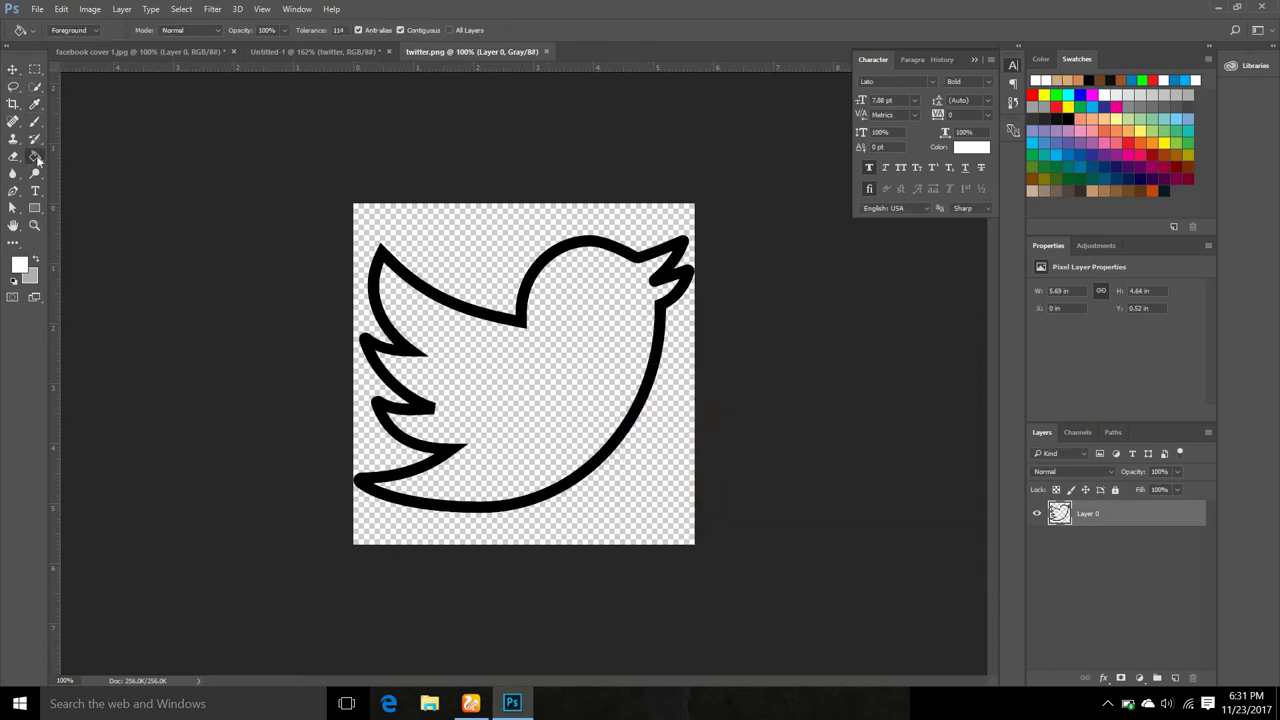
click(540, 371)
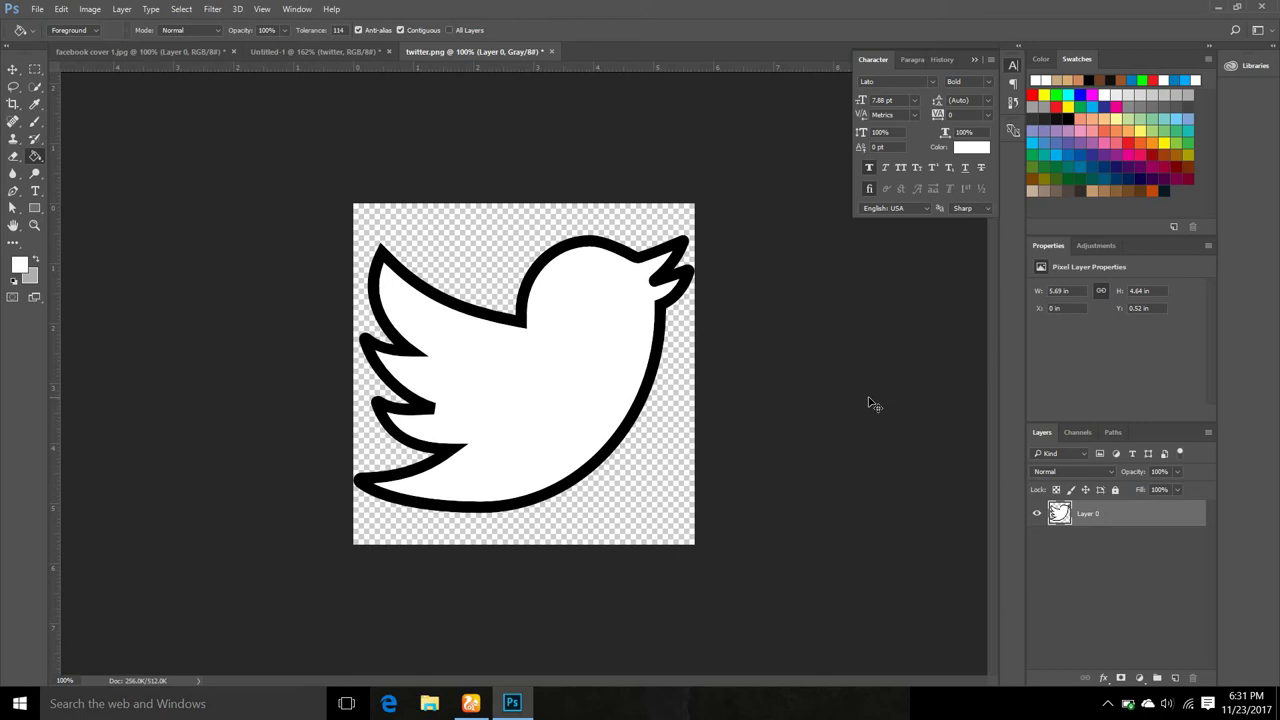
key(ctrl+s)
Add smaller 'Petersanderstone.com' type beside the bird in the lion banner.
click(296, 53)
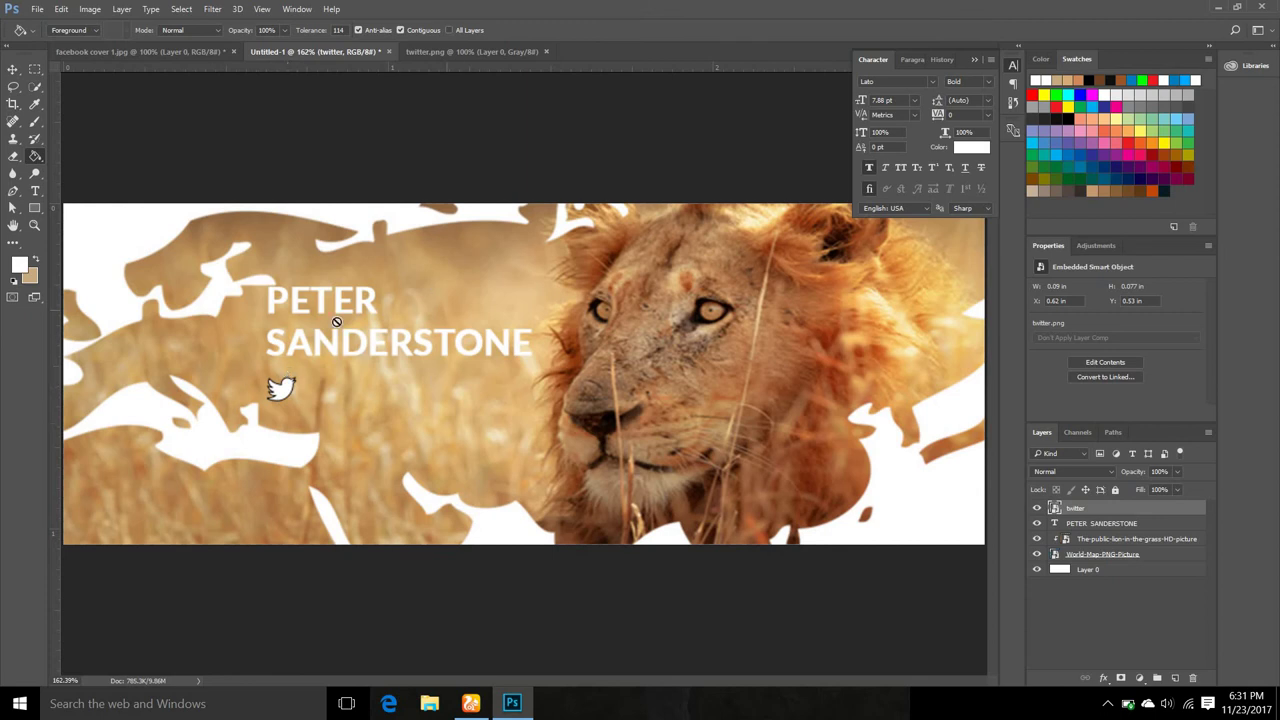
scroll(303, 451, up, 3)
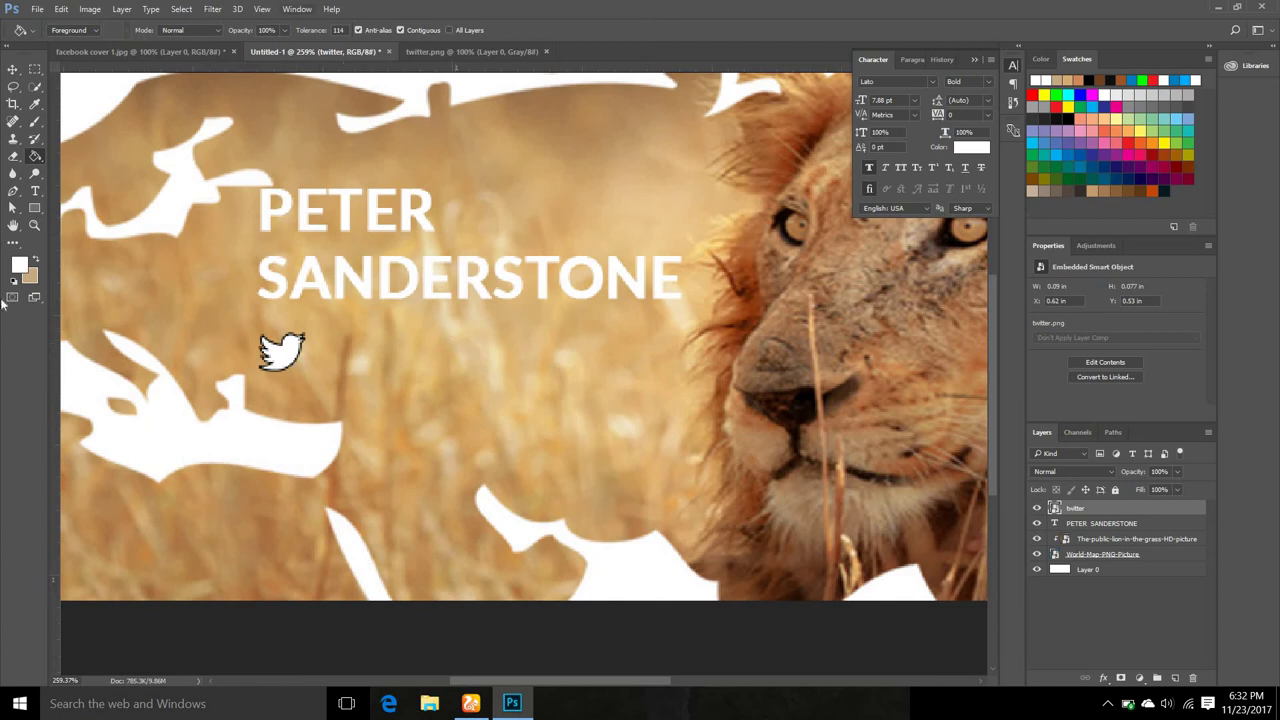
click(37, 190)
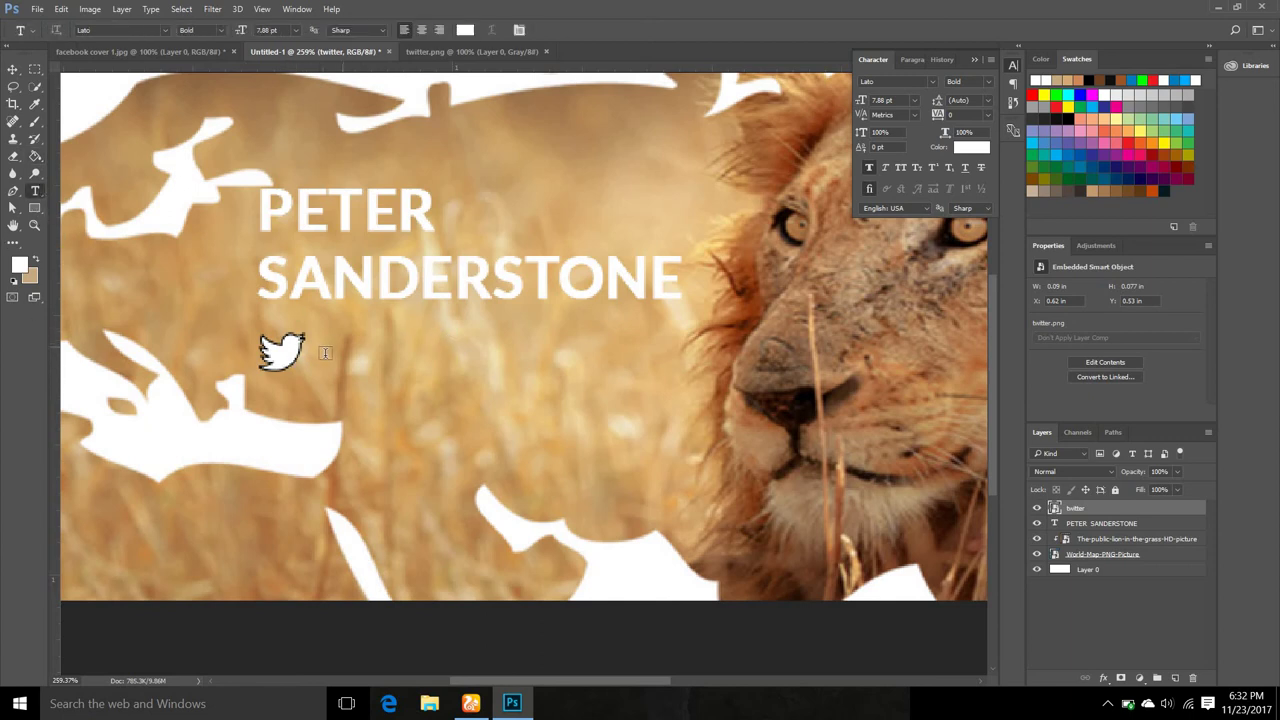
click(318, 350)
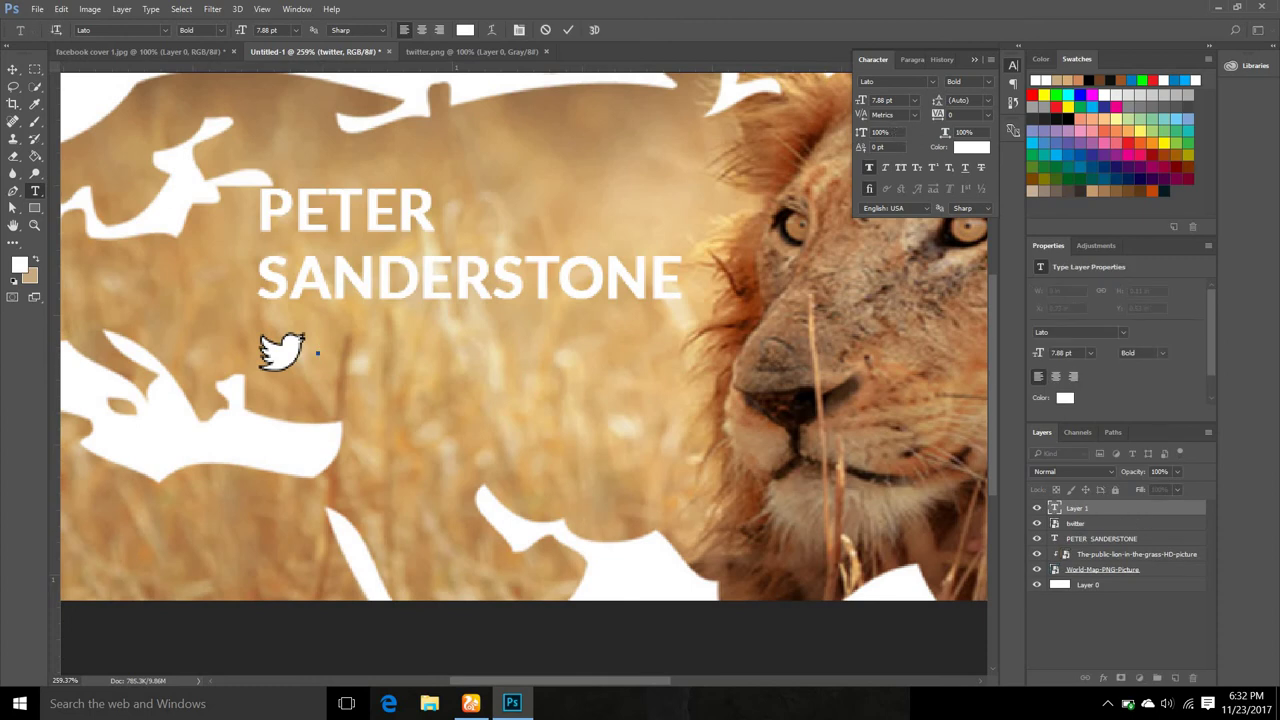
drag(868, 105, 858, 102)
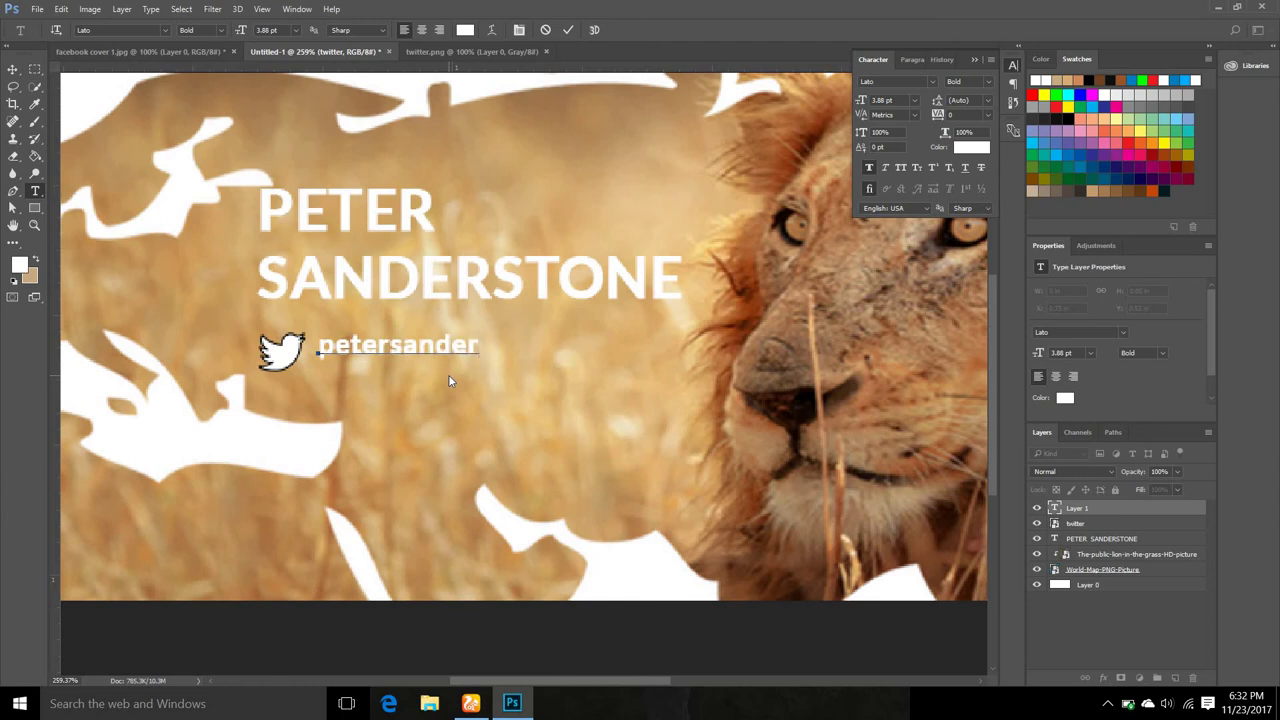
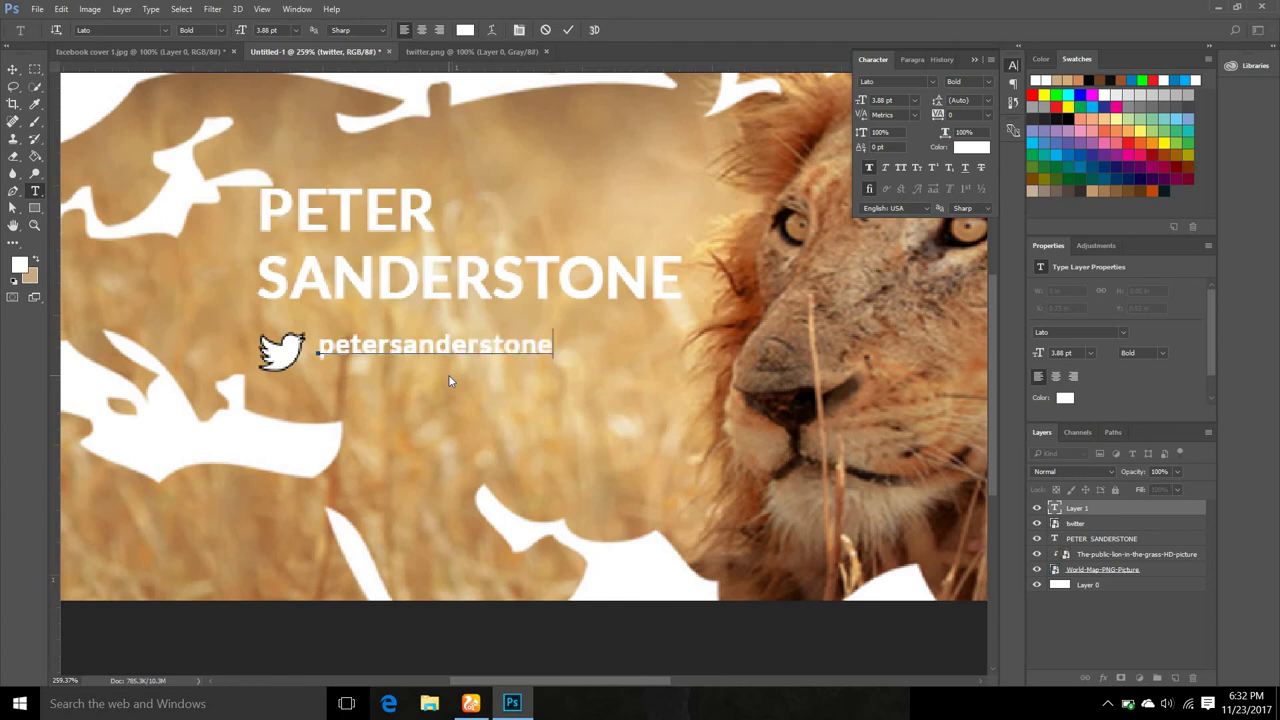
click(567, 30)
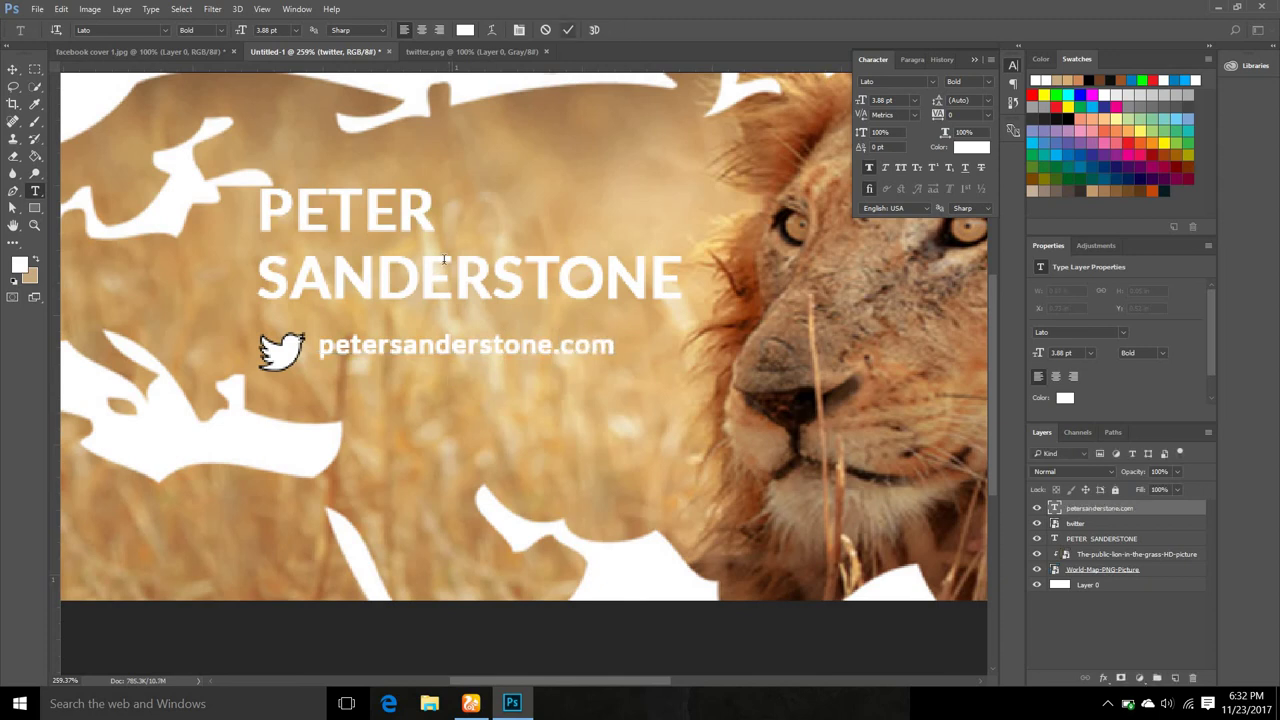
Select the twitter and website text layers, align vertical centres, and fit the banner on screen.
scroll(500, 377, down, 4)
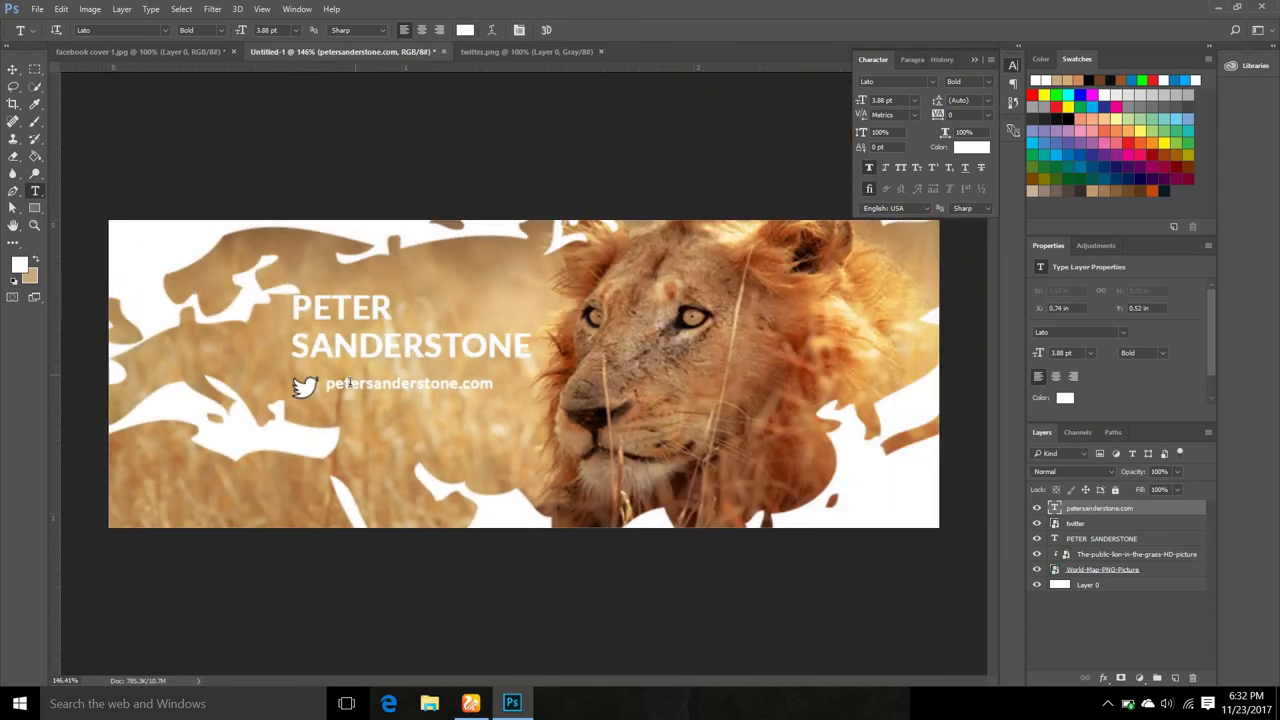
key(v)
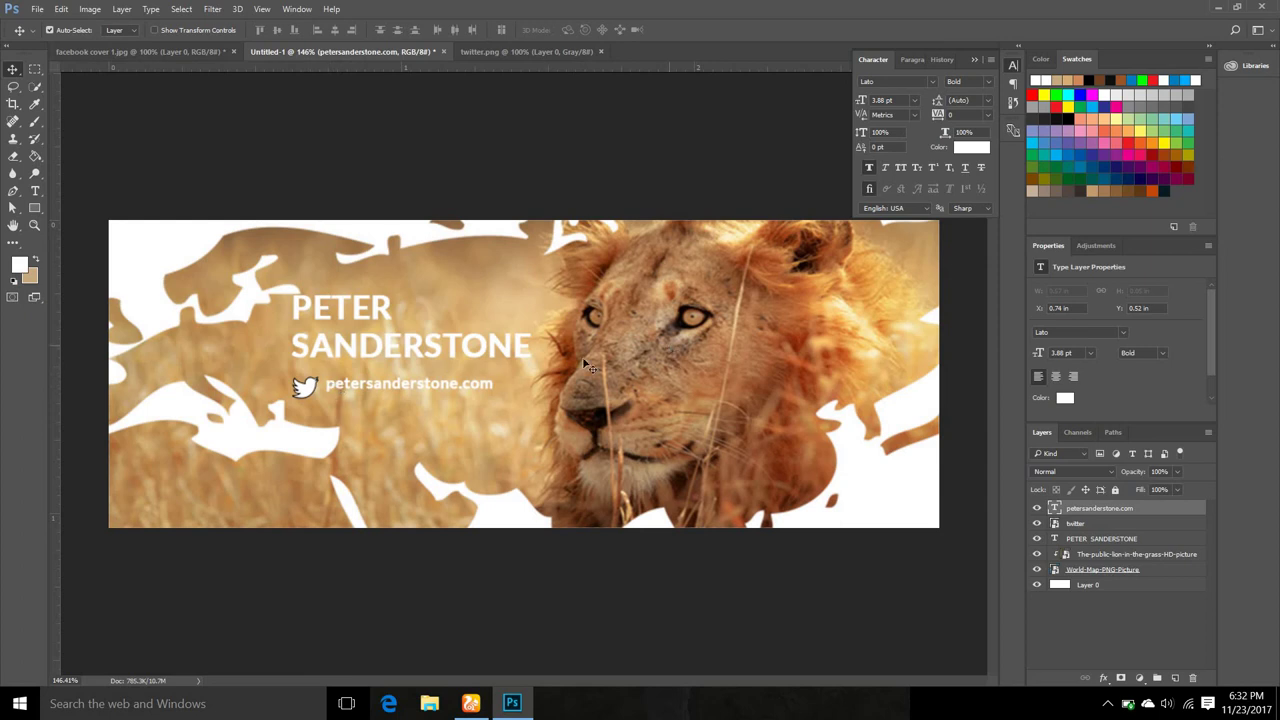
scroll(463, 412, up, 3)
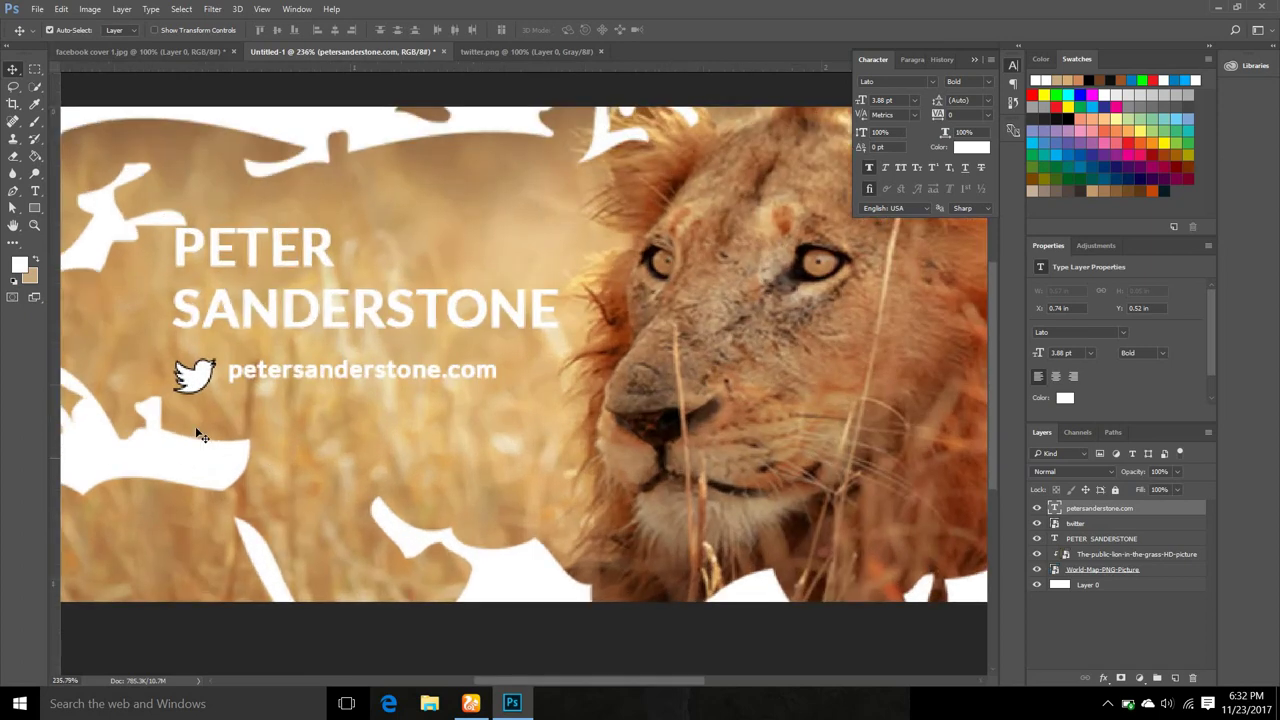
click(195, 377)
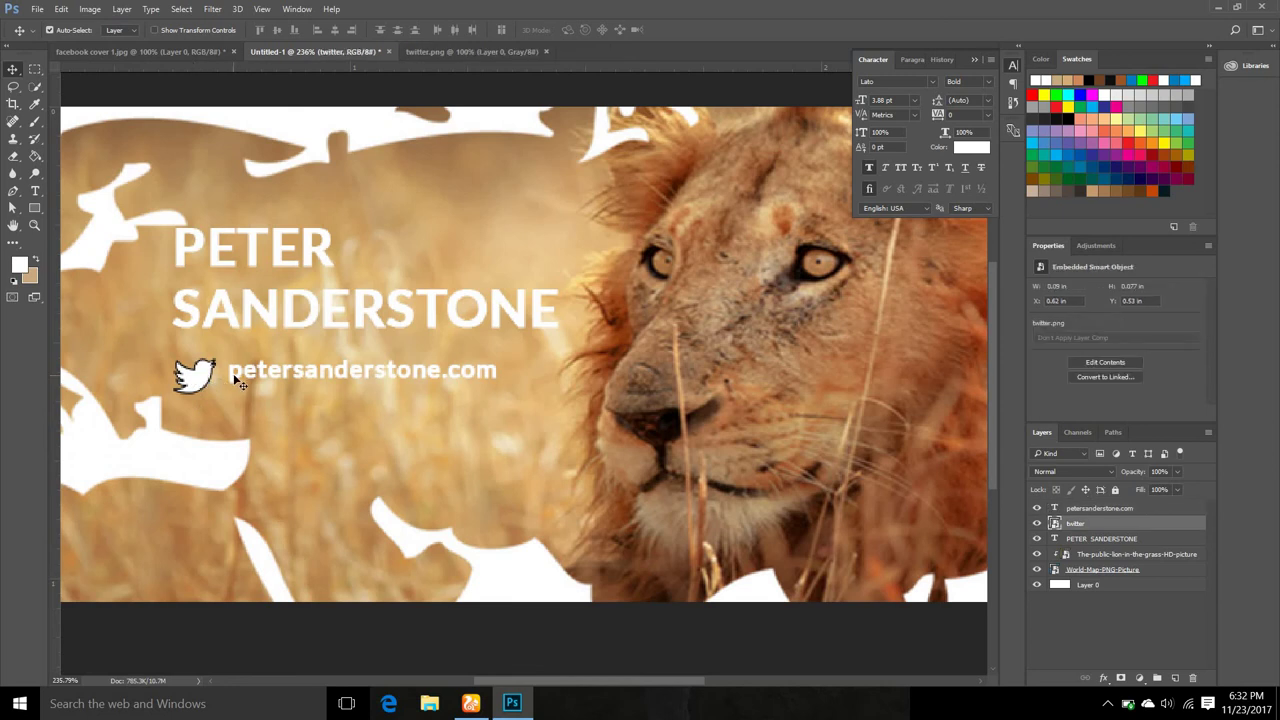
shift+click(232, 375)
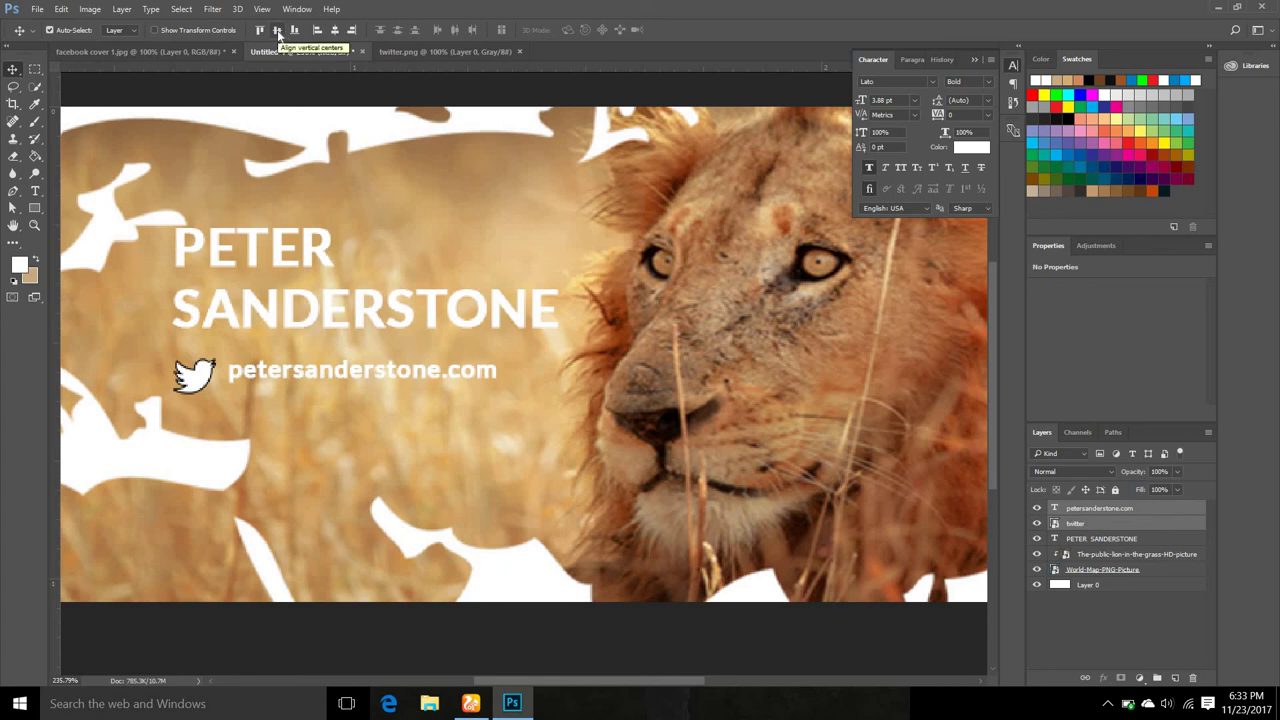
click(278, 31)
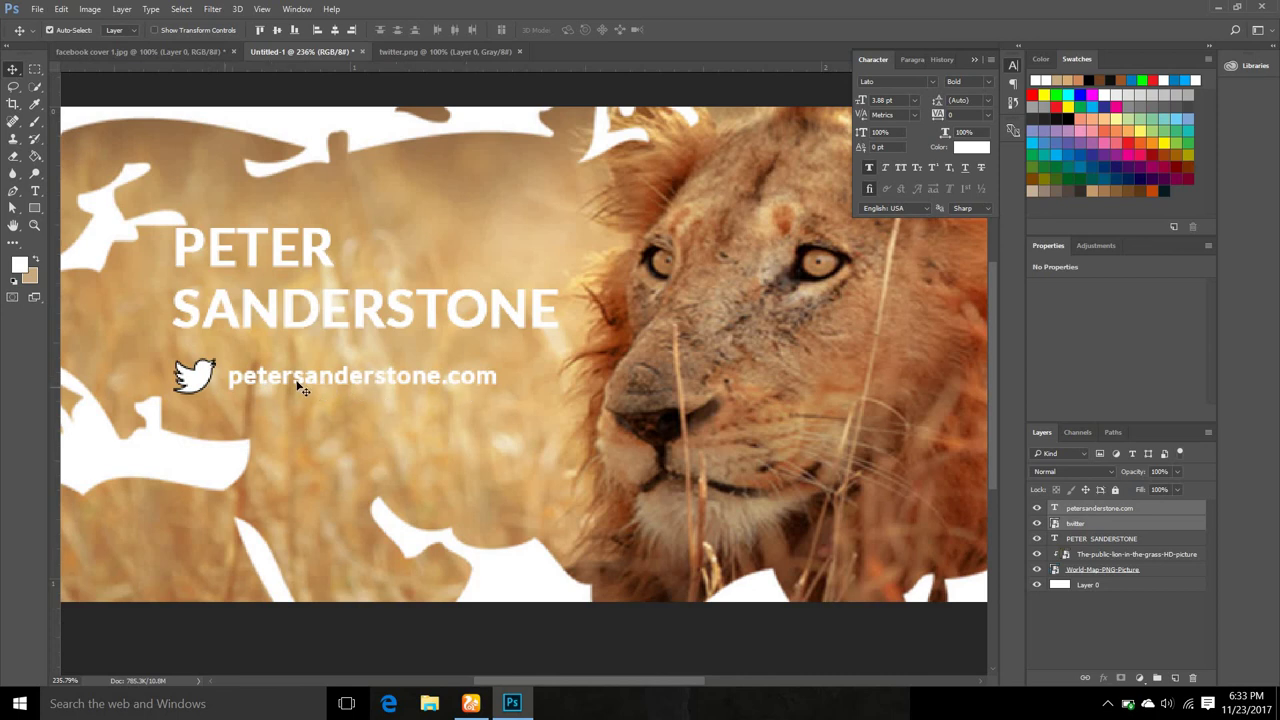
key(ctrl+0)
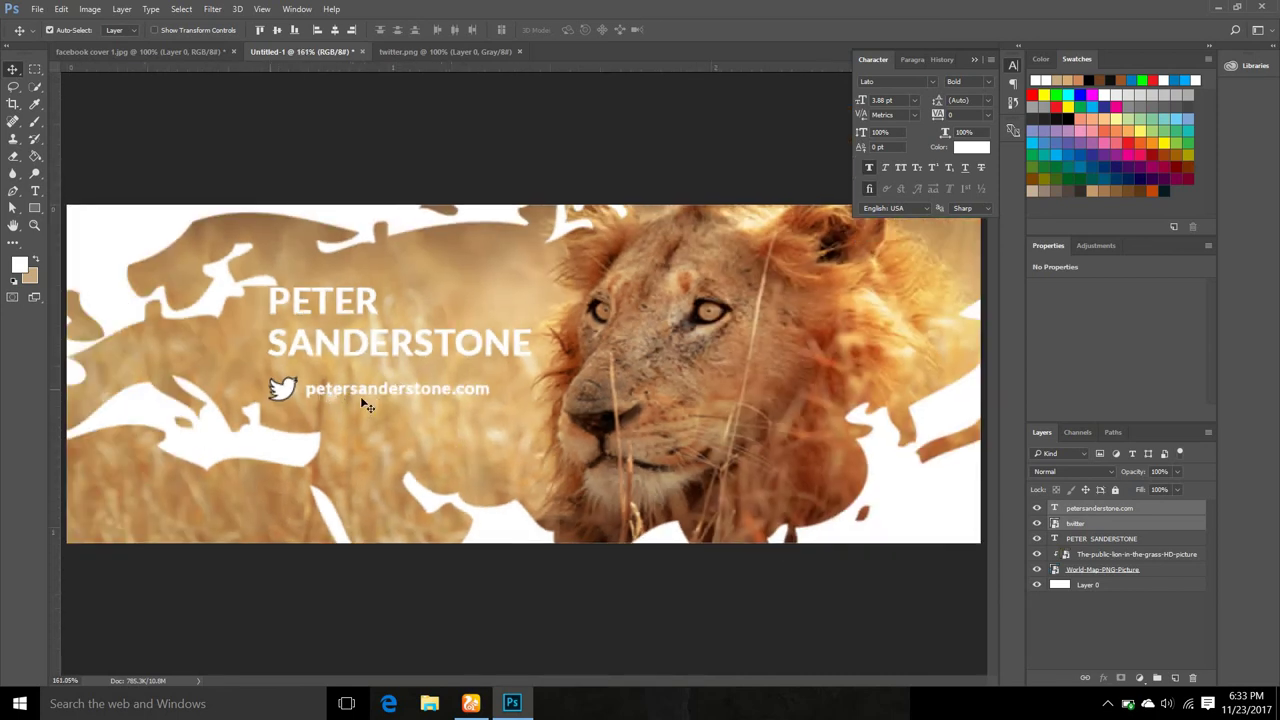
scroll(338, 402, down, 2)
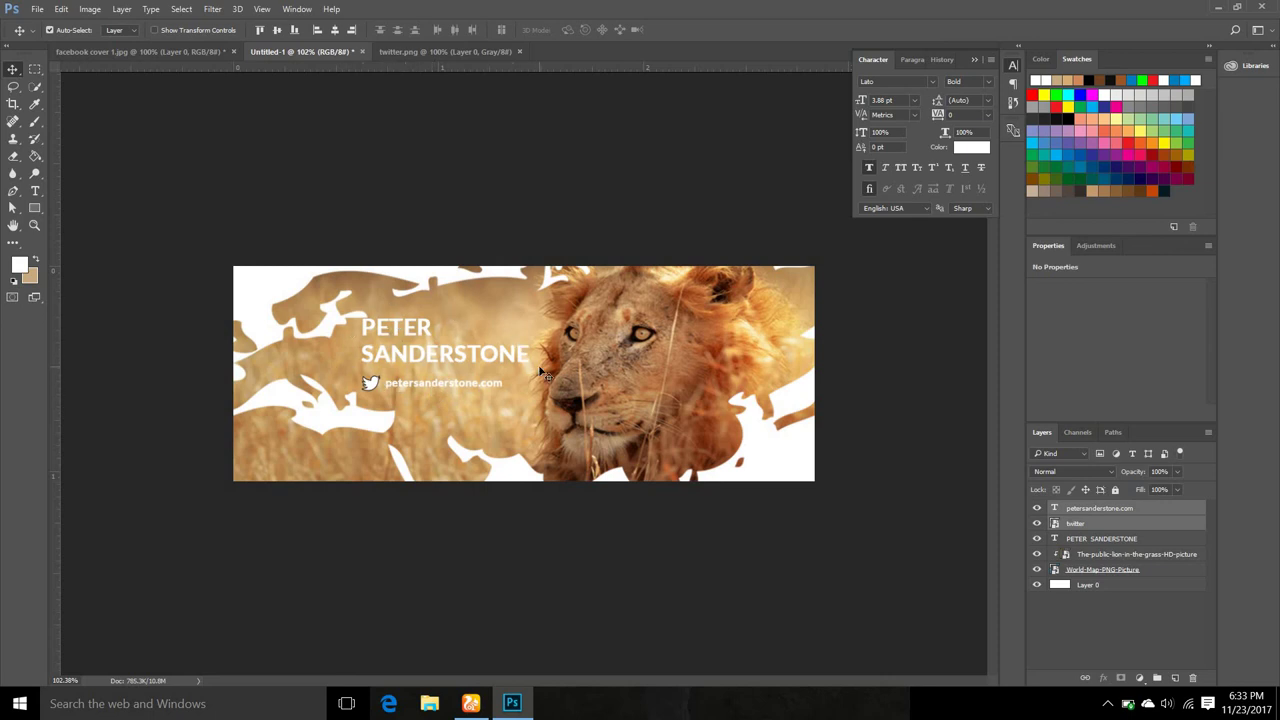
click(413, 300)
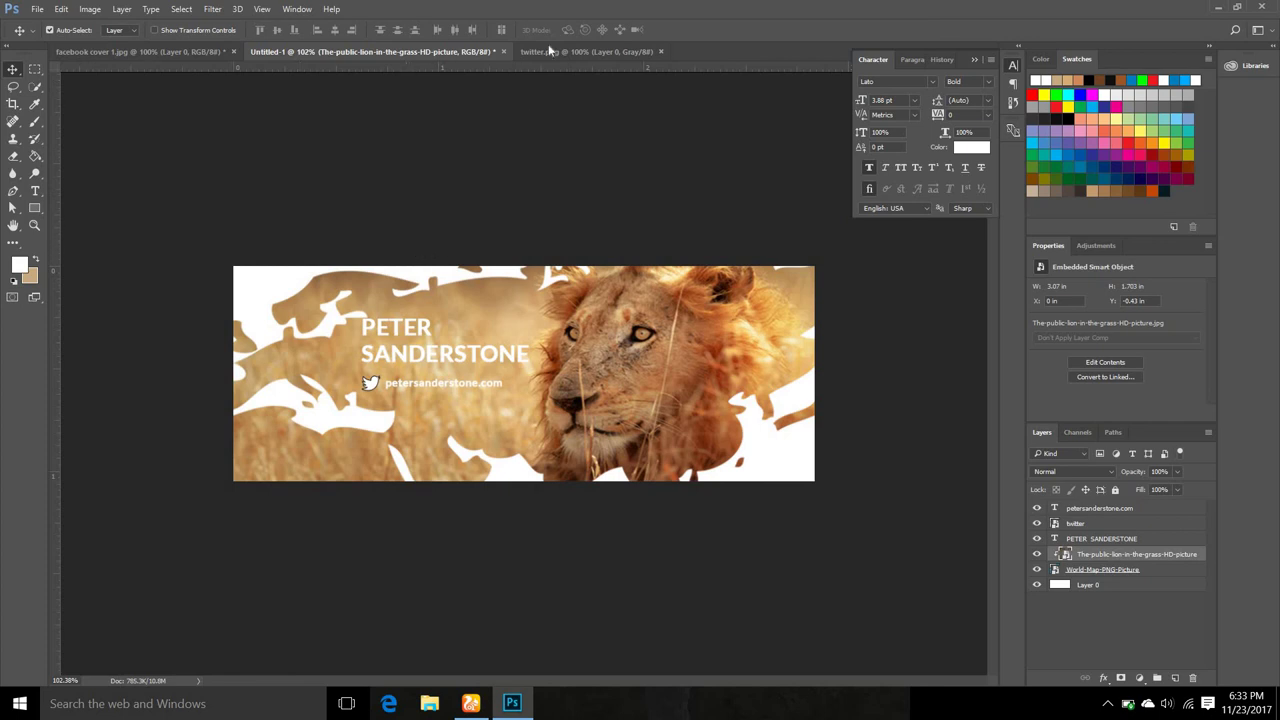
click(190, 52)
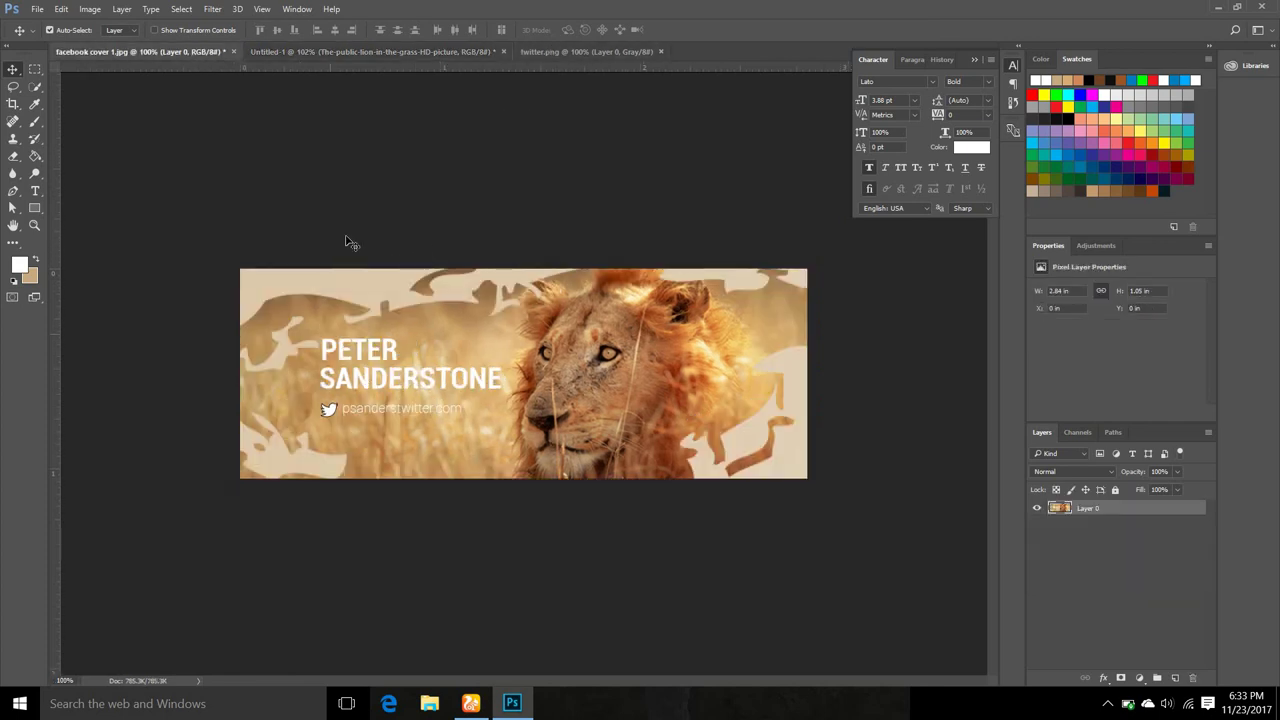
click(340, 52)
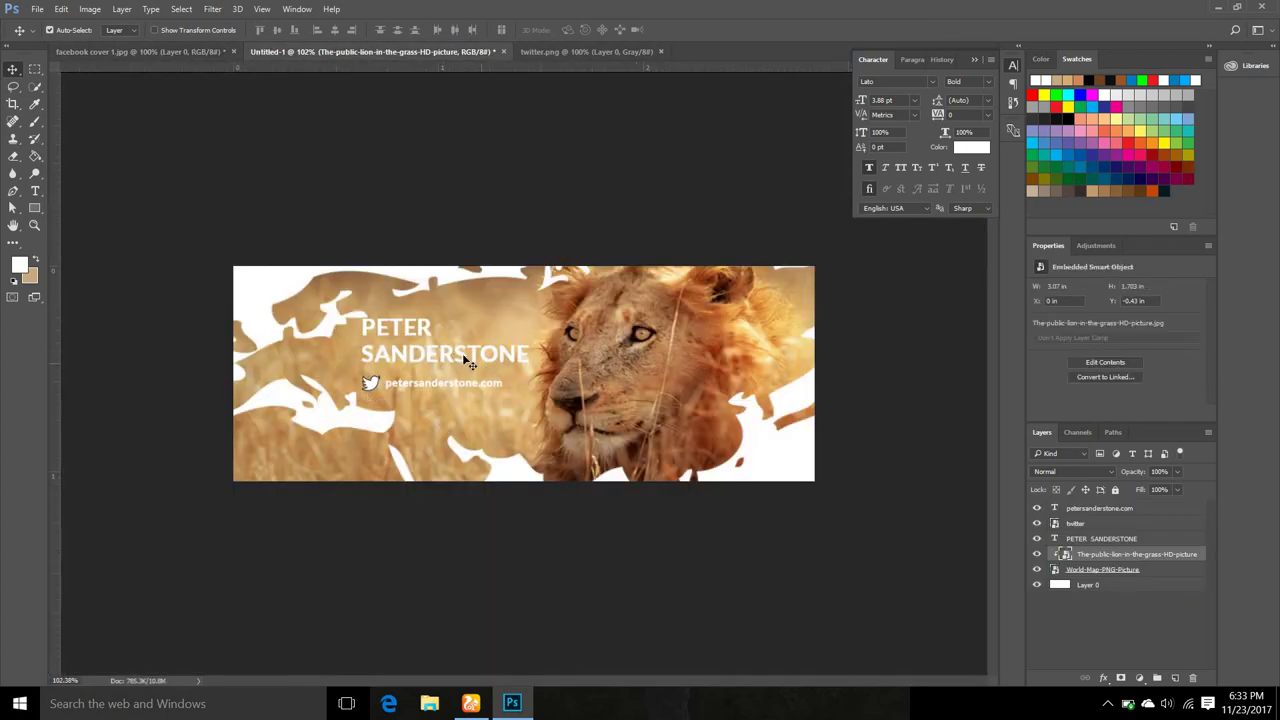
click(168, 52)
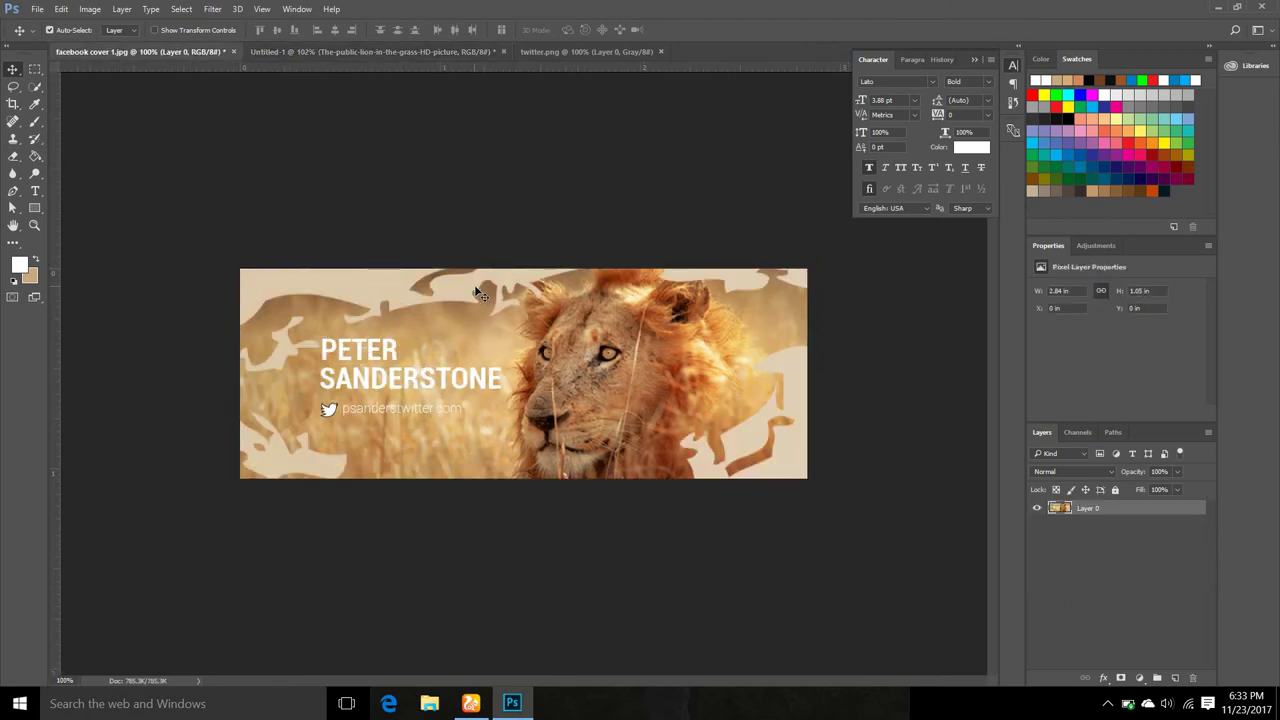
click(325, 52)
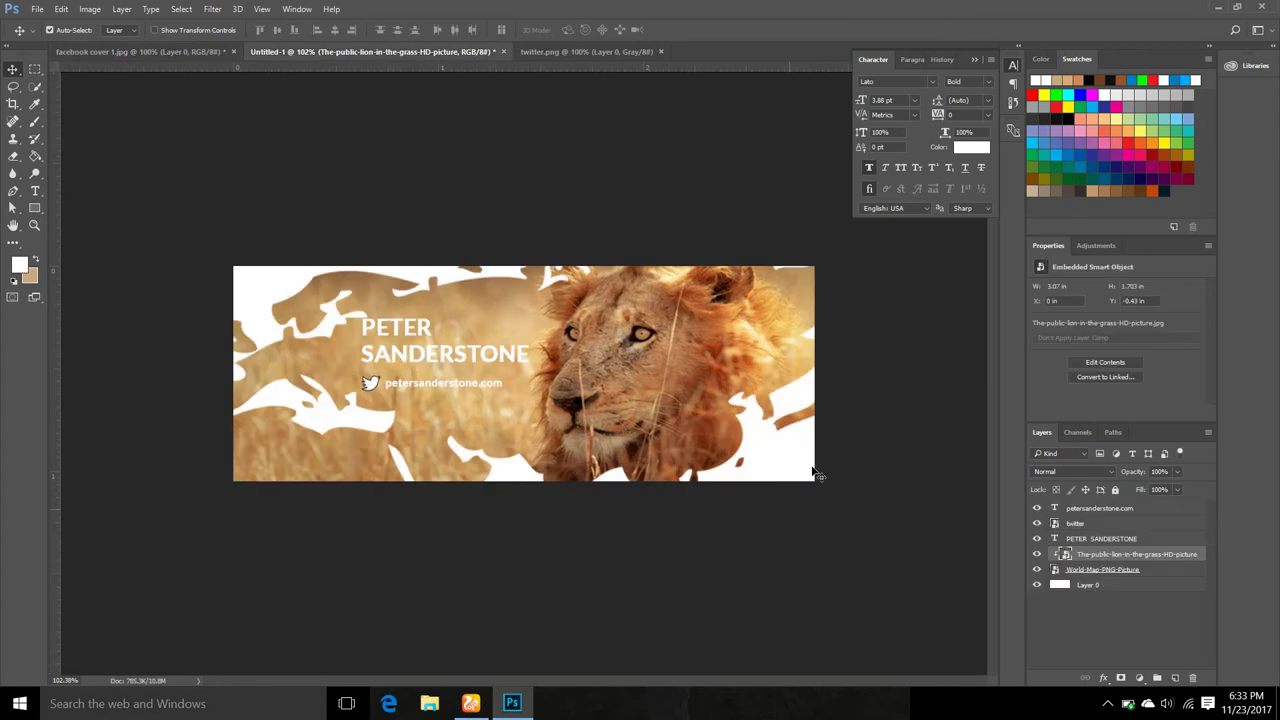
click(1088, 586)
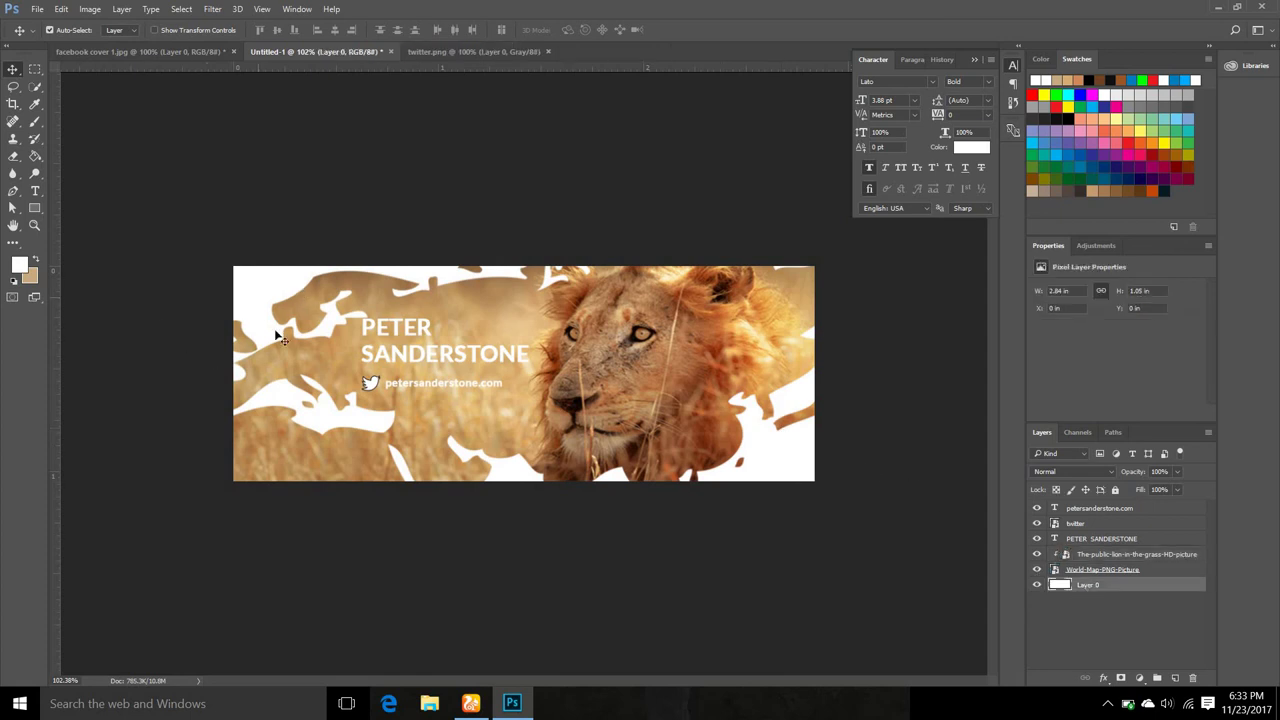
Choose a light pinkish-grey foreground colour and paint-bucket the white background with it.
click(20, 265)
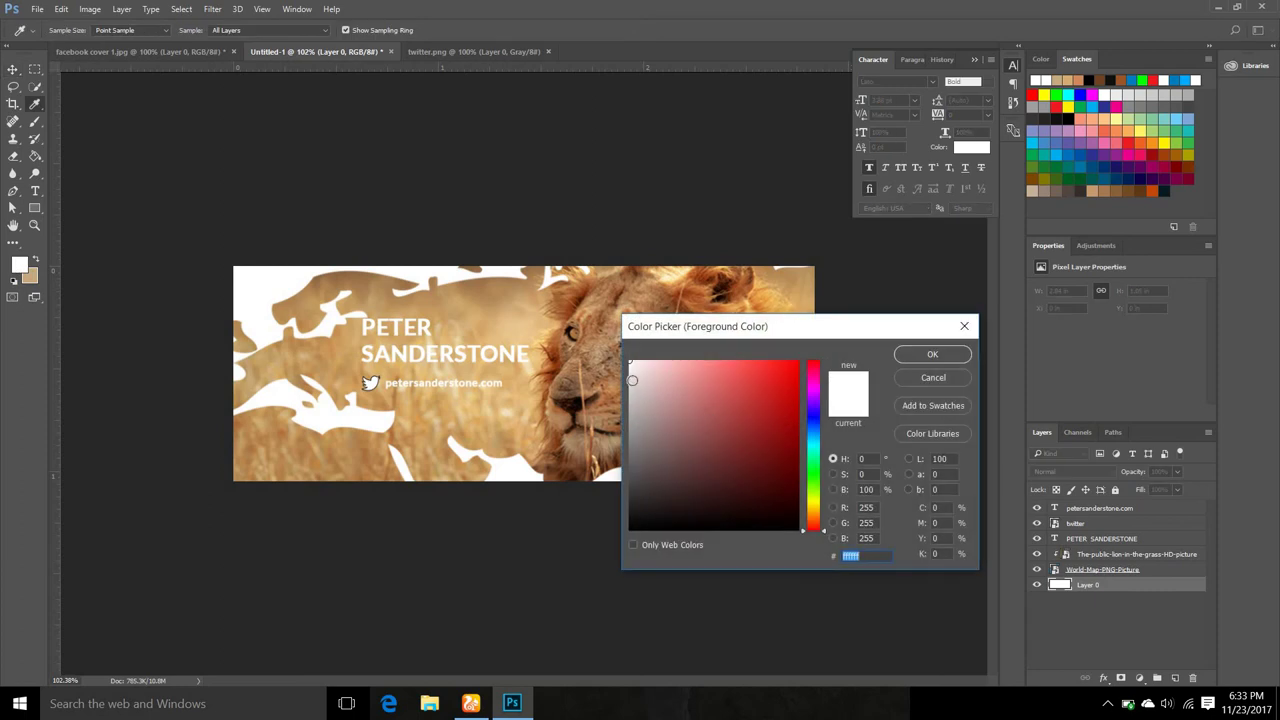
click(638, 382)
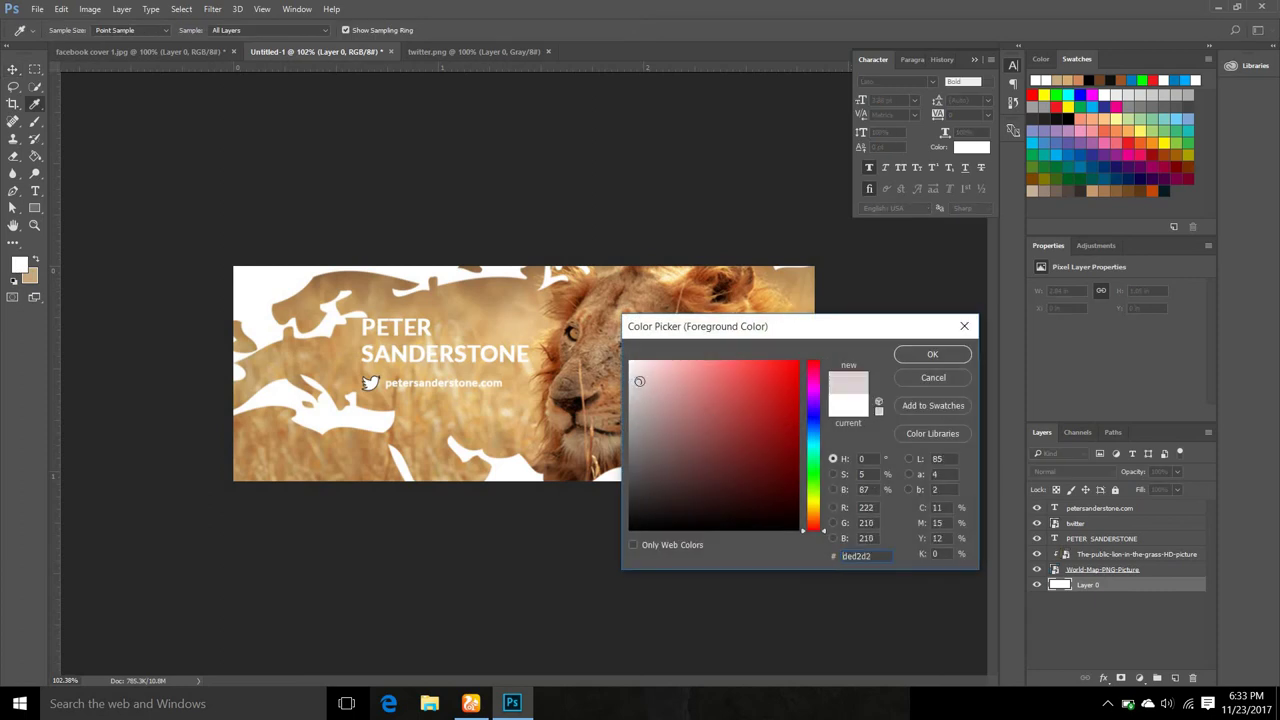
click(638, 393)
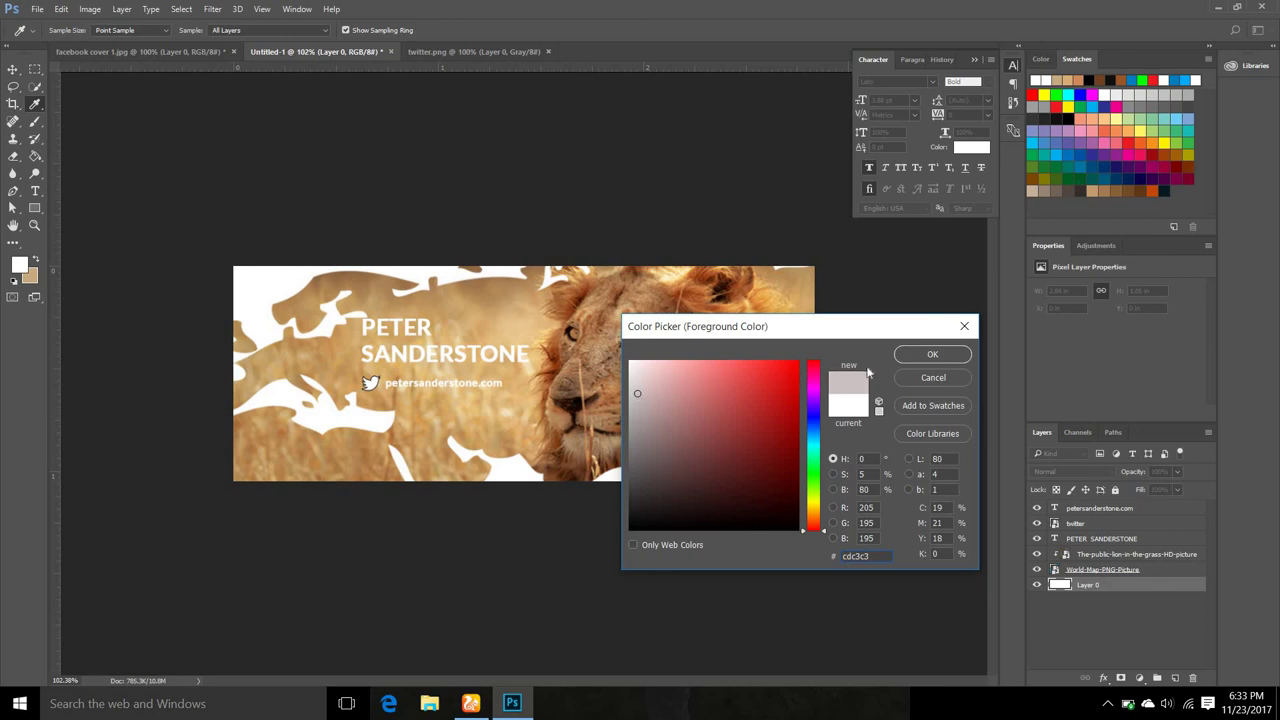
click(929, 356)
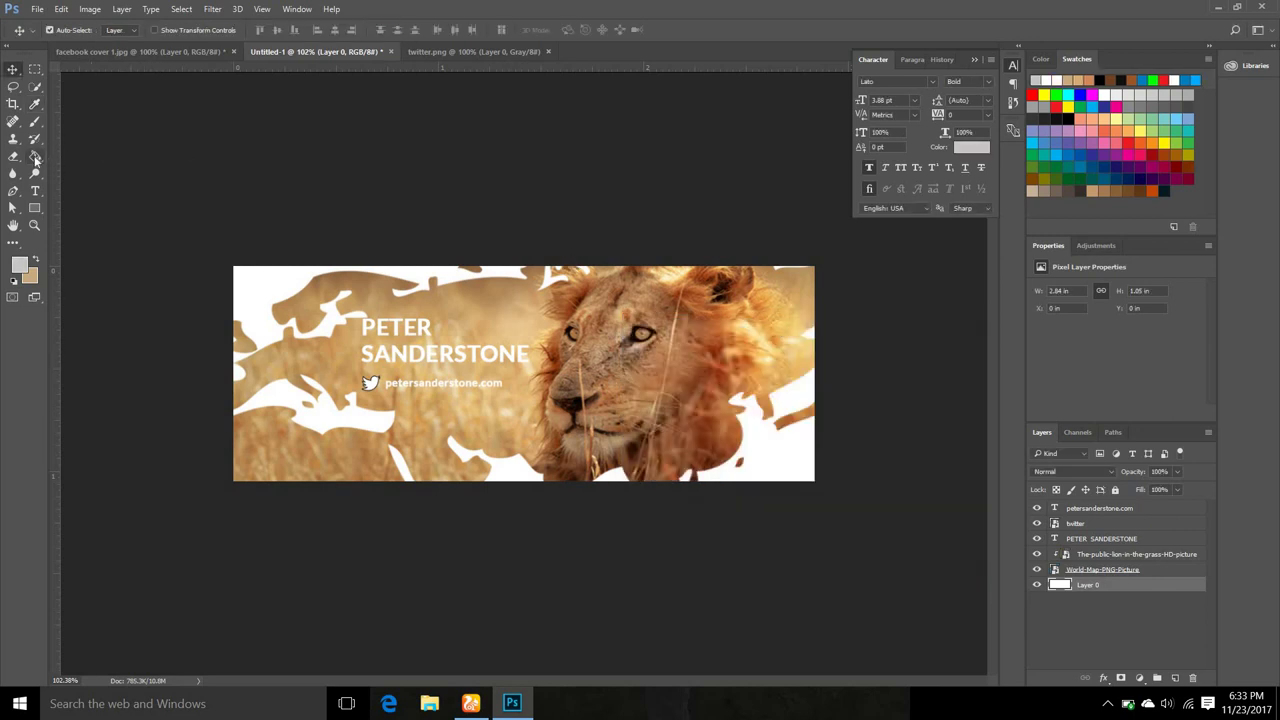
click(35, 157)
click(256, 290)
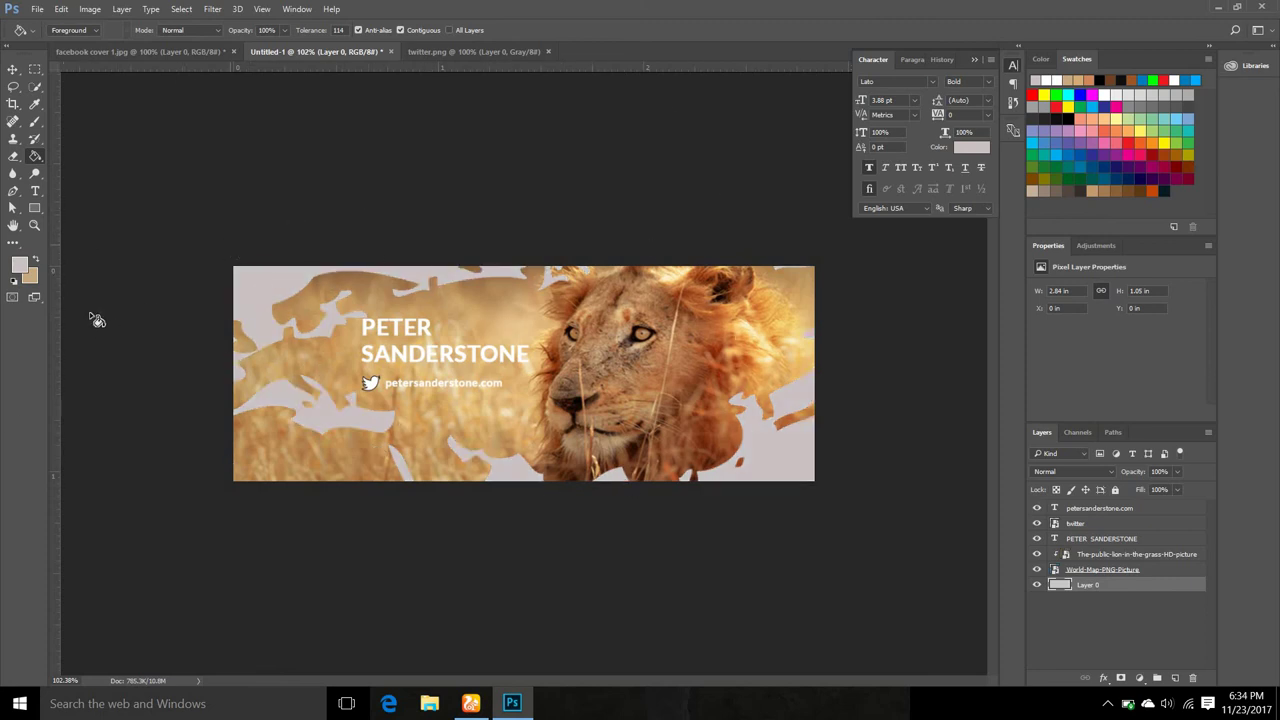
Swap colours to refill the background tan, then set a lighter tan foreground colour.
click(35, 260)
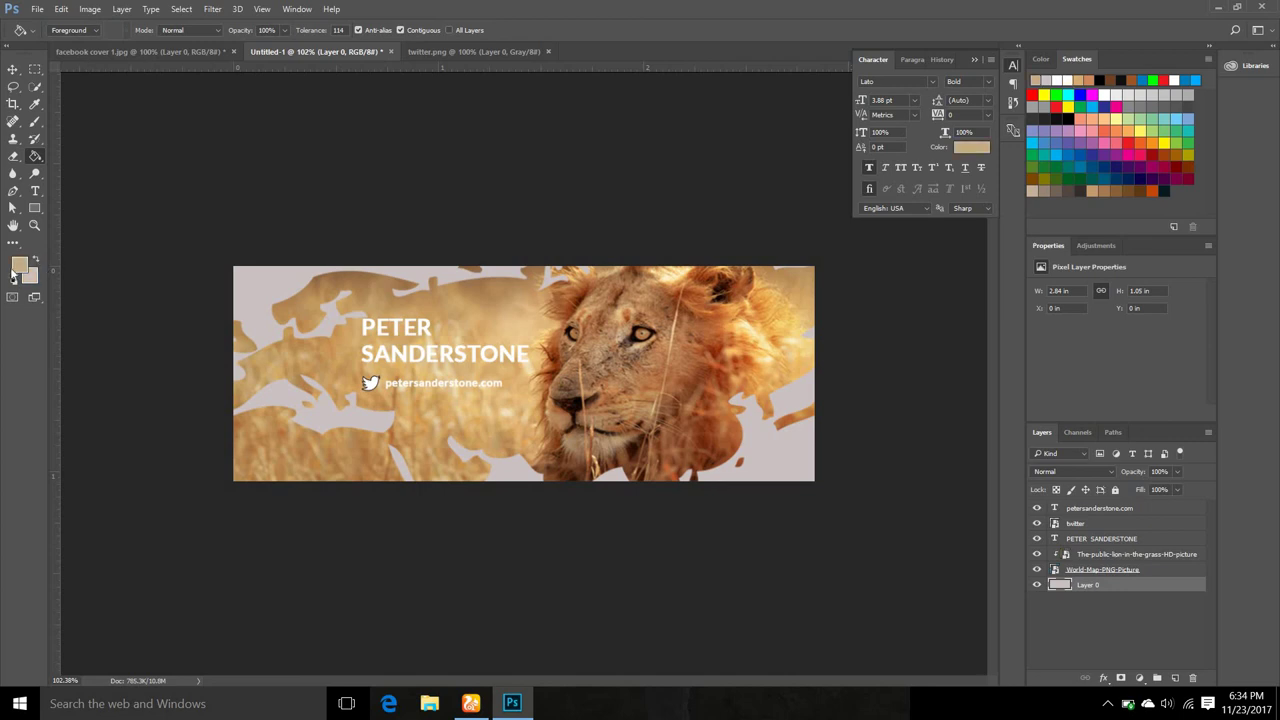
click(268, 288)
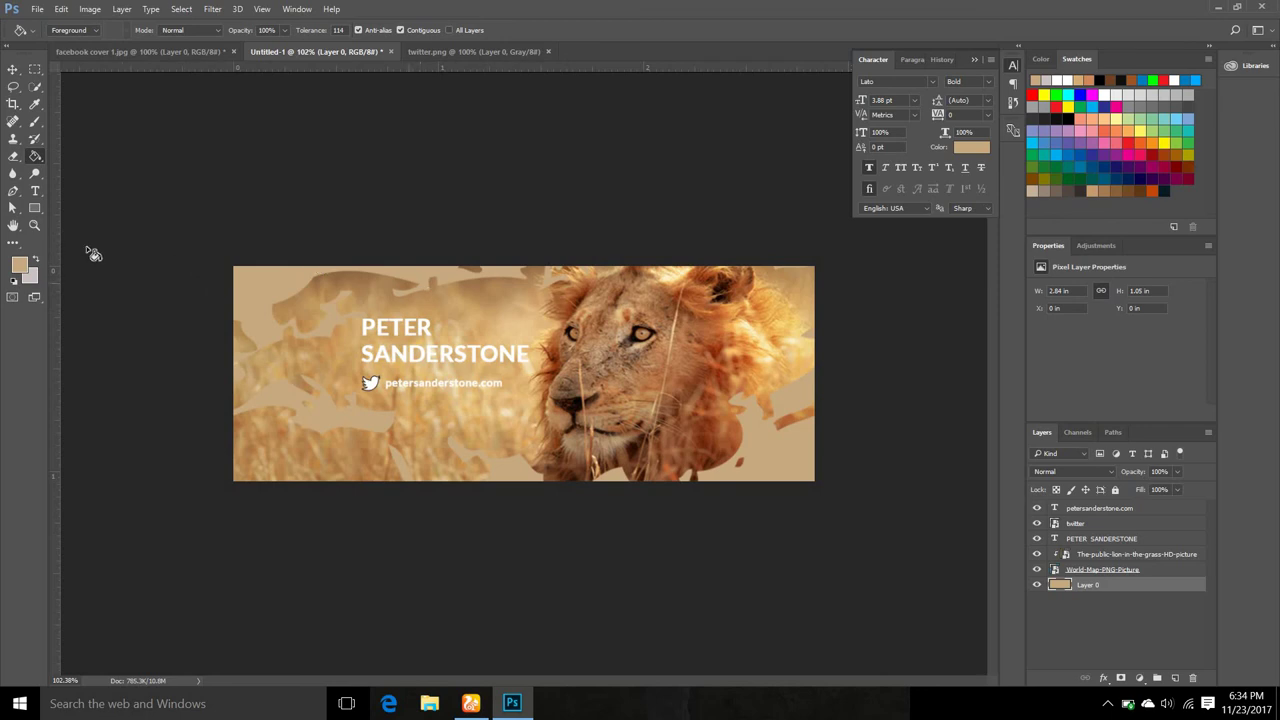
click(19, 264)
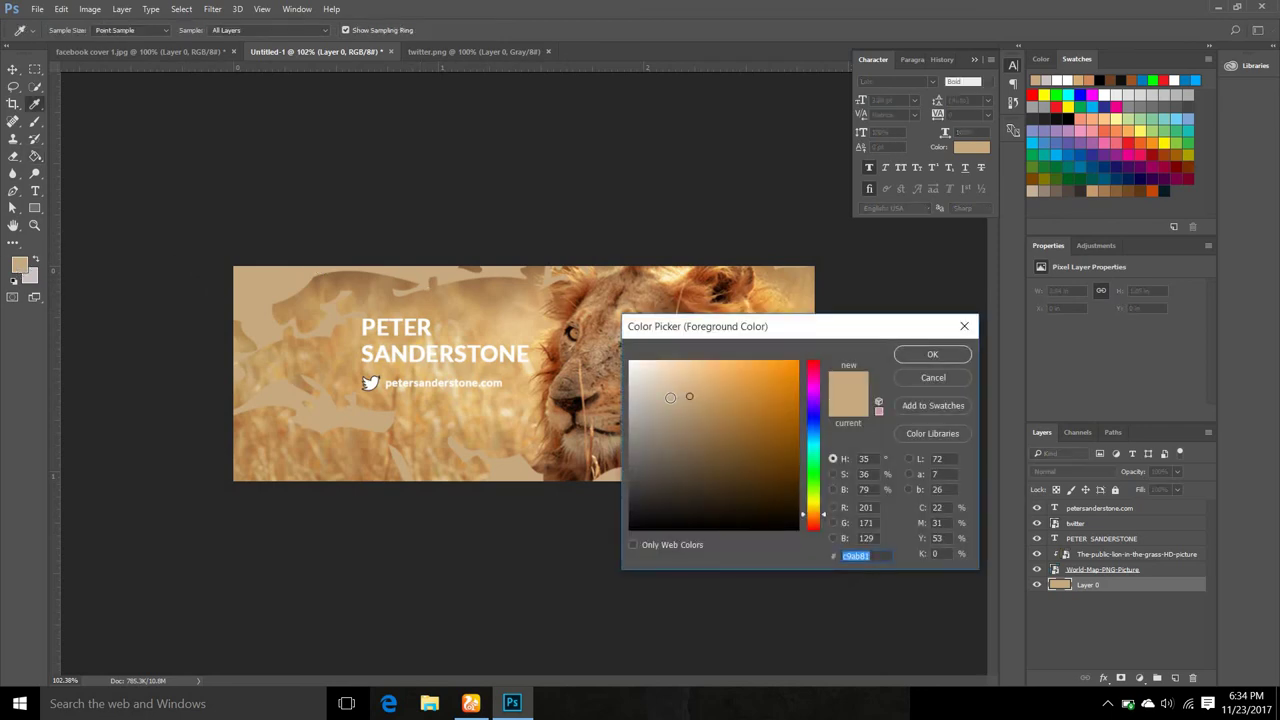
click(670, 397)
click(928, 355)
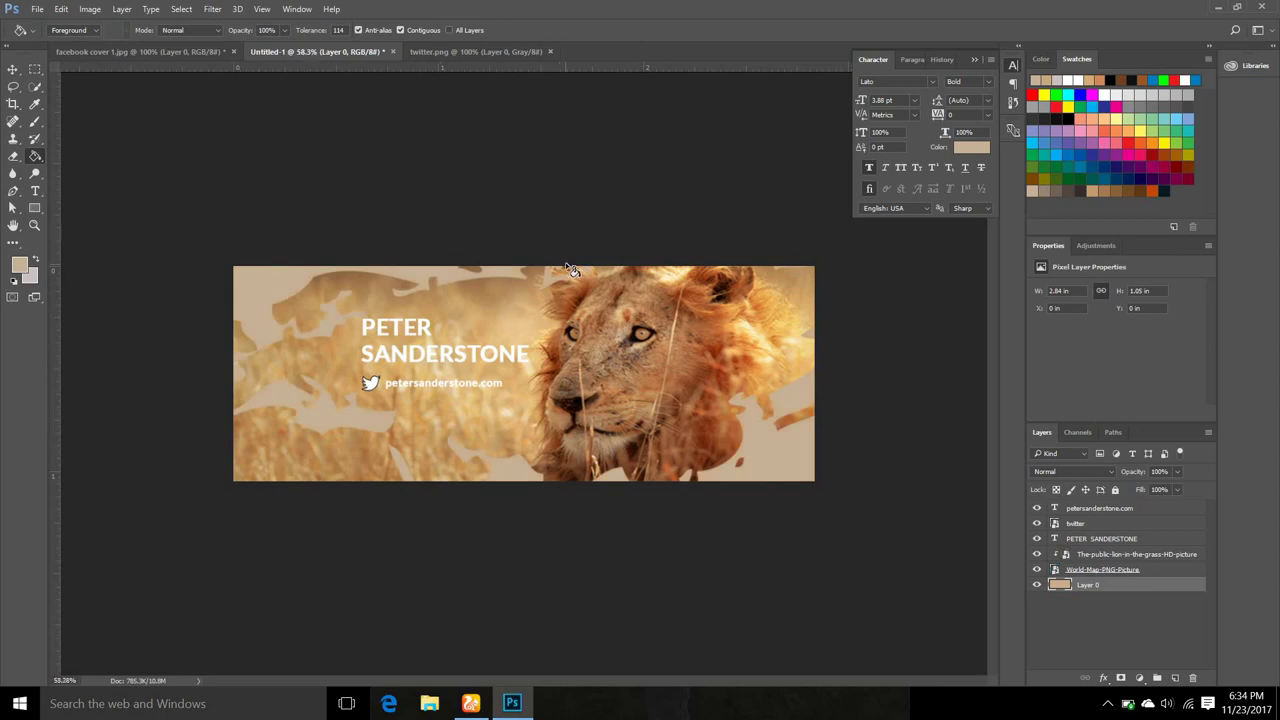
Close the twitter.png document and switch to the facebook cover 1.jpg reference.
scroll(723, 369, down, 2)
scroll(597, 114, up, 3)
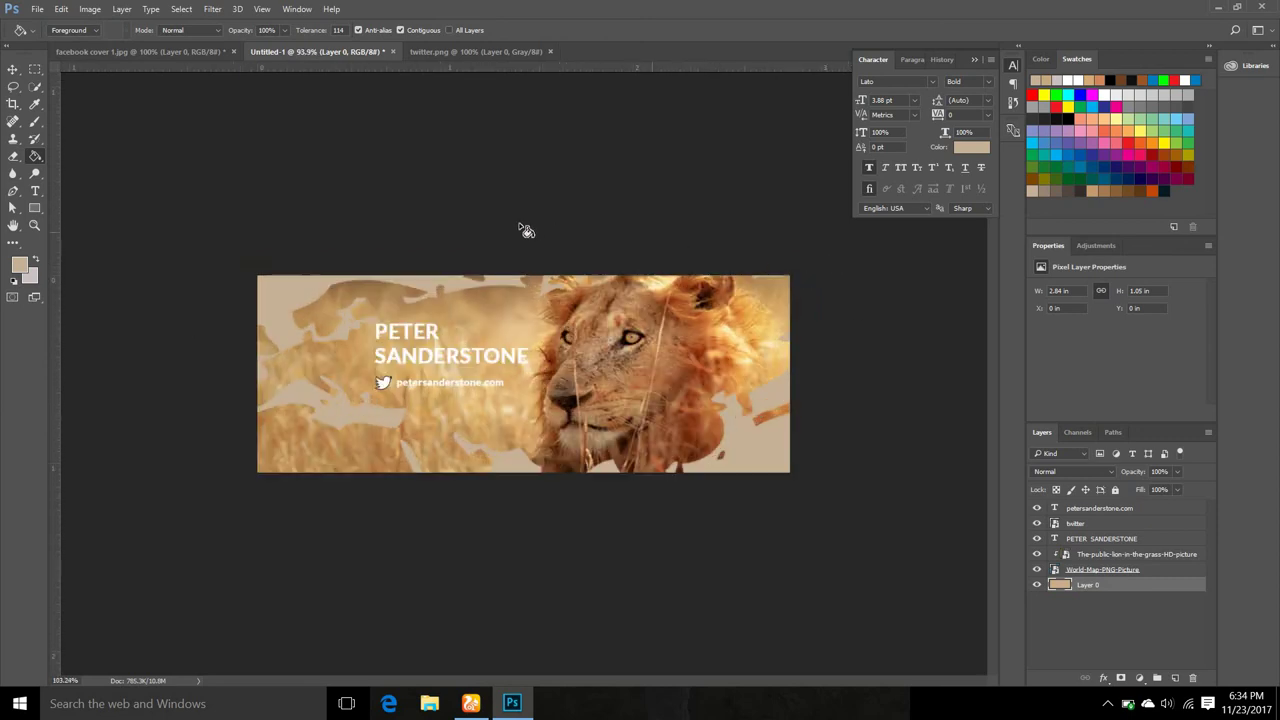
scroll(540, 245, up, 2)
scroll(860, 289, down, 2)
scroll(560, 243, up, 3)
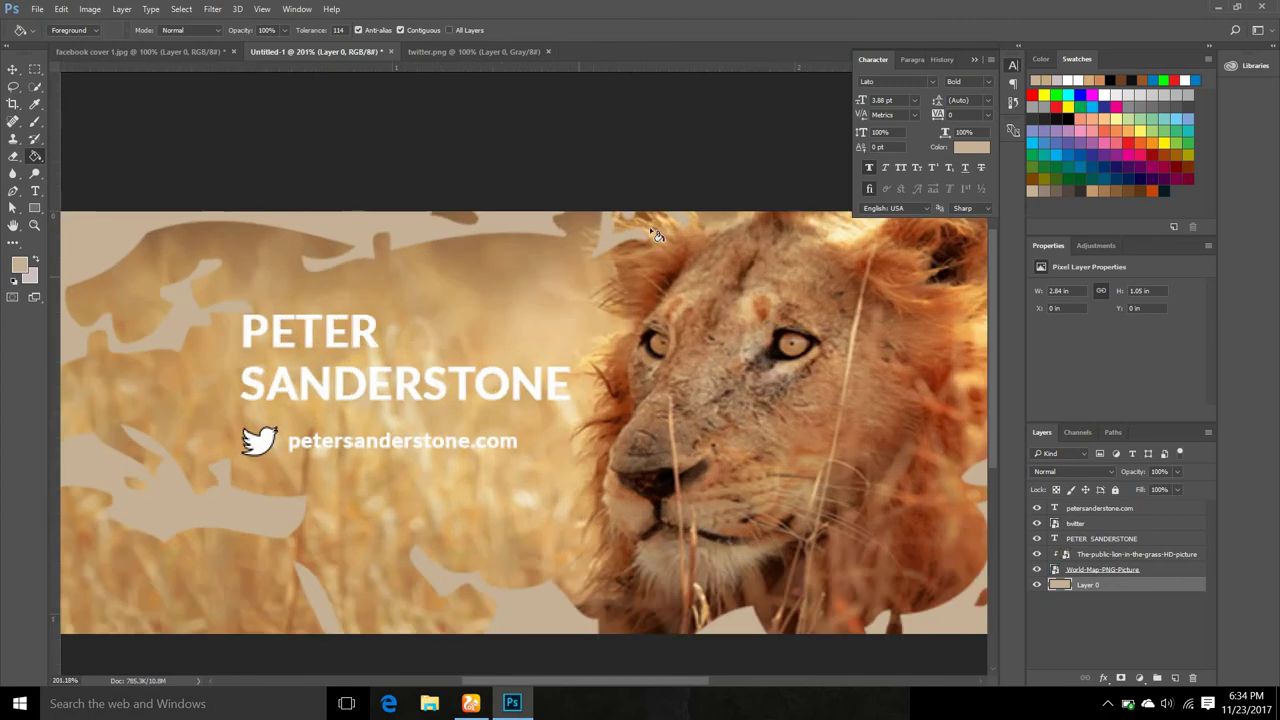
scroll(477, 297, down, 2)
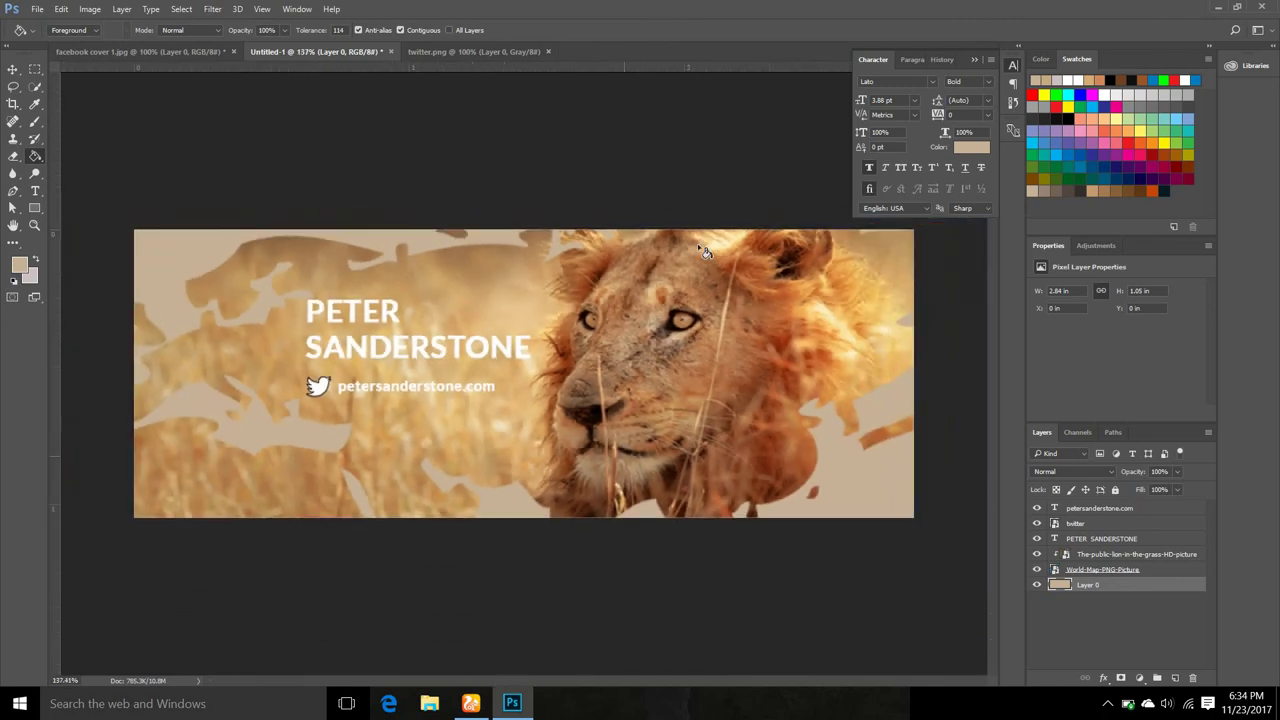
click(436, 52)
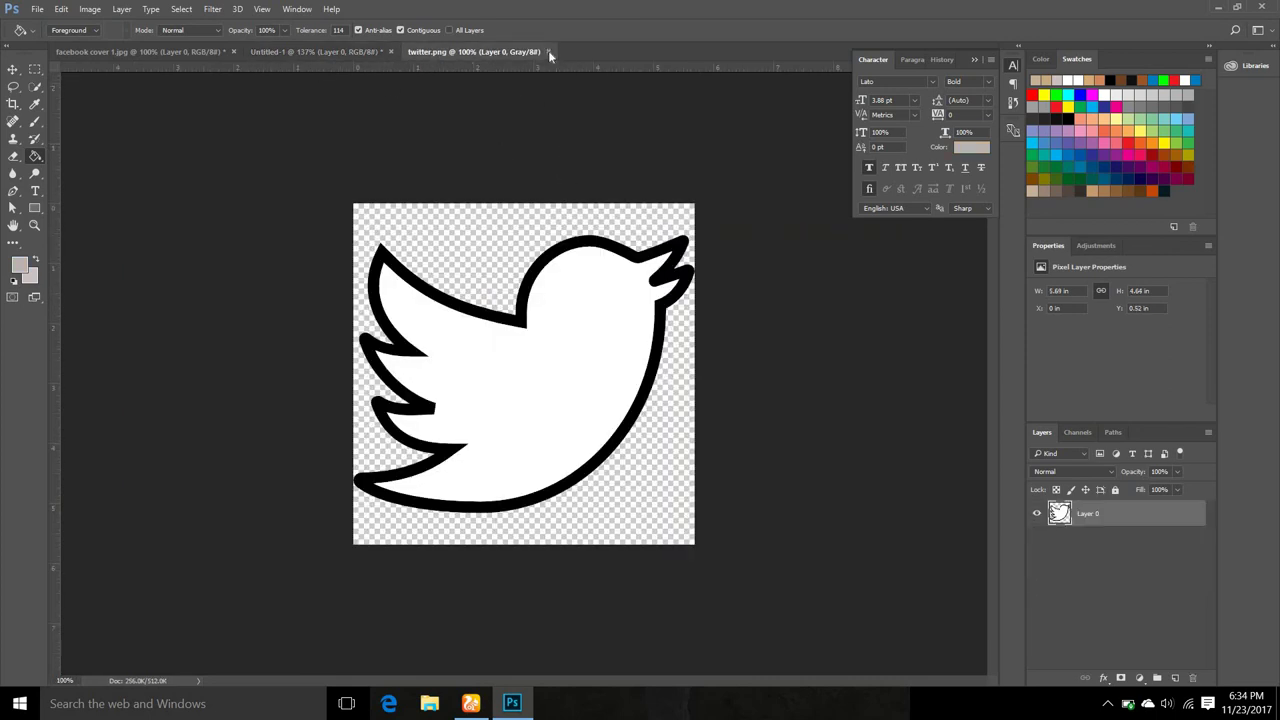
click(548, 52)
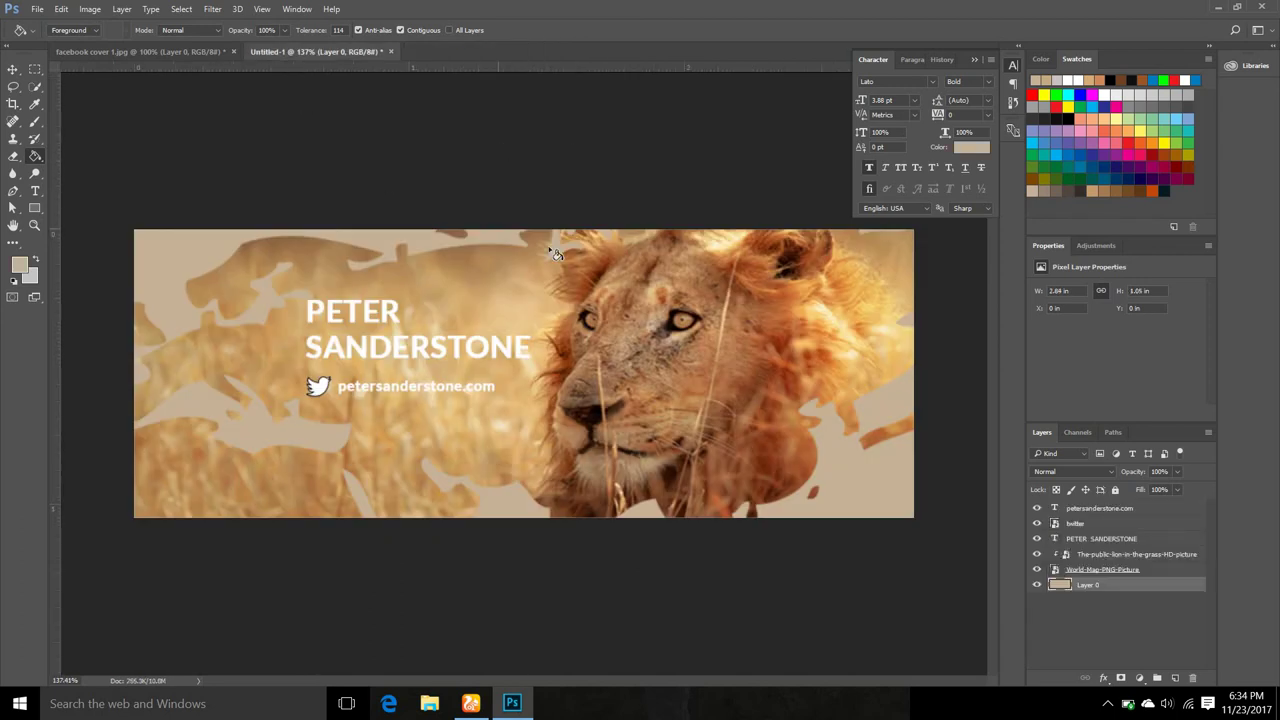
click(171, 54)
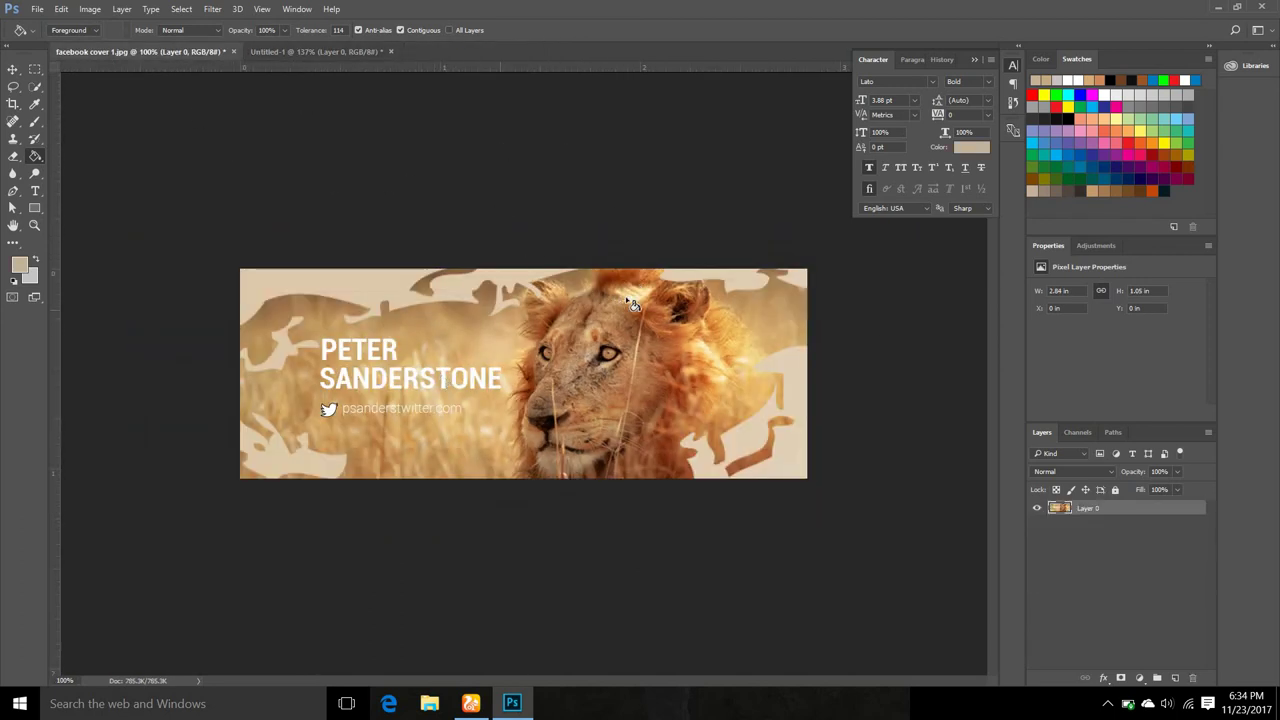